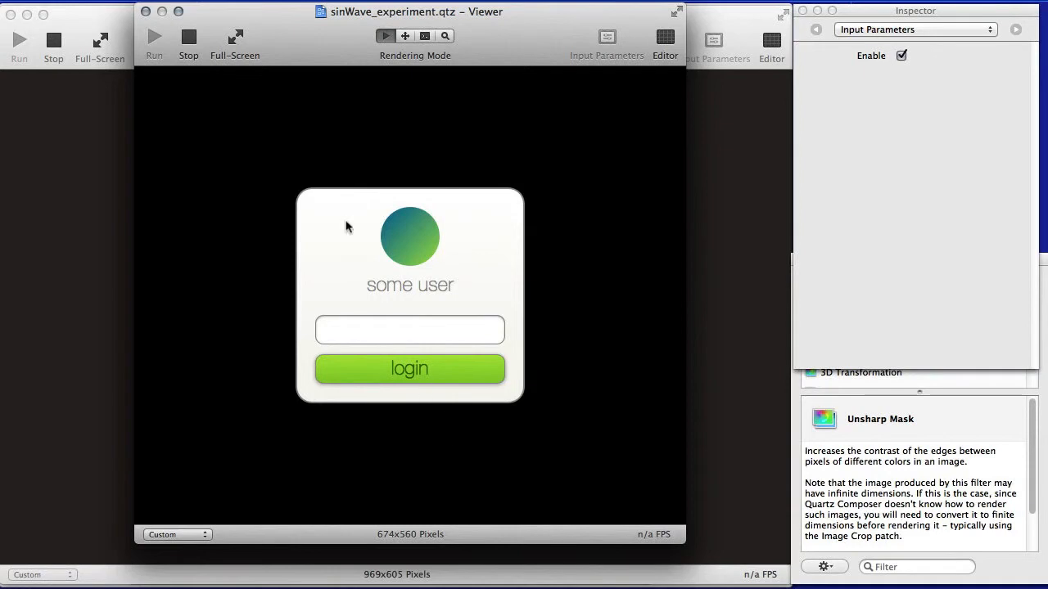
Step: Close the sinWave_experiment.qtz viewer and open the shakeBehaviorTutorial.qtz composition in the editor with its Clear patch selected
{"action": "left_click", "coordinate": [146, 12]}
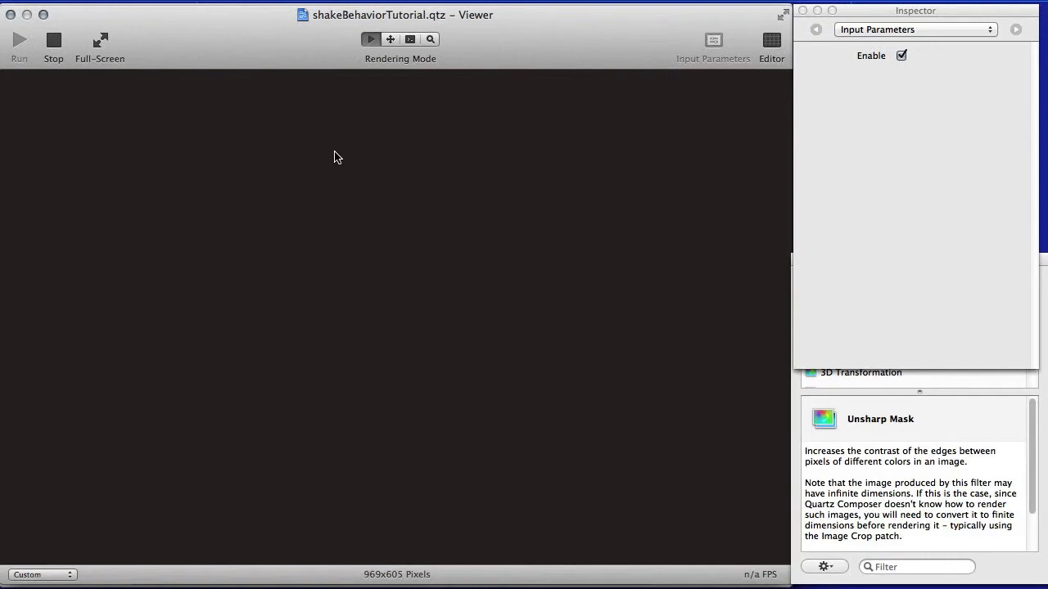
{"action": "key", "text": "super+shift+e"}
{"action": "left_click", "coordinate": [307, 203]}
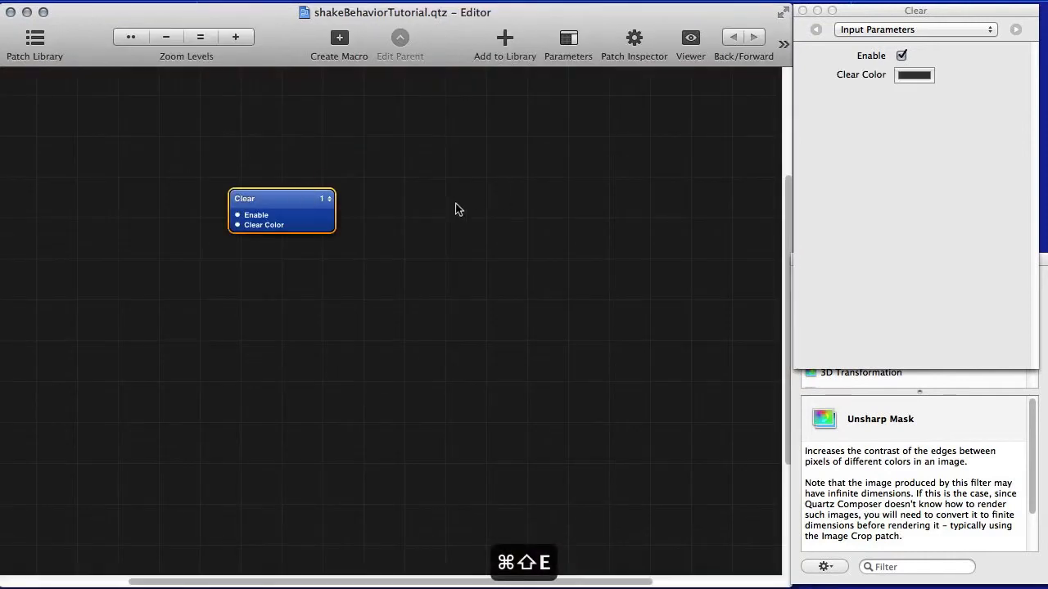
Step: Find the Image patch in the patch library by filtering for "image" and add it to the composition
{"action": "mouse_move", "coordinate": [288, 200]}
{"action": "key", "text": "super+Return"}
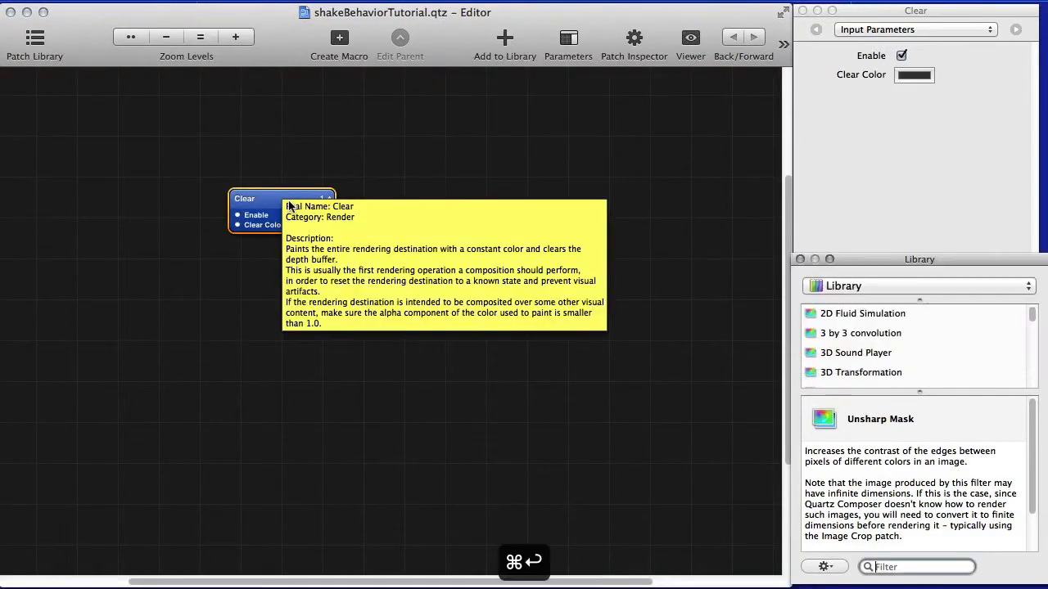
{"action": "type", "text": "image"}
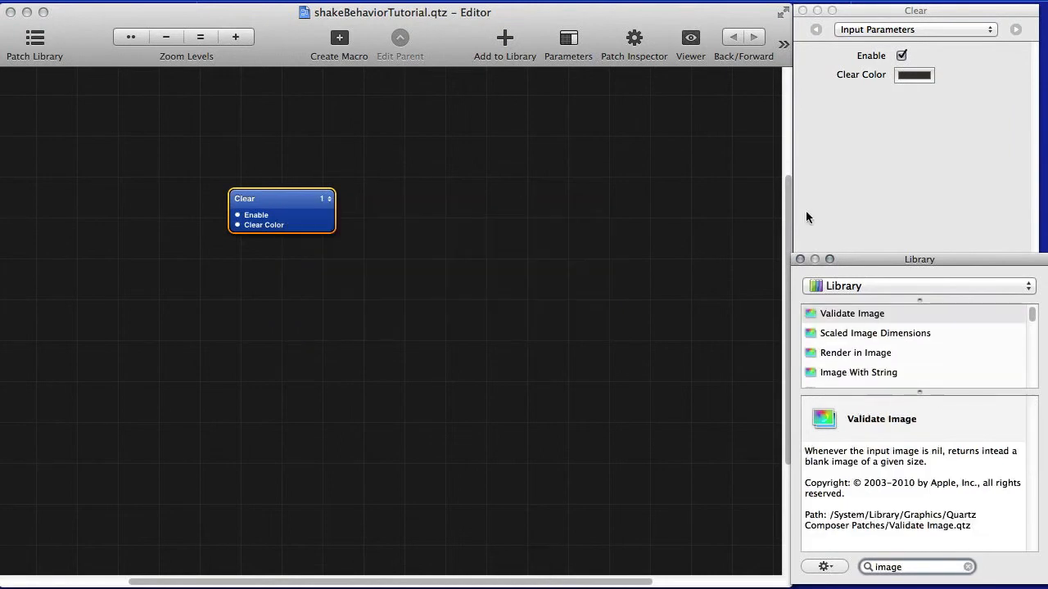
{"action": "scroll", "coordinate": [872, 325], "scroll_direction": "down", "scroll_amount": 10}
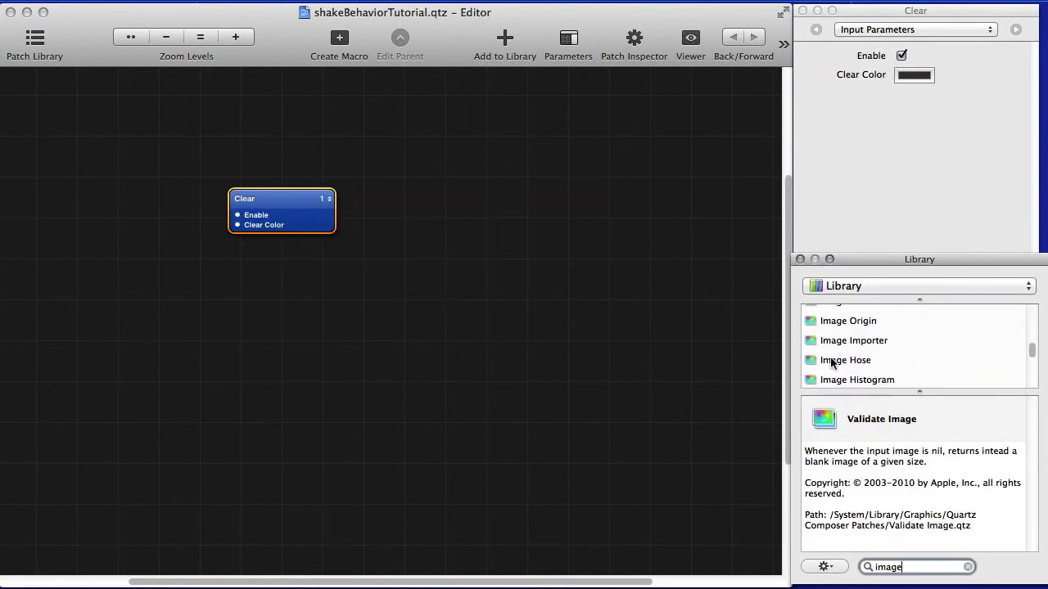
{"action": "scroll", "coordinate": [829, 370], "scroll_direction": "down", "scroll_amount": 2}
{"action": "double_click", "coordinate": [832, 359]}
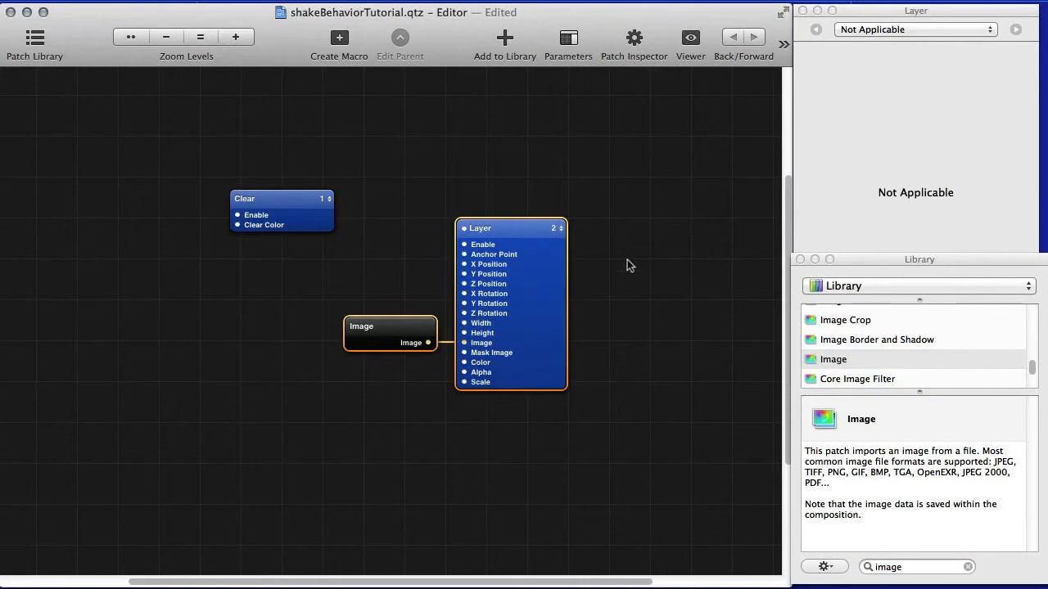
{"action": "left_click", "coordinate": [349, 341]}
{"action": "key", "text": "super+2"}
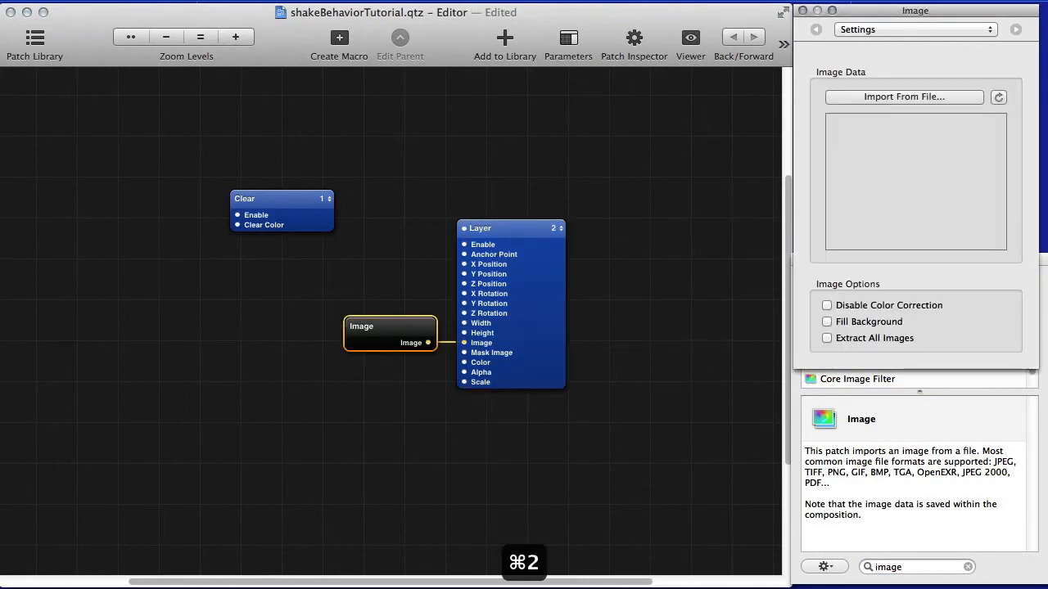
{"action": "left_click", "coordinate": [904, 96]}
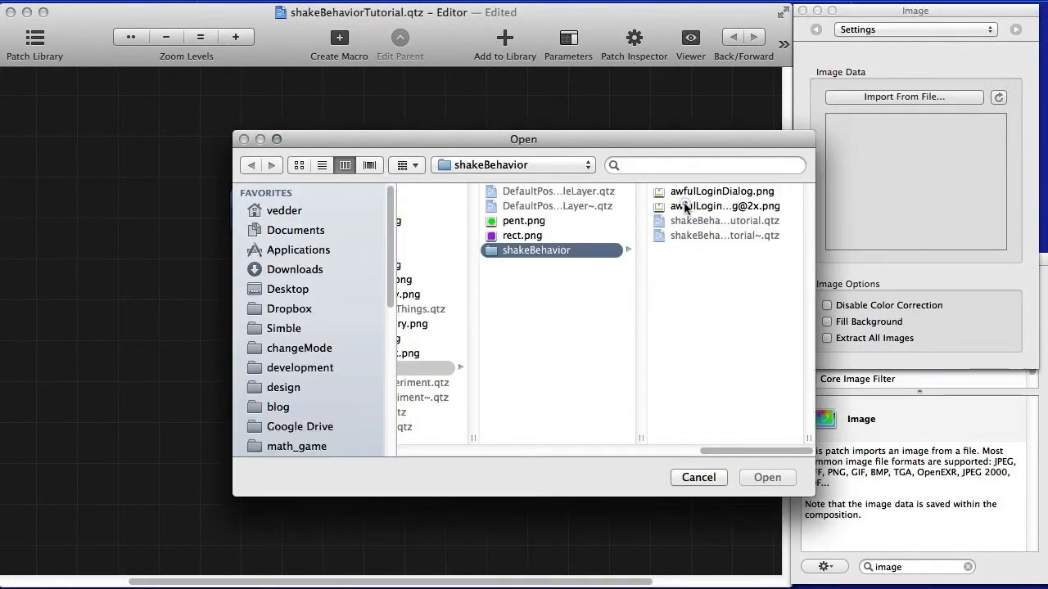
{"action": "left_click", "coordinate": [725, 205]}
{"action": "left_click", "coordinate": [774, 478]}
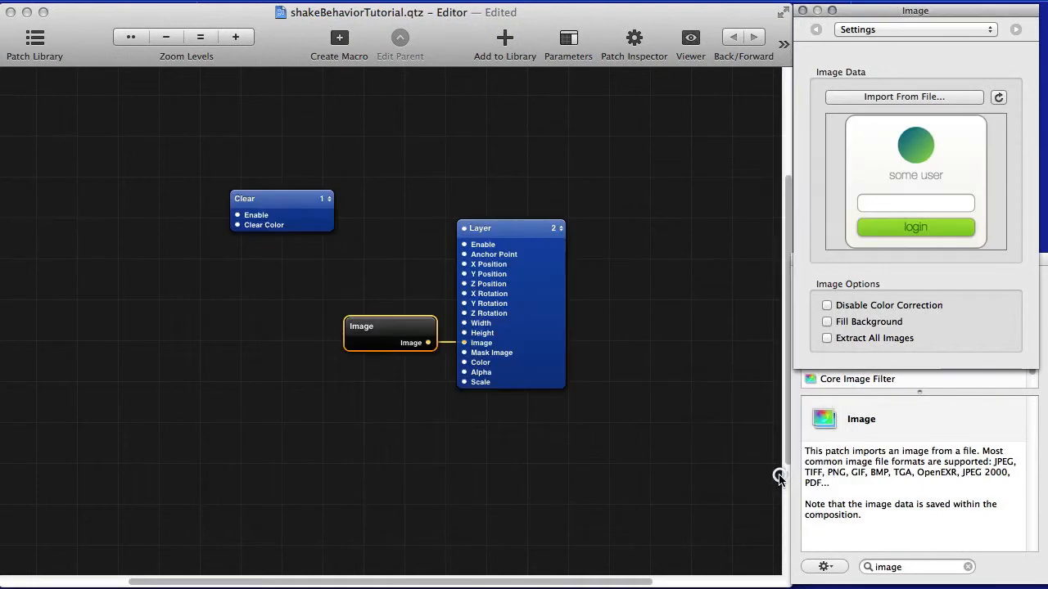
Step: Check the rendered login dialog in the viewer and return to the patch editor
{"action": "left_click", "coordinate": [655, 401]}
{"action": "key", "text": "super+shift+v"}
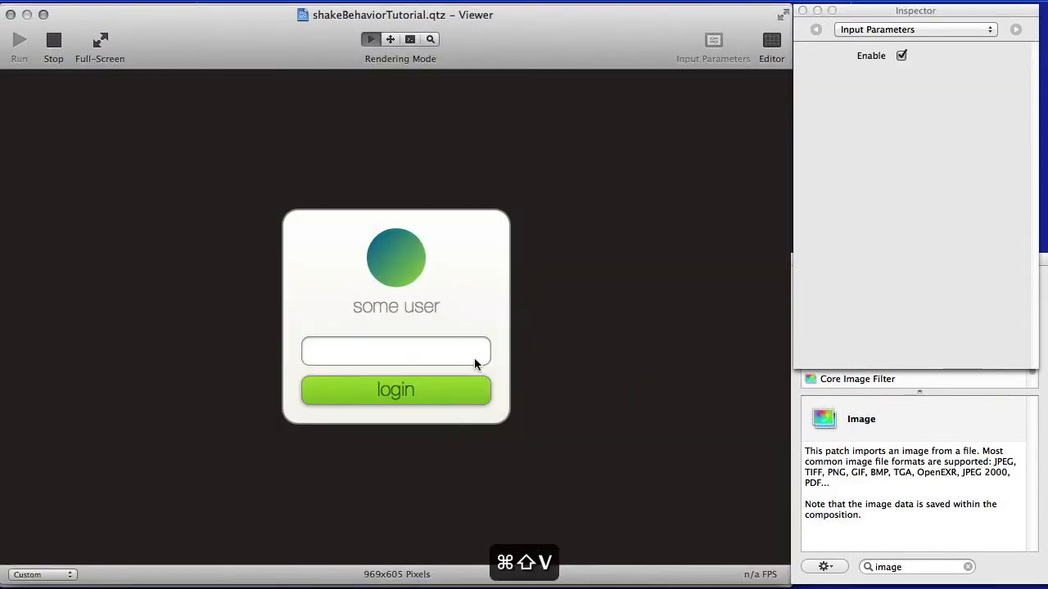
{"action": "key", "text": "super+shift+e"}
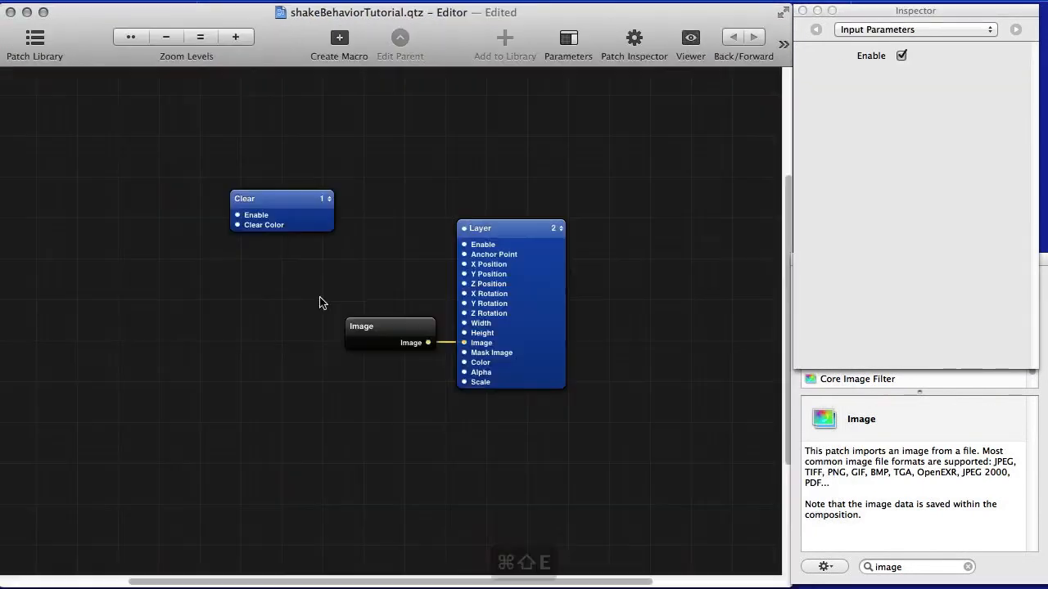
Step: Move the Clear patch up and to the left, farther from the Image and Layer patches, and deselect it
{"action": "left_click", "coordinate": [264, 212]}
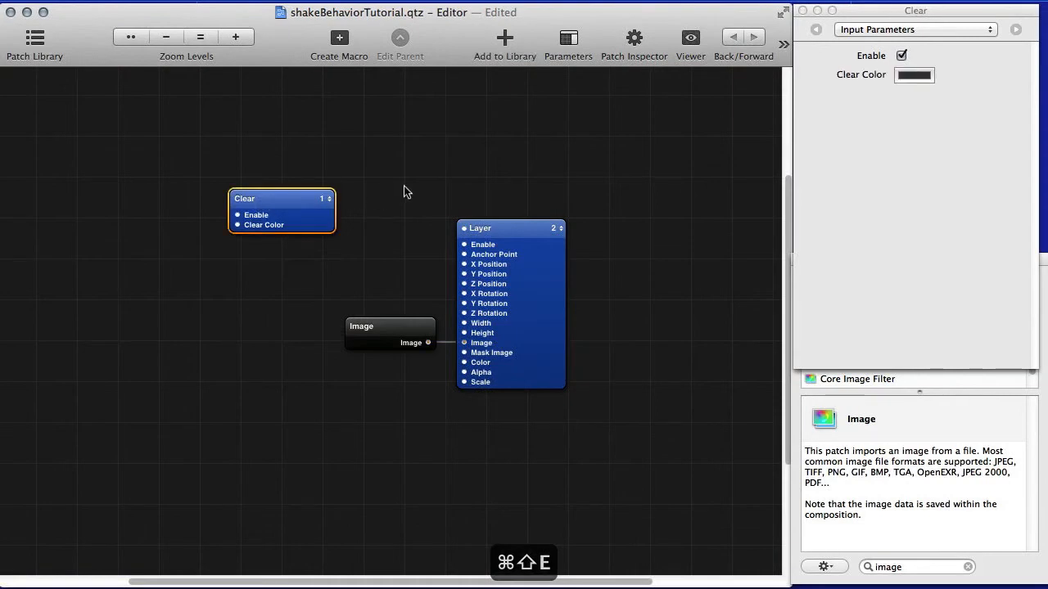
{"action": "left_click_drag", "start_coordinate": [290, 198], "coordinate": [289, 167]}
{"action": "left_click", "coordinate": [295, 133]}
{"action": "left_click", "coordinate": [280, 176]}
{"action": "mouse_move", "coordinate": [280, 176]}
{"action": "left_mouse_down"}
{"action": "mouse_move", "coordinate": [339, 174]}
{"action": "mouse_move", "coordinate": [230, 173]}
{"action": "mouse_move", "coordinate": [342, 173]}
{"action": "mouse_move", "coordinate": [235, 173]}
{"action": "mouse_move", "coordinate": [310, 172]}
{"action": "mouse_move", "coordinate": [279, 172]}
{"action": "left_mouse_up"}
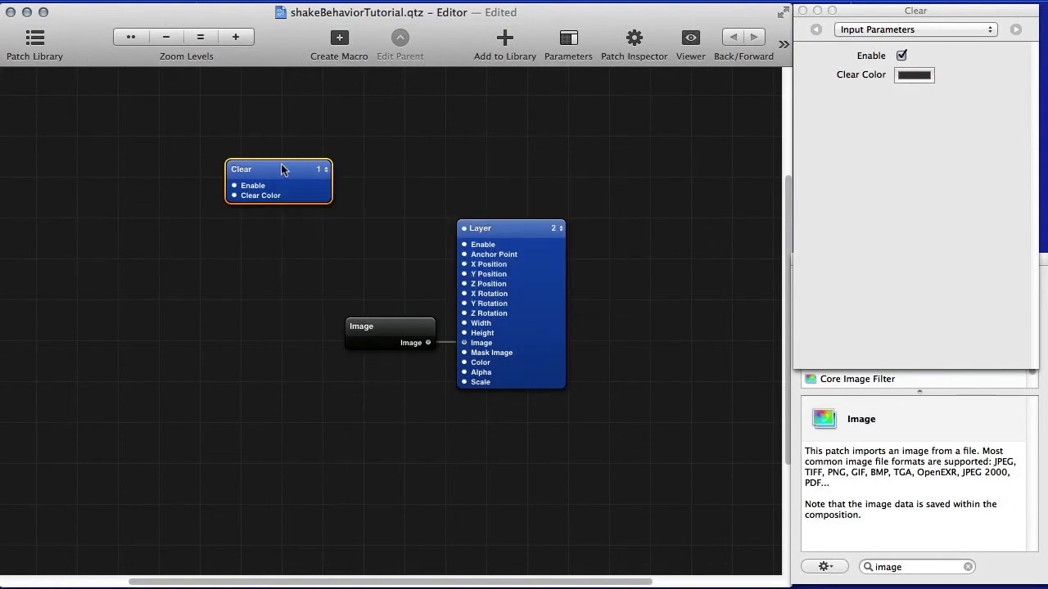
{"action": "mouse_move", "coordinate": [279, 168]}
{"action": "left_mouse_down"}
{"action": "mouse_move", "coordinate": [327, 160]}
{"action": "mouse_move", "coordinate": [239, 167]}
{"action": "mouse_move", "coordinate": [356, 163]}
{"action": "mouse_move", "coordinate": [246, 165]}
{"action": "mouse_move", "coordinate": [338, 165]}
{"action": "mouse_move", "coordinate": [276, 168]}
{"action": "left_mouse_up"}
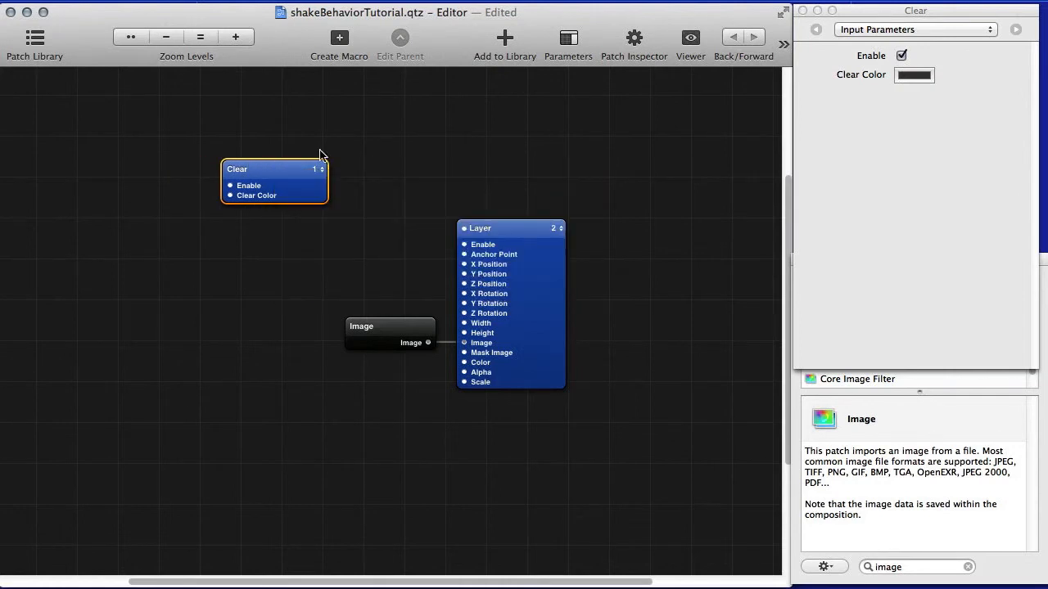
{"action": "left_click", "coordinate": [277, 172]}
{"action": "left_click_drag", "start_coordinate": [277, 172], "coordinate": [254, 171]}
{"action": "left_click", "coordinate": [362, 157]}
{"action": "left_click", "coordinate": [519, 251]}
{"action": "left_click", "coordinate": [414, 205]}
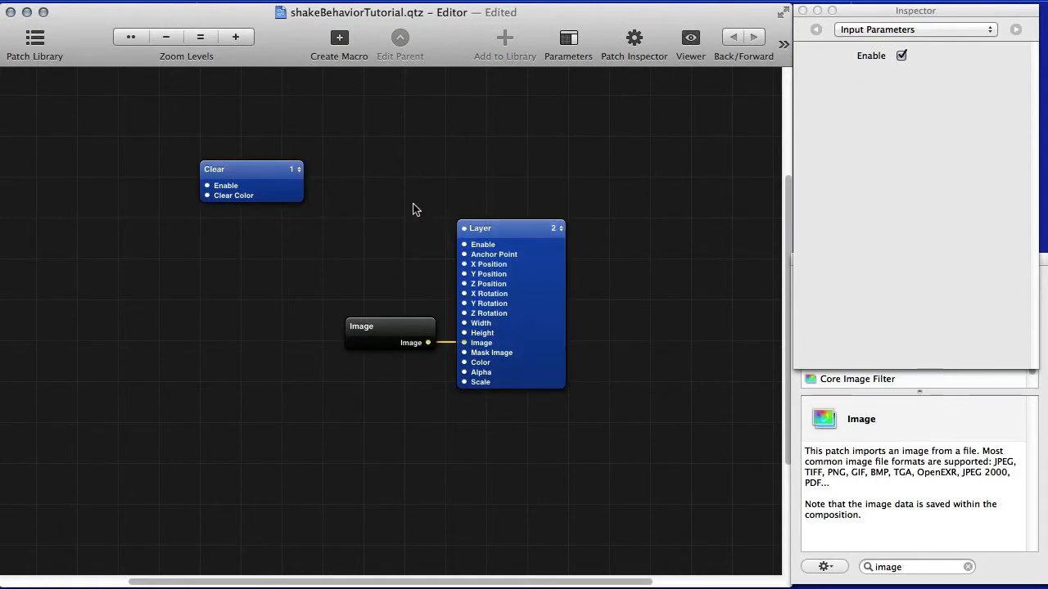
Step: Add a JavaScript patch from the library and place it just left of the Image patch
{"action": "key", "text": "super+Return"}
{"action": "type", "text": "java"}
{"action": "key", "text": "Return"}
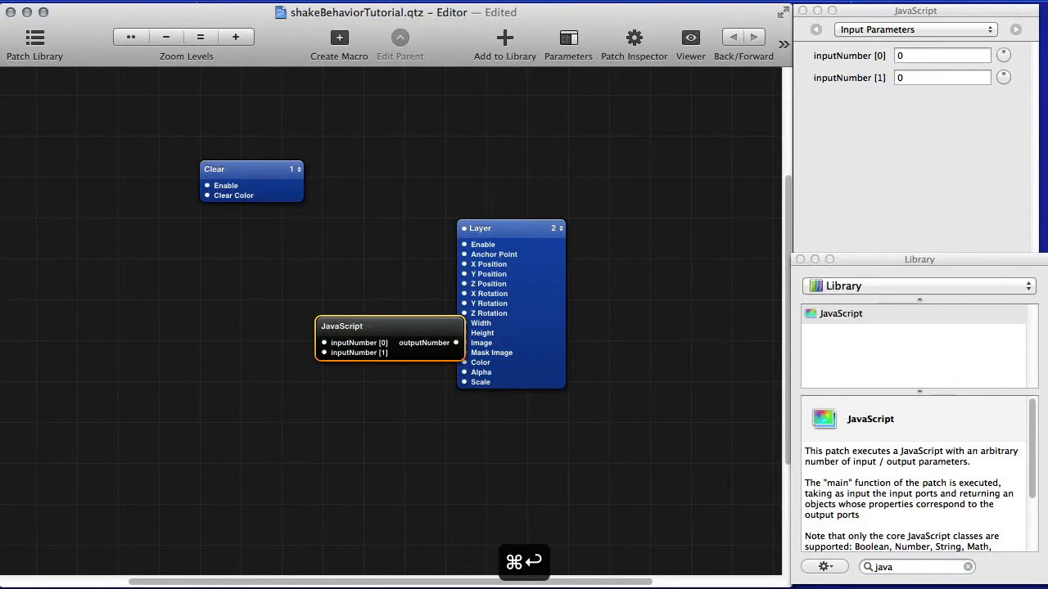
{"action": "left_click_drag", "start_coordinate": [384, 330], "coordinate": [254, 298]}
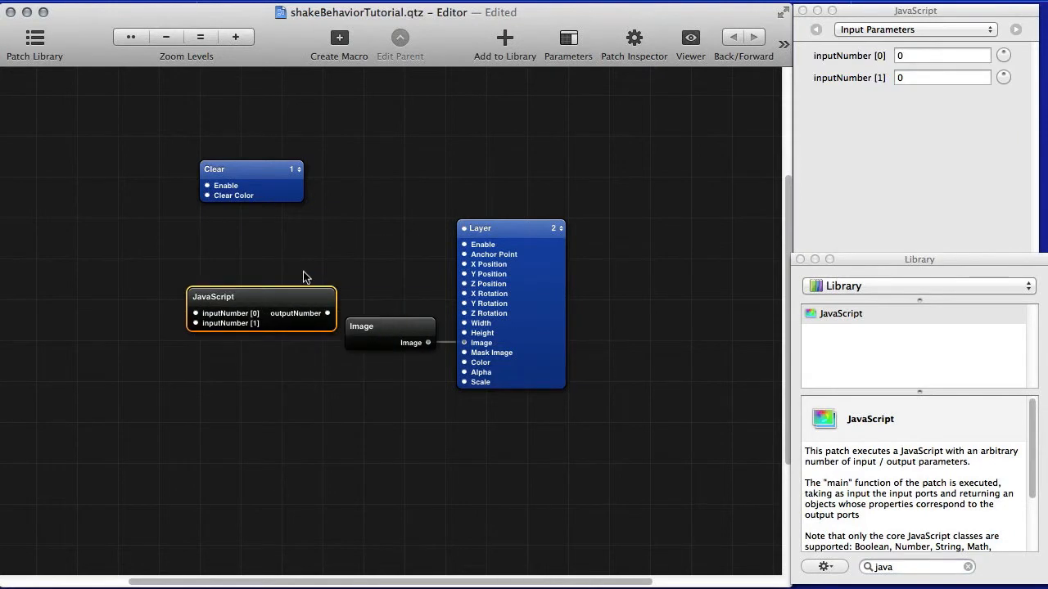
Step: Open the JavaScript patch's code settings and delete the default comment block above the main function
{"action": "key", "text": "super+2"}
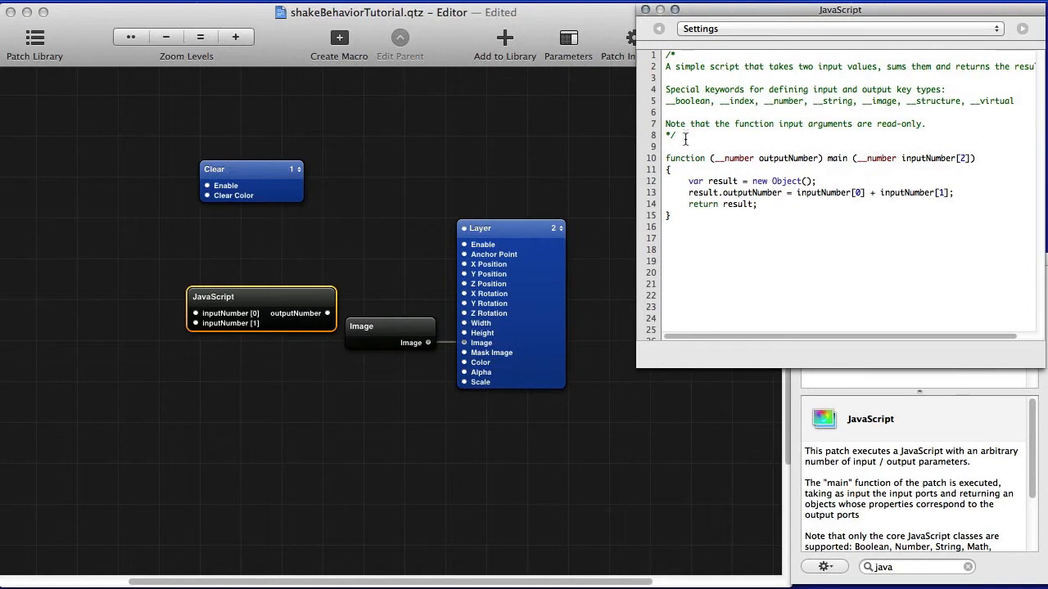
{"action": "left_click_drag", "start_coordinate": [685, 146], "coordinate": [635, 51]}
{"action": "key", "text": "BackSpace"}
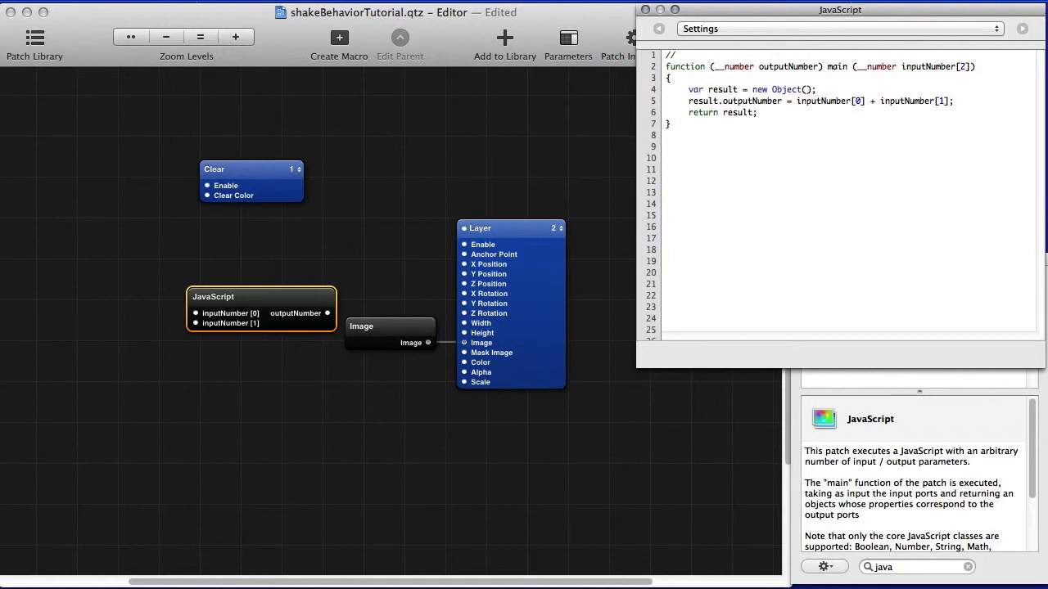
Step: Write the comment "// Amp * sin(2PI * f * t)" on its own line above the main function
{"action": "type", "text": "//"}
{"action": "key", "text": "Return"}
{"action": "key", "text": "Left"}
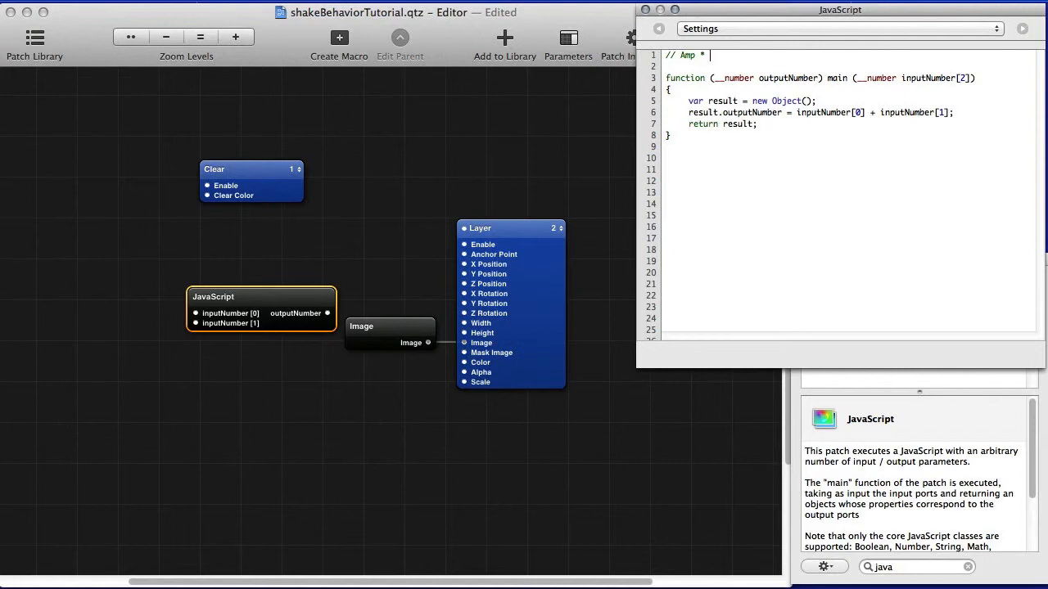
{"action": "type", "text": "sin"}
{"action": "key", "text": "BackSpace"}
{"action": "type", "text": "(2PI * f"}
{"action": "type", "text": "* t)"}
Step: Examine the sine term, the time variable and the amplitude factor in the formula comment
{"action": "left_click_drag", "start_coordinate": [708, 55], "coordinate": [804, 59]}
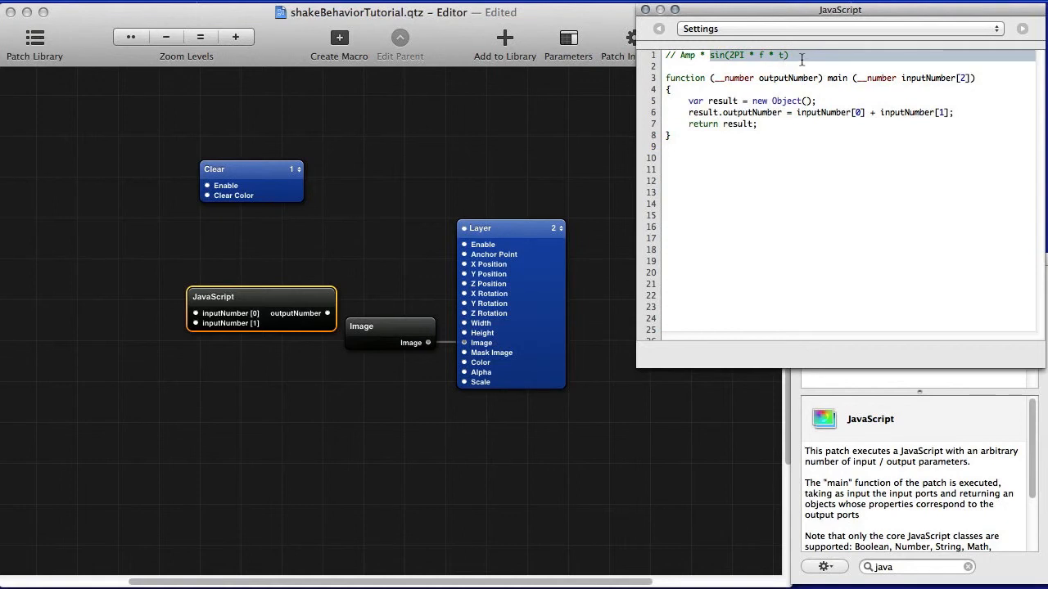
{"action": "left_click", "coordinate": [784, 56]}
{"action": "double_click", "coordinate": [782, 56]}
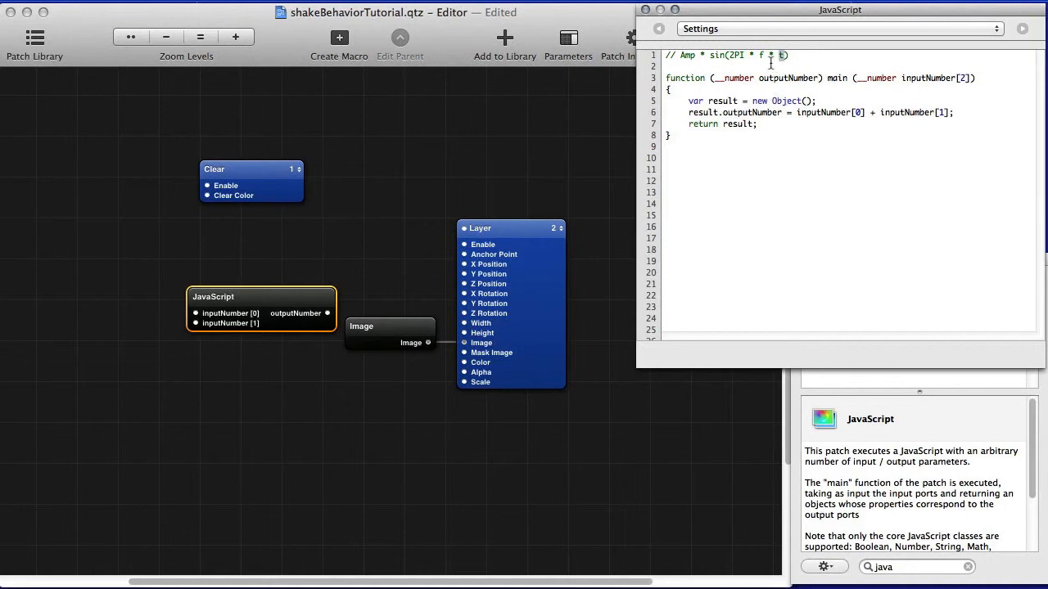
{"action": "left_click", "coordinate": [717, 63]}
{"action": "left_click_drag", "start_coordinate": [709, 56], "coordinate": [789, 56]}
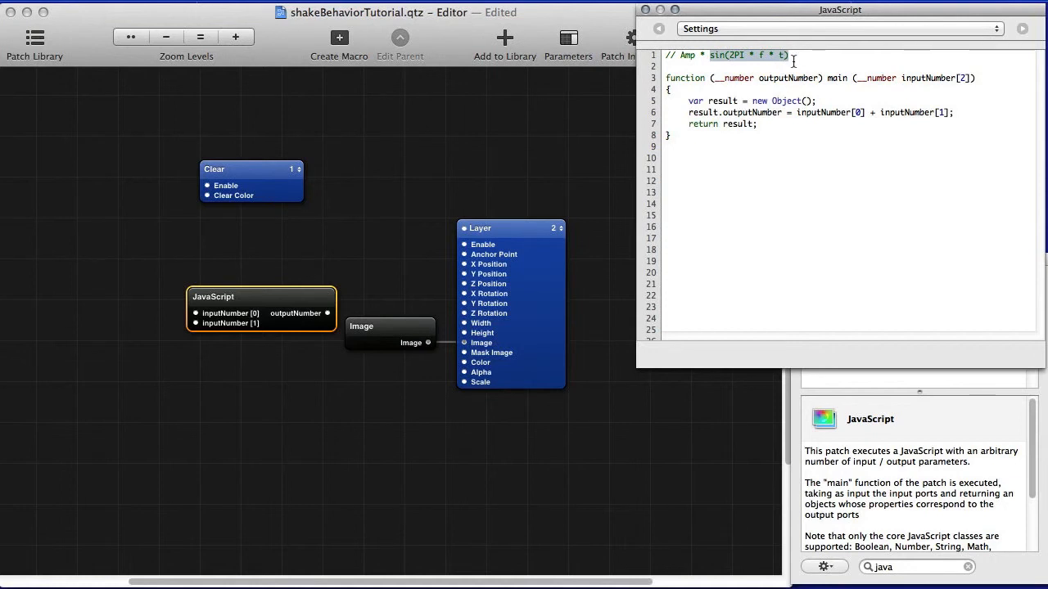
{"action": "left_click", "coordinate": [792, 59]}
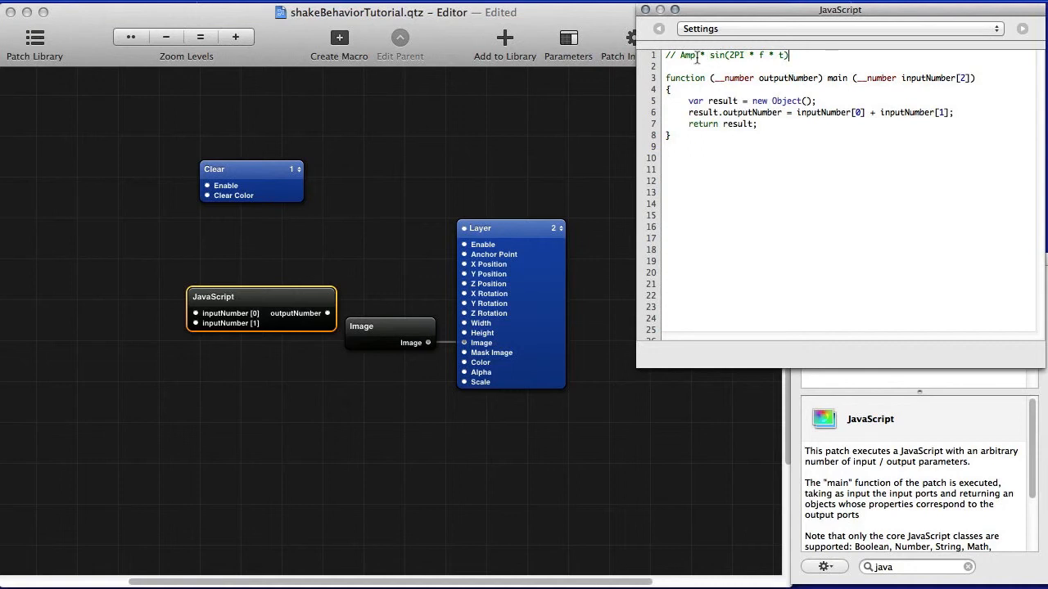
{"action": "left_click_drag", "start_coordinate": [696, 59], "coordinate": [679, 59]}
{"action": "left_click_drag", "start_coordinate": [712, 55], "coordinate": [787, 55]}
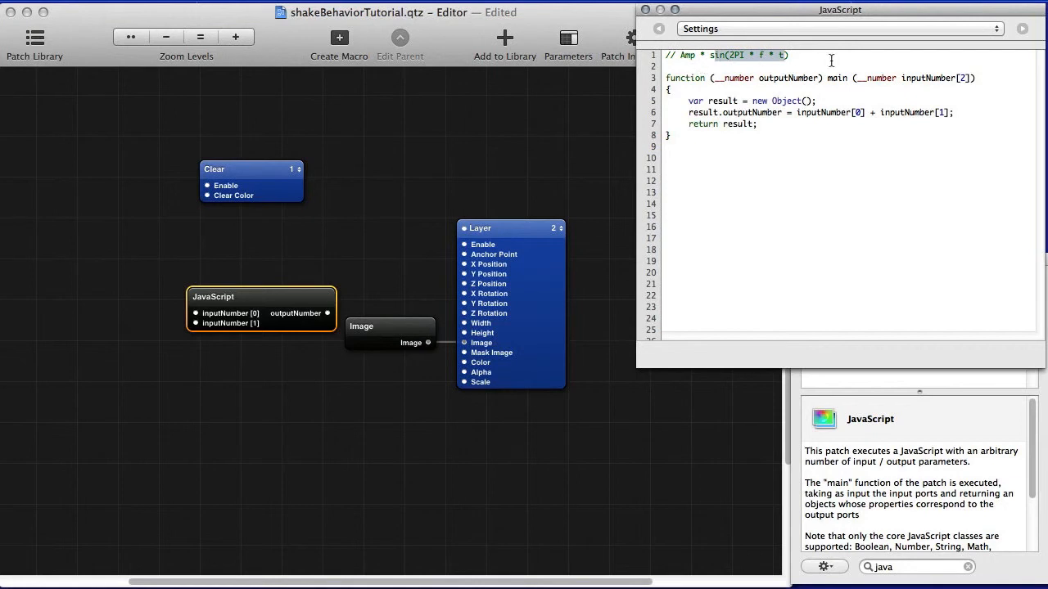
{"action": "triple_click", "coordinate": [681, 57]}
{"action": "left_click", "coordinate": [681, 57]}
{"action": "left_click_drag", "start_coordinate": [680, 57], "coordinate": [698, 56]}
{"action": "left_click", "coordinate": [694, 57]}
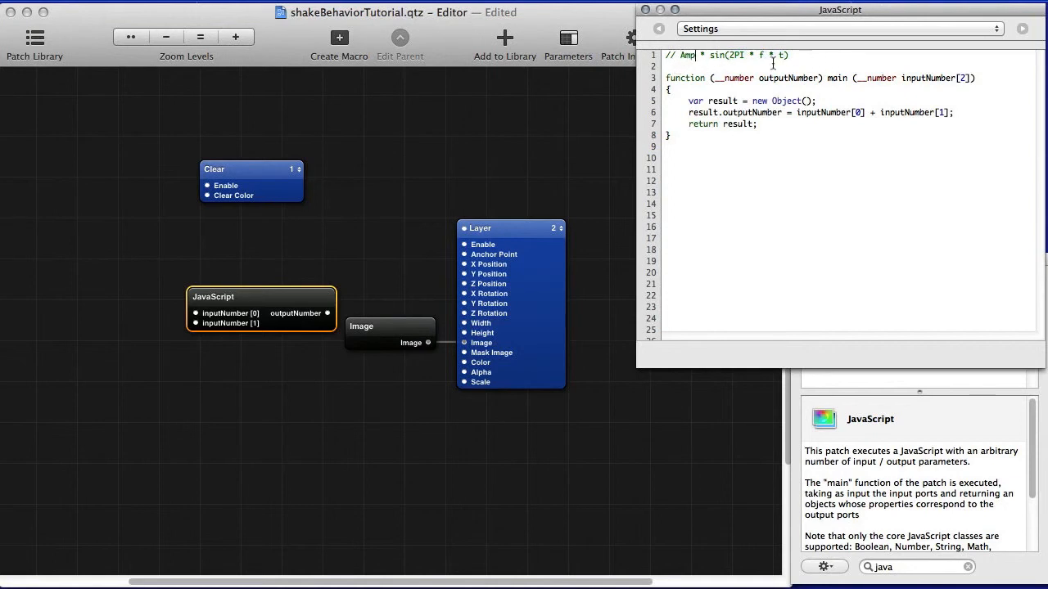
Step: Append "+ offset" to the end of the sine formula comment
{"action": "left_click", "coordinate": [808, 56]}
{"action": "type", "text": "ffset"}
{"action": "left_click_drag", "start_coordinate": [795, 55], "coordinate": [853, 58]}
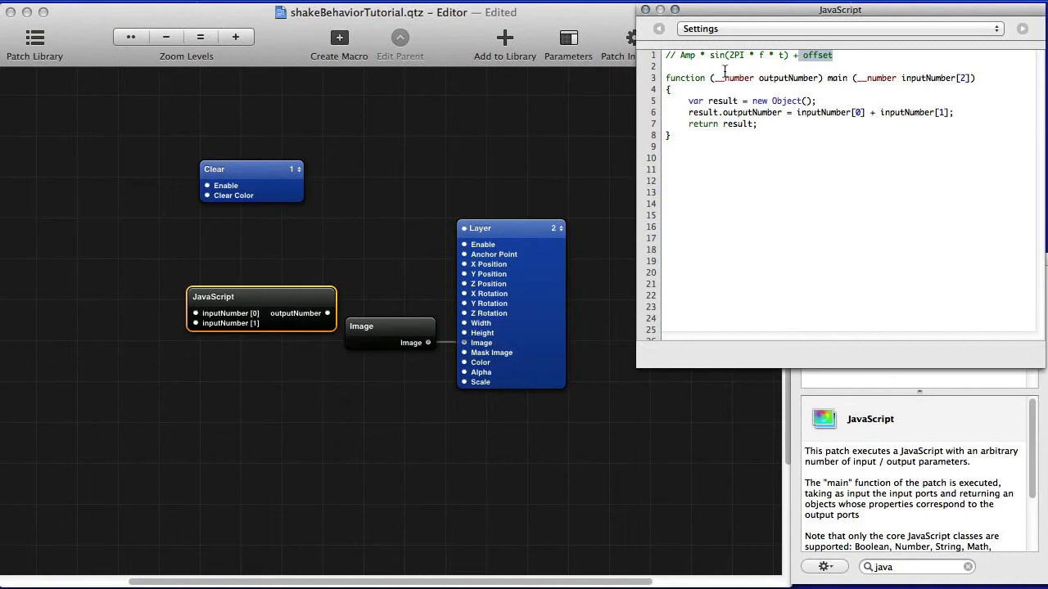
{"action": "left_click", "coordinate": [822, 68]}
Step: Examine the main function's output and input declarations and the Amp, f, t and offset variables in the formula comment
{"action": "left_click_drag", "start_coordinate": [713, 82], "coordinate": [817, 79]}
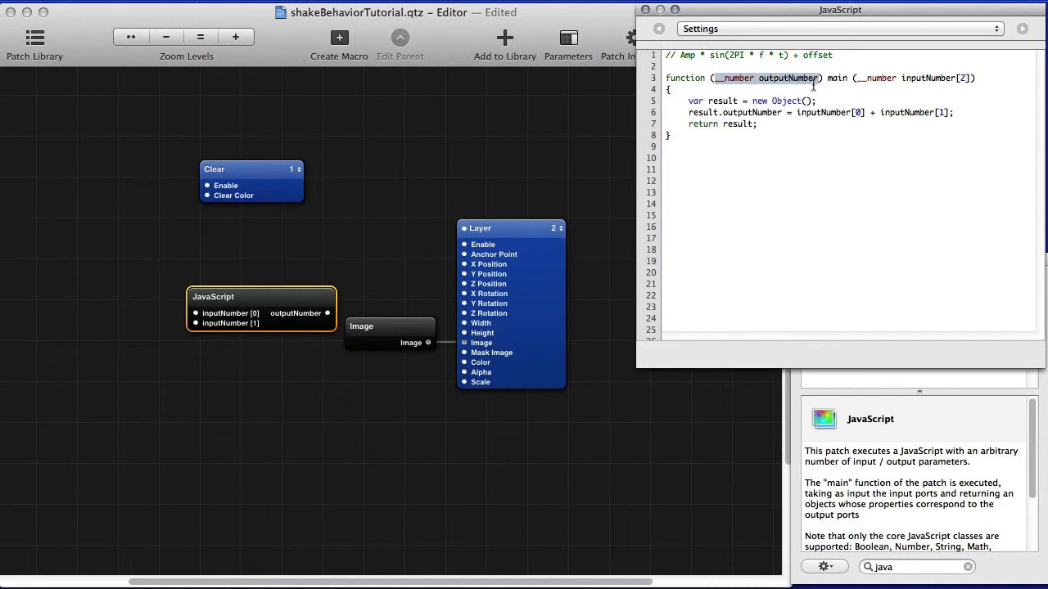
{"action": "left_click", "coordinate": [812, 82]}
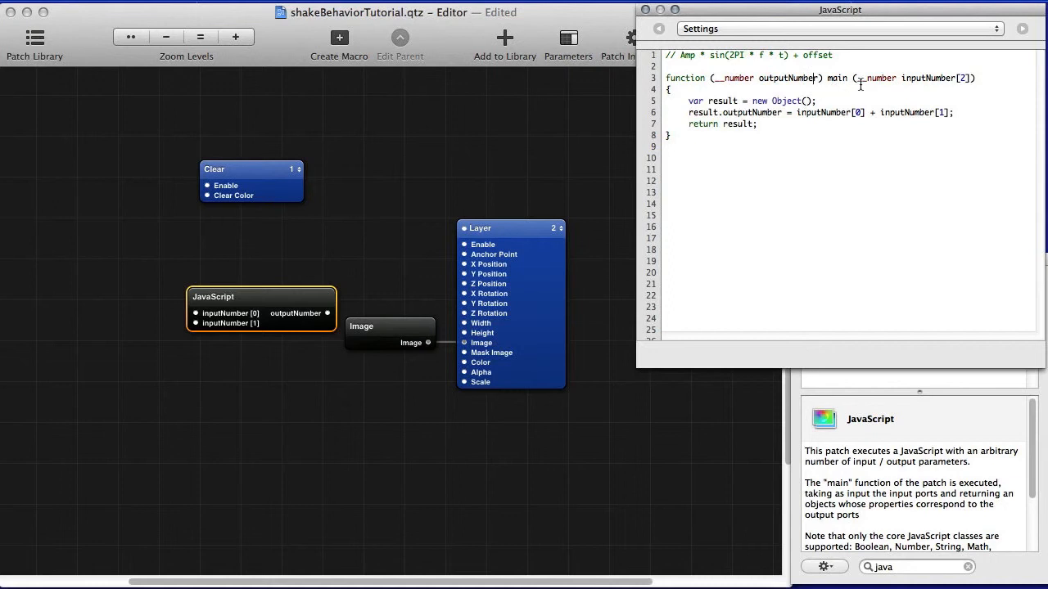
{"action": "left_click_drag", "start_coordinate": [907, 82], "coordinate": [971, 79]}
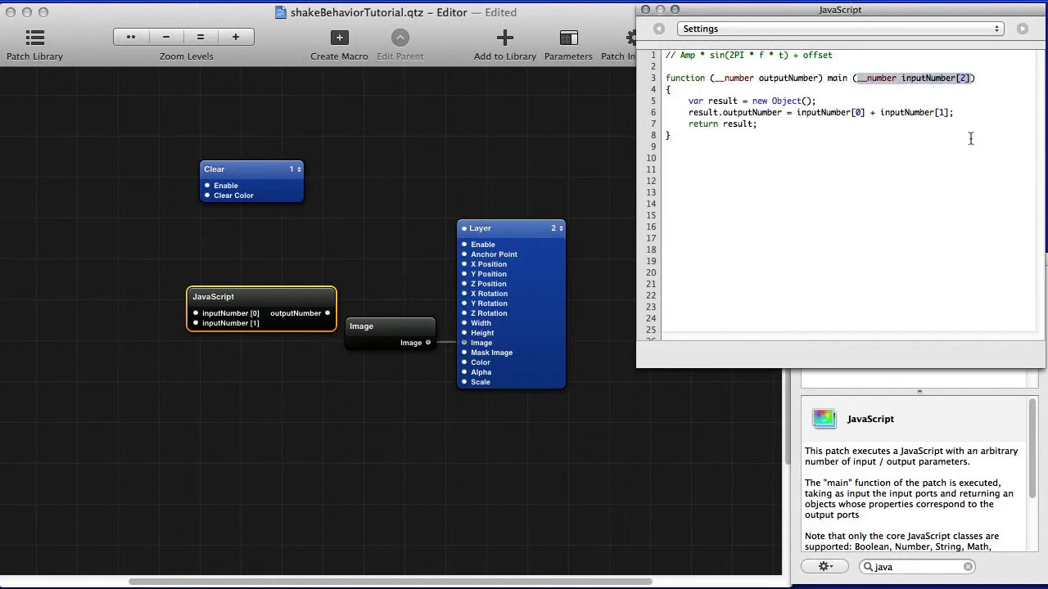
{"action": "left_click", "coordinate": [969, 78]}
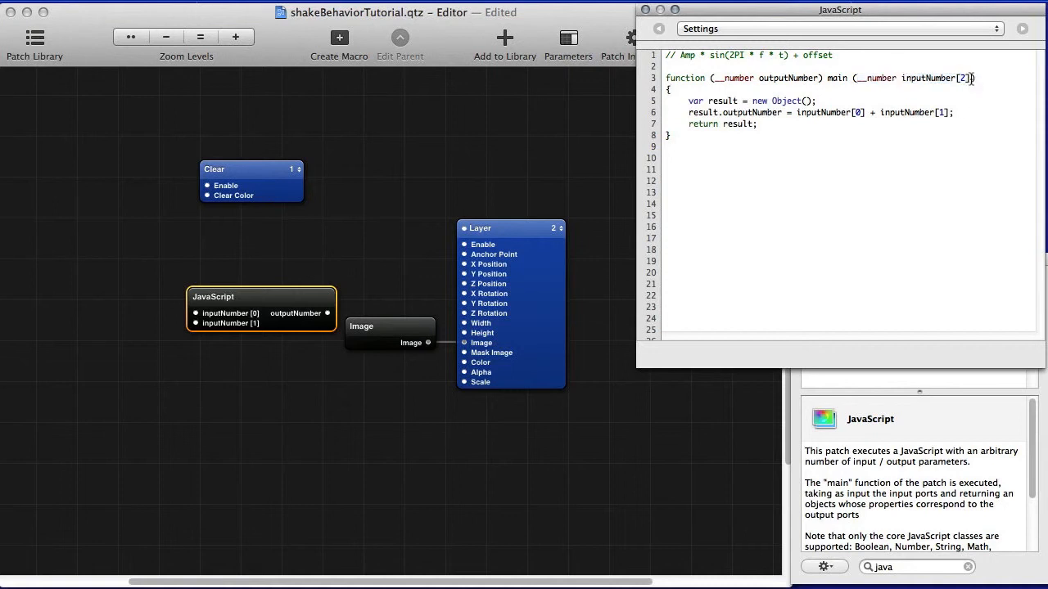
{"action": "left_click_drag", "start_coordinate": [901, 79], "coordinate": [857, 80]}
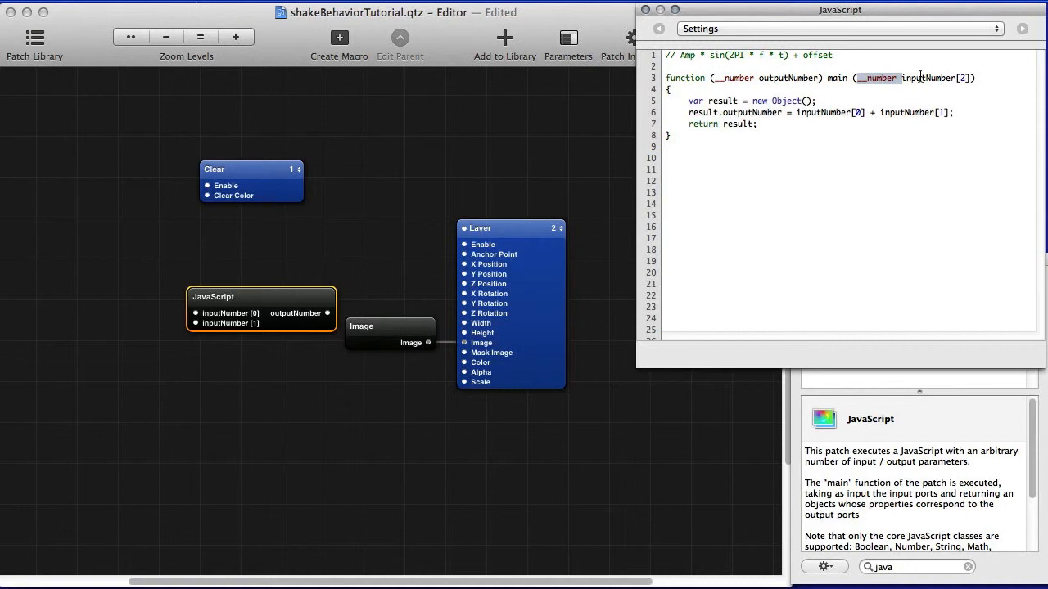
{"action": "double_click", "coordinate": [689, 56]}
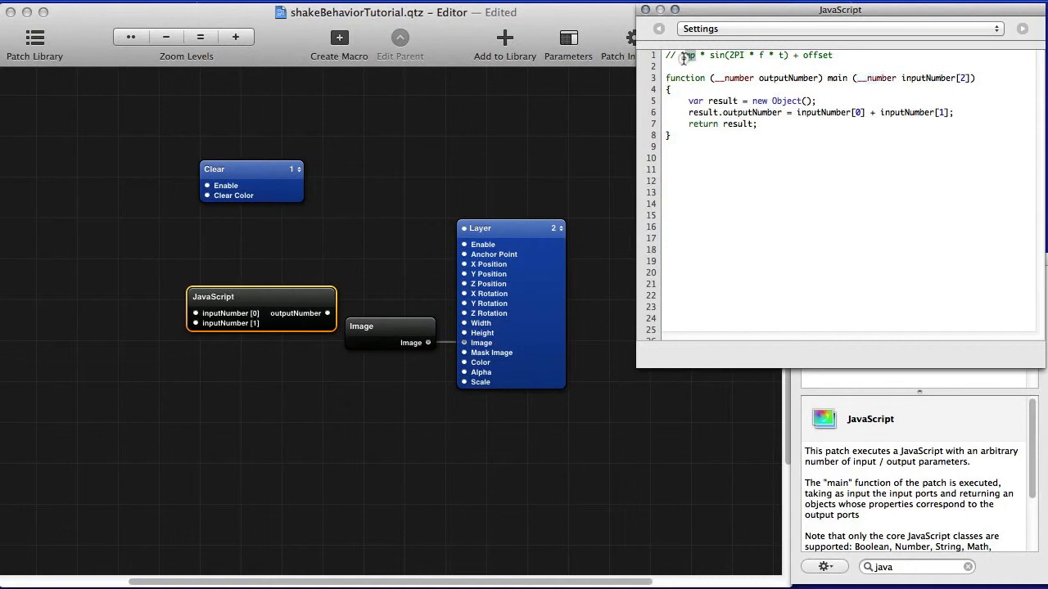
{"action": "double_click", "coordinate": [760, 55]}
{"action": "double_click", "coordinate": [782, 55]}
{"action": "left_click_drag", "start_coordinate": [800, 56], "coordinate": [833, 56]}
Step: Set the inputNumber array size to 4 in the main function and nudge the JavaScript patch slightly down
{"action": "double_click", "coordinate": [964, 78]}
{"action": "type", "text": "4"}
{"action": "left_click_drag", "start_coordinate": [287, 295], "coordinate": [286, 307]}
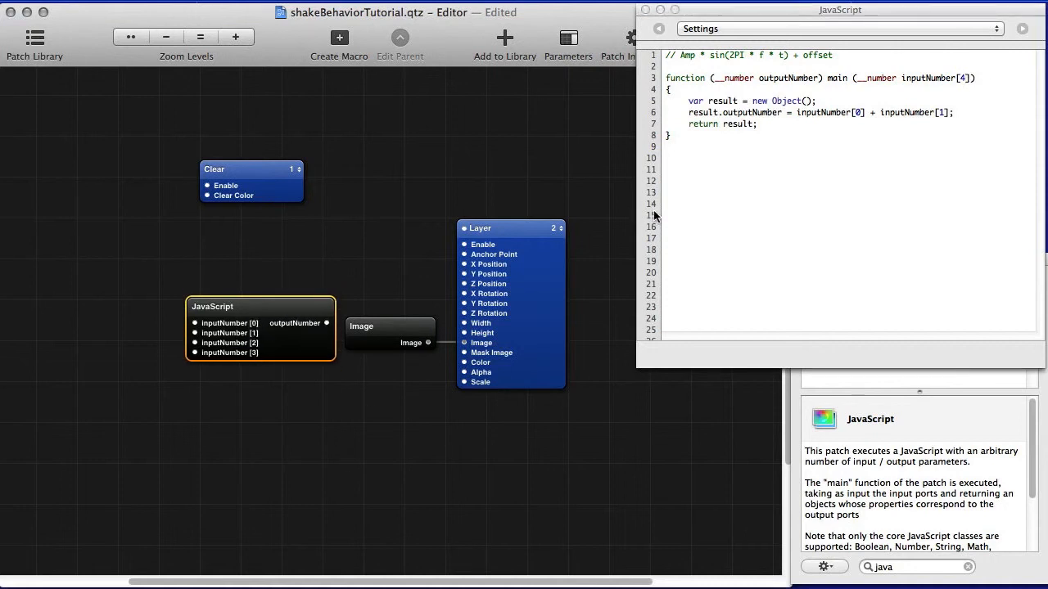
{"action": "left_click", "coordinate": [798, 131]}
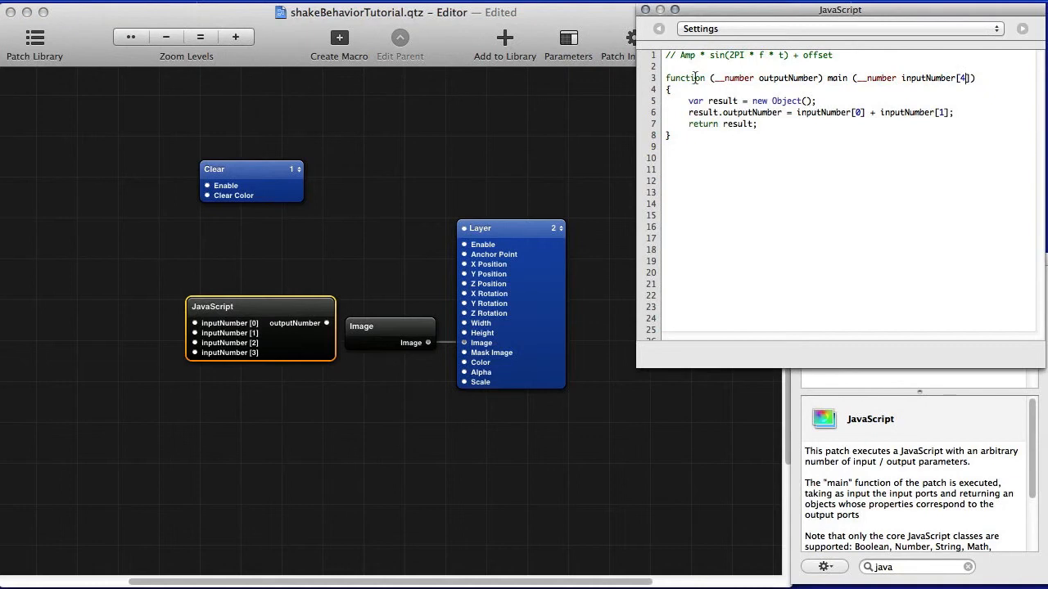
Step: Split the outputNumber expression after inputNumber[0], placing the second term two lines below and changing its index to 3
{"action": "left_click_drag", "start_coordinate": [833, 57], "coordinate": [681, 58]}
{"action": "left_click", "coordinate": [803, 128]}
{"action": "left_click_drag", "start_coordinate": [687, 102], "coordinate": [819, 99]}
{"action": "left_click_drag", "start_coordinate": [758, 124], "coordinate": [963, 114]}
{"action": "left_click", "coordinate": [881, 117]}
{"action": "key", "text": "Return"}
{"action": "key", "text": "Return"}
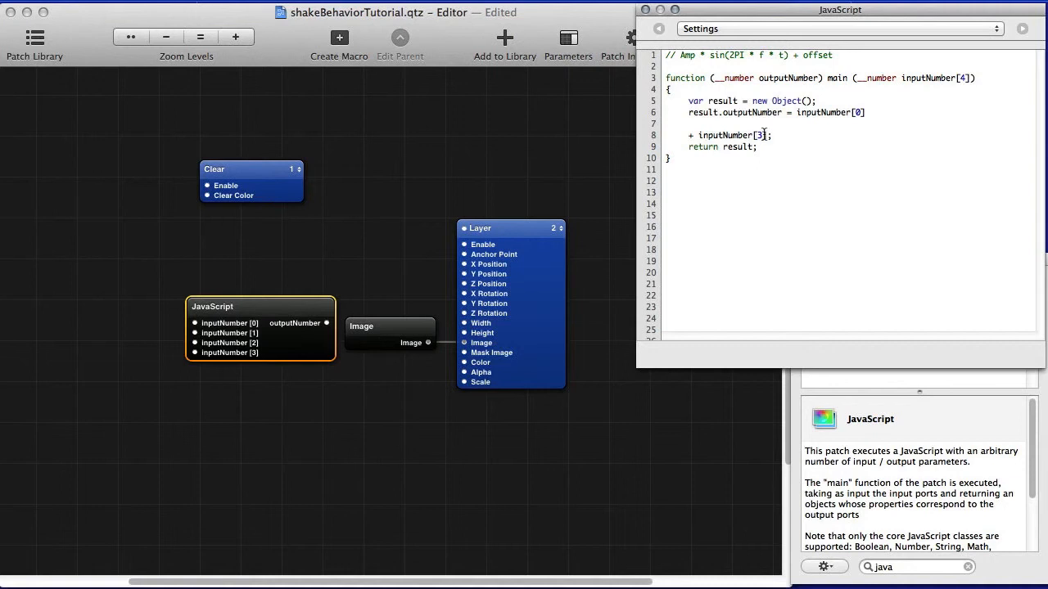
{"action": "double_click", "coordinate": [858, 113]}
{"action": "double_click", "coordinate": [759, 137]}
Step: Multiply inputNumber[0] by a Math.sin() call, closing its parenthesis just before "+ inputNumber[3]"
{"action": "left_click", "coordinate": [878, 113]}
{"action": "left_click_drag", "start_coordinate": [873, 114], "coordinate": [798, 115]}
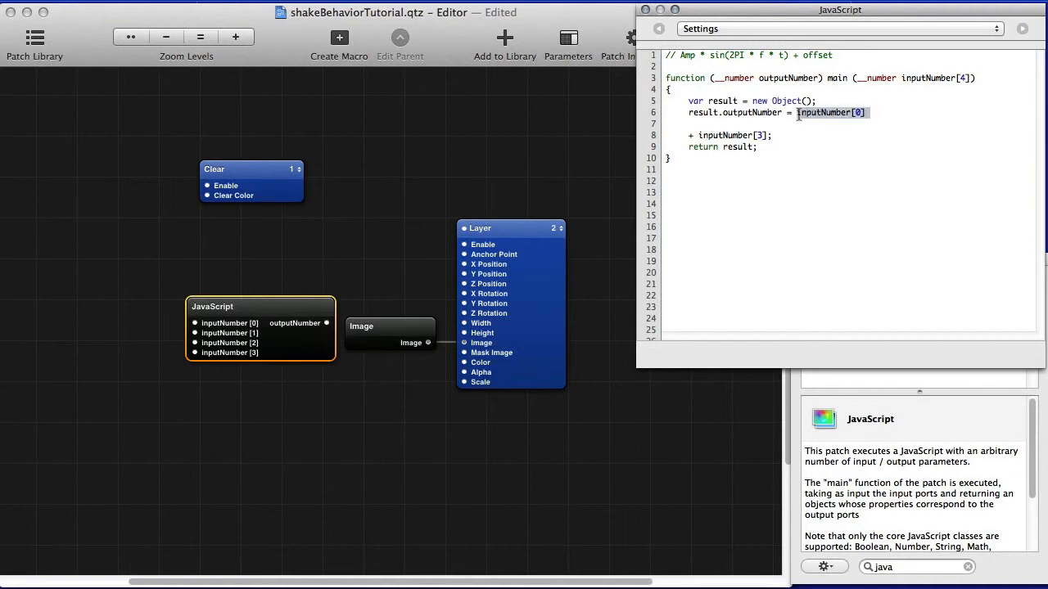
{"action": "key", "text": "super+c"}
{"action": "left_click", "coordinate": [900, 113]}
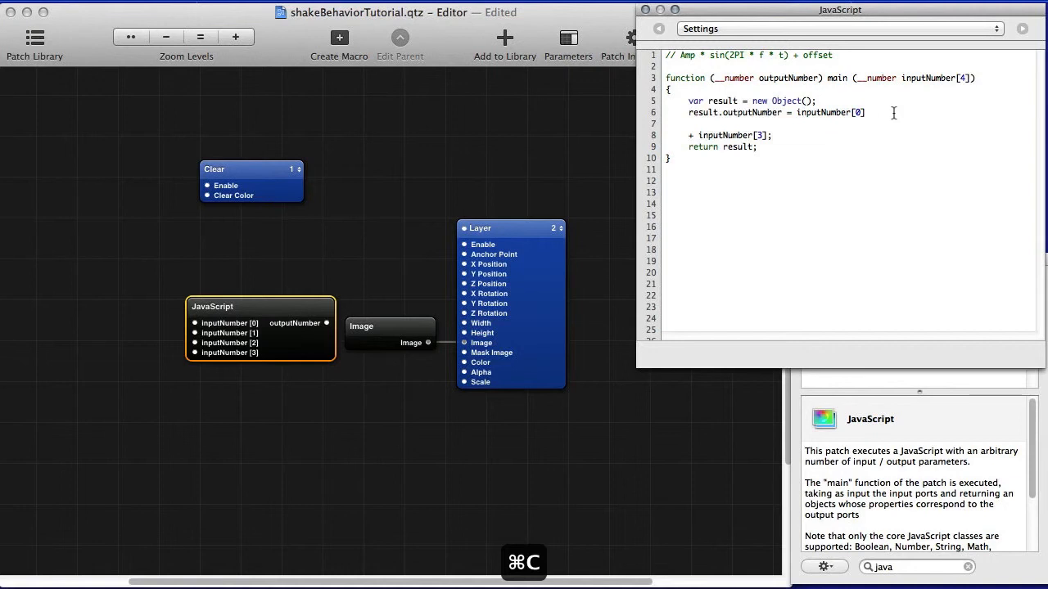
{"action": "type", "text": "* Math"}
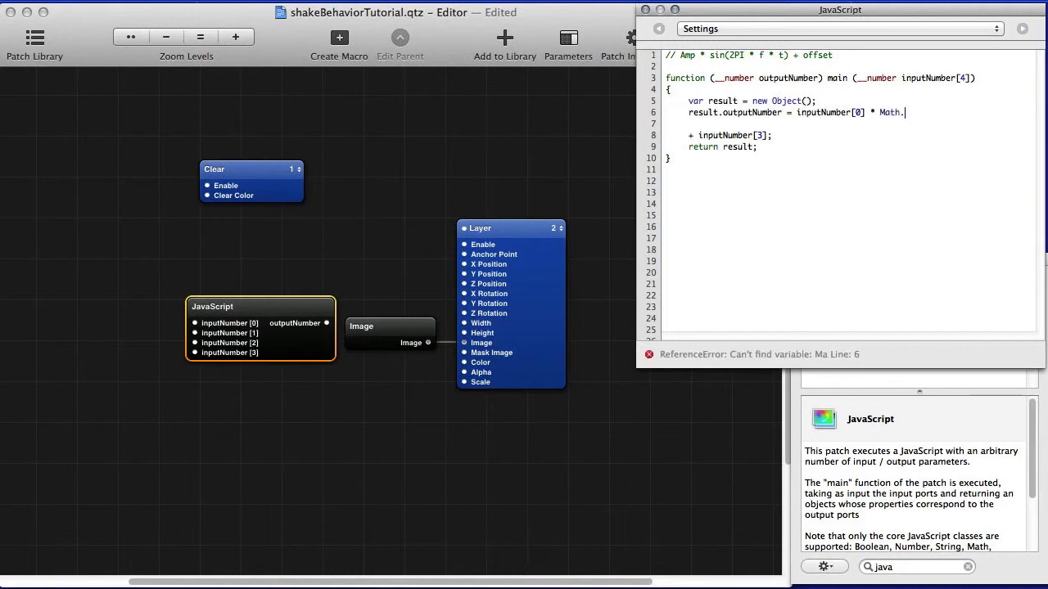
{"action": "type", "text": ".sin"}
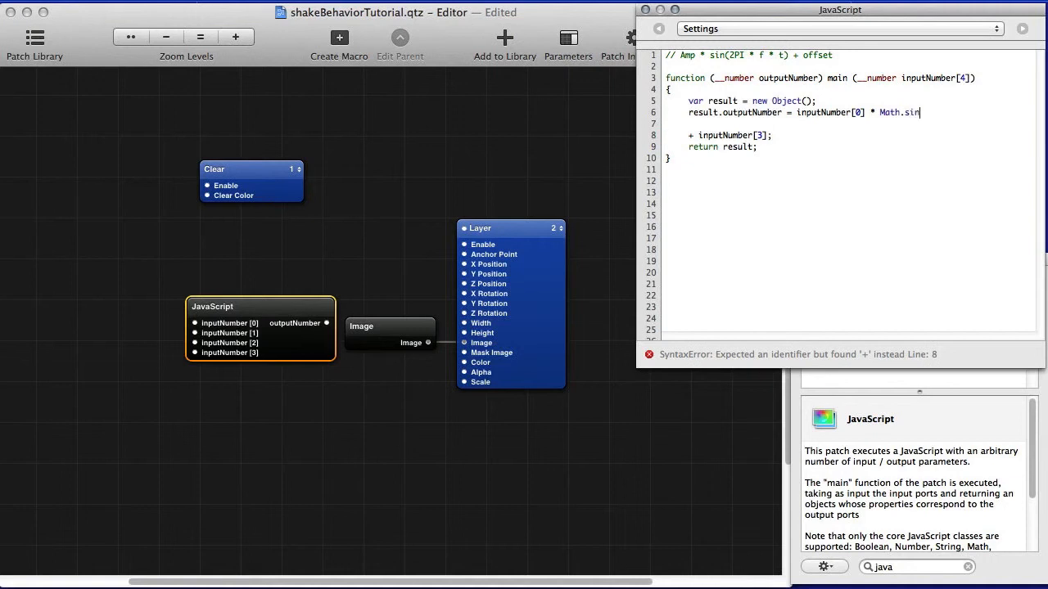
{"action": "type", "text": "("}
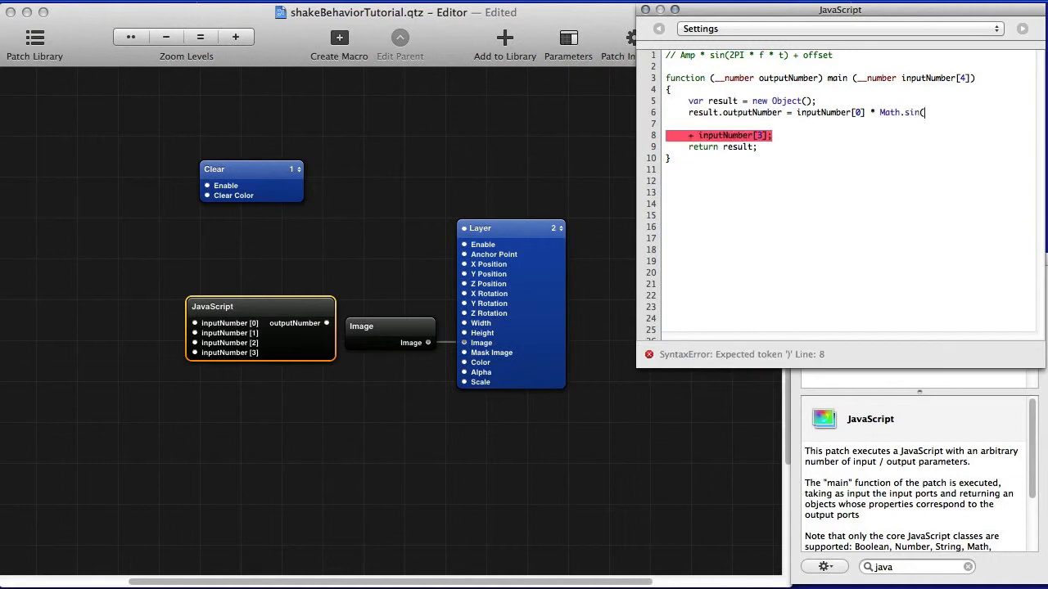
{"action": "left_click", "coordinate": [689, 135]}
{"action": "type", "text": ") "}
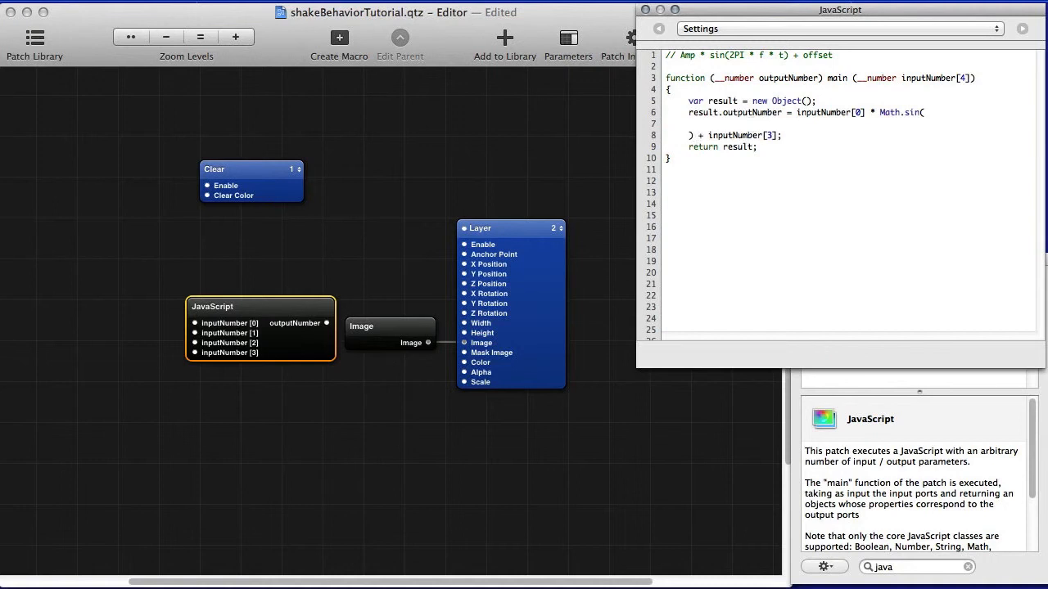
Step: Fill the Math.sin argument with "2 * Math.PI * inputNumber[1] * inputNumber[2]"
{"action": "type", "text": "th.PI *"}
{"action": "key", "text": "super+v"}
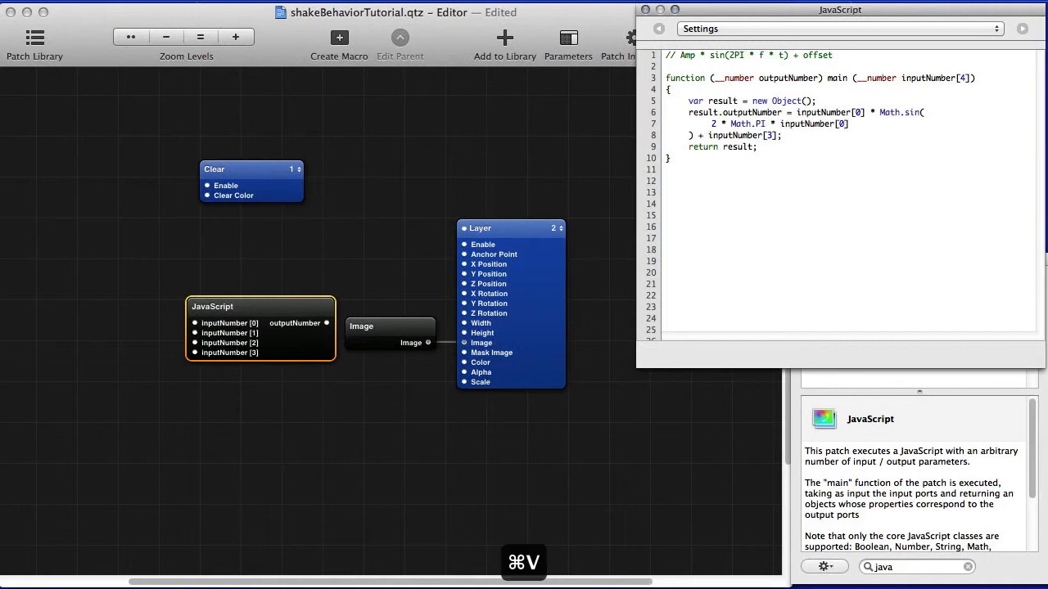
{"action": "key", "text": "Right"}
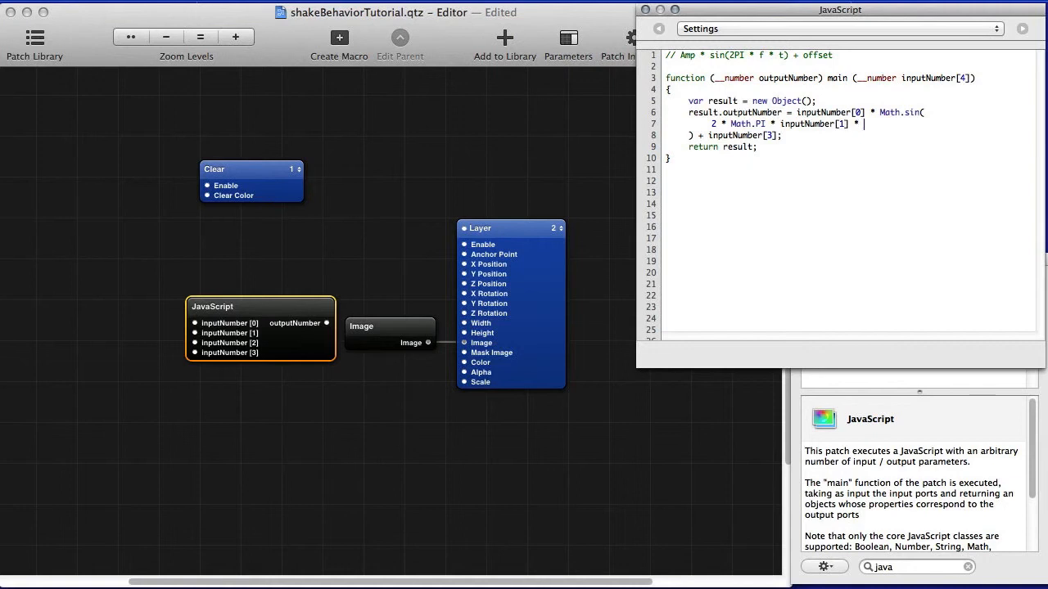
{"action": "key", "text": "super+v"}
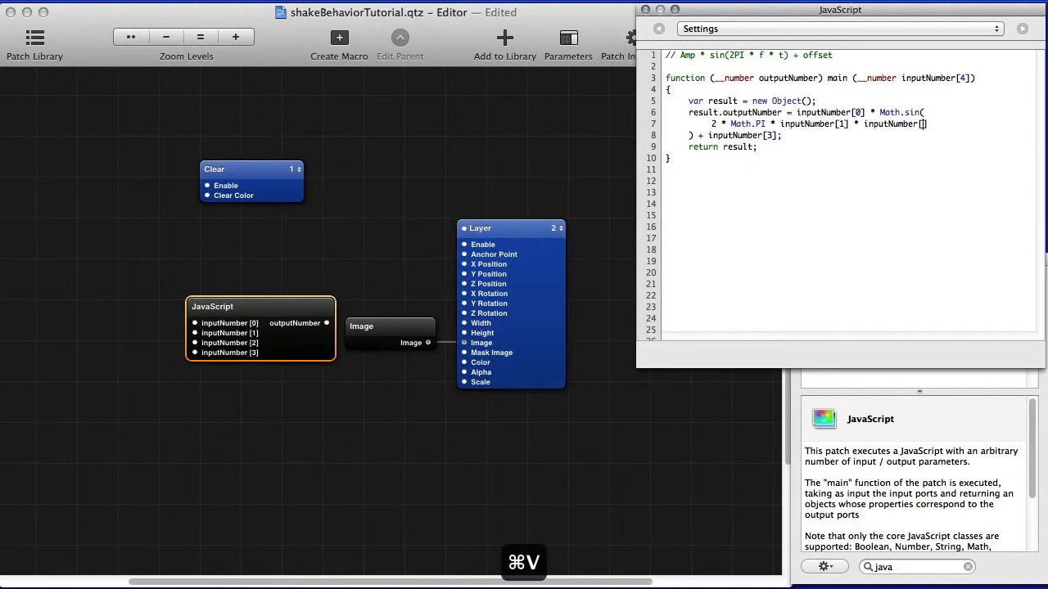
{"action": "type", "text": "3"}
{"action": "key", "text": "BackSpace"}
{"action": "type", "text": "2"}
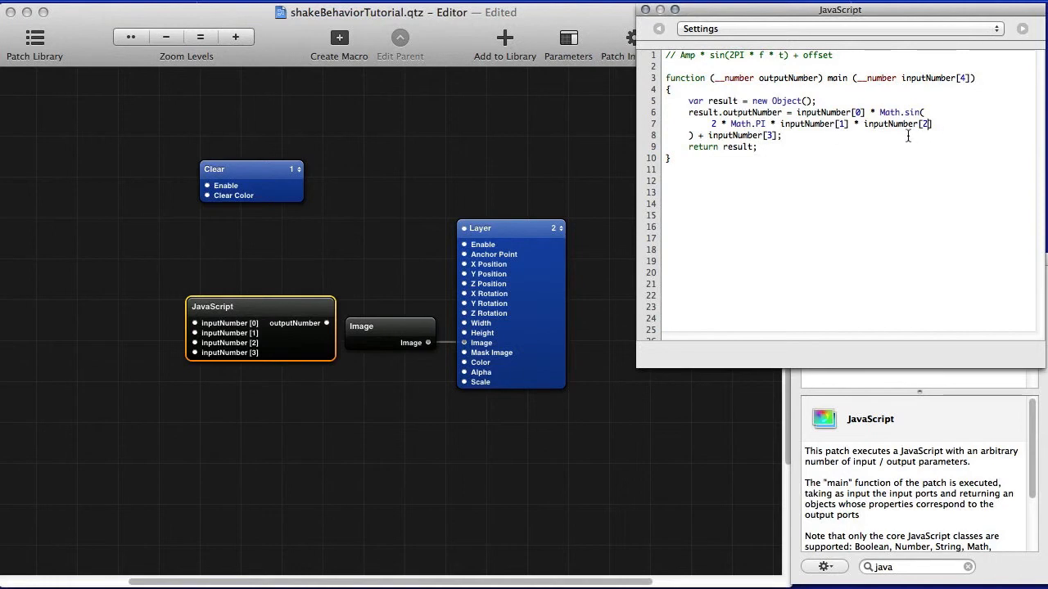
Step: Examine the amplitude, sine and offset terms of the code against the formula comment
{"action": "left_click_drag", "start_coordinate": [796, 112], "coordinate": [871, 112]}
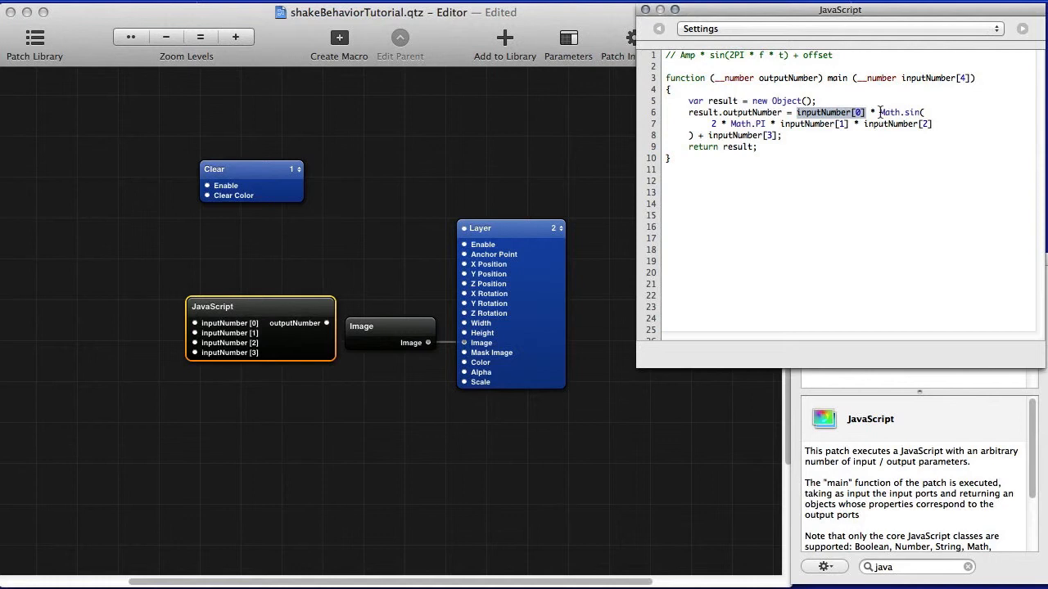
{"action": "left_click_drag", "start_coordinate": [716, 125], "coordinate": [923, 113]}
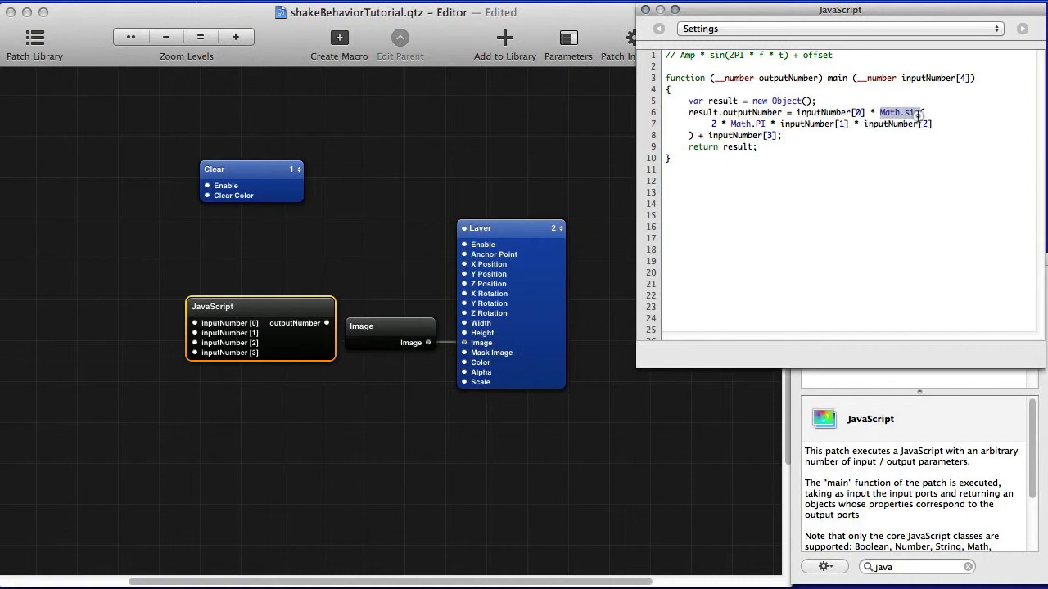
{"action": "left_click", "coordinate": [771, 147]}
{"action": "left_click_drag", "start_coordinate": [792, 55], "coordinate": [822, 55]}
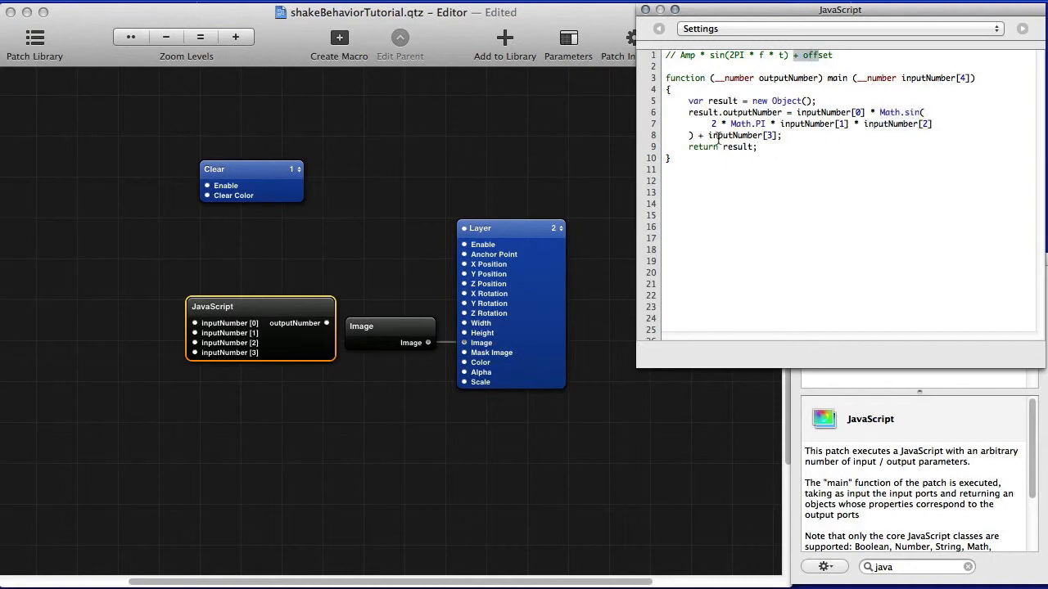
{"action": "left_click_drag", "start_coordinate": [700, 137], "coordinate": [784, 136]}
{"action": "left_click", "coordinate": [724, 159]}
Step: Move the JavaScript patch to a free spot on the canvas just below the Clear patch
{"action": "left_click", "coordinate": [392, 237]}
{"action": "left_click_drag", "start_coordinate": [277, 321], "coordinate": [254, 283]}
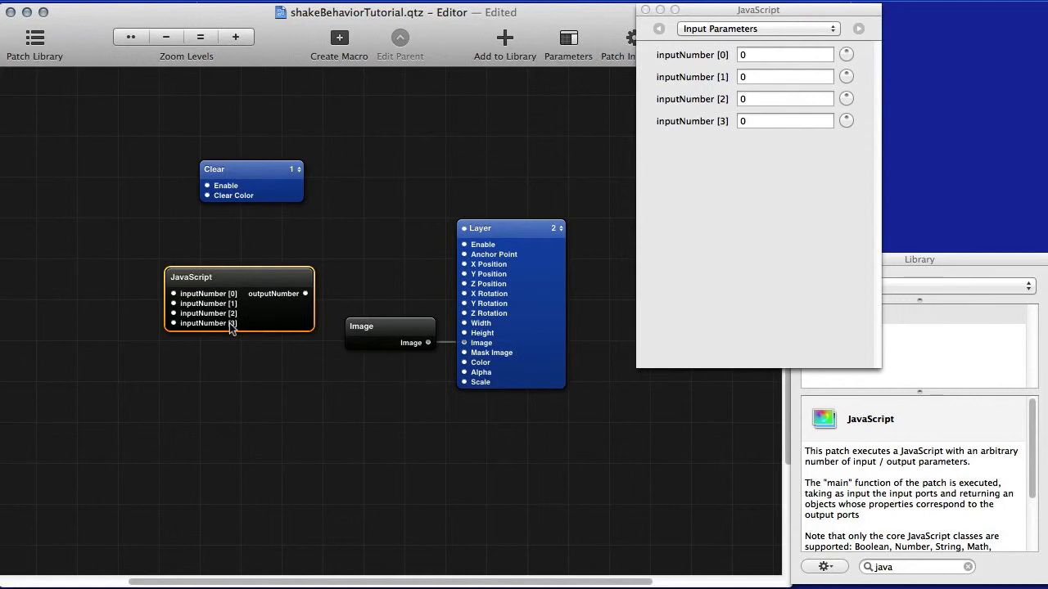
{"action": "left_click_drag", "start_coordinate": [229, 282], "coordinate": [218, 281]}
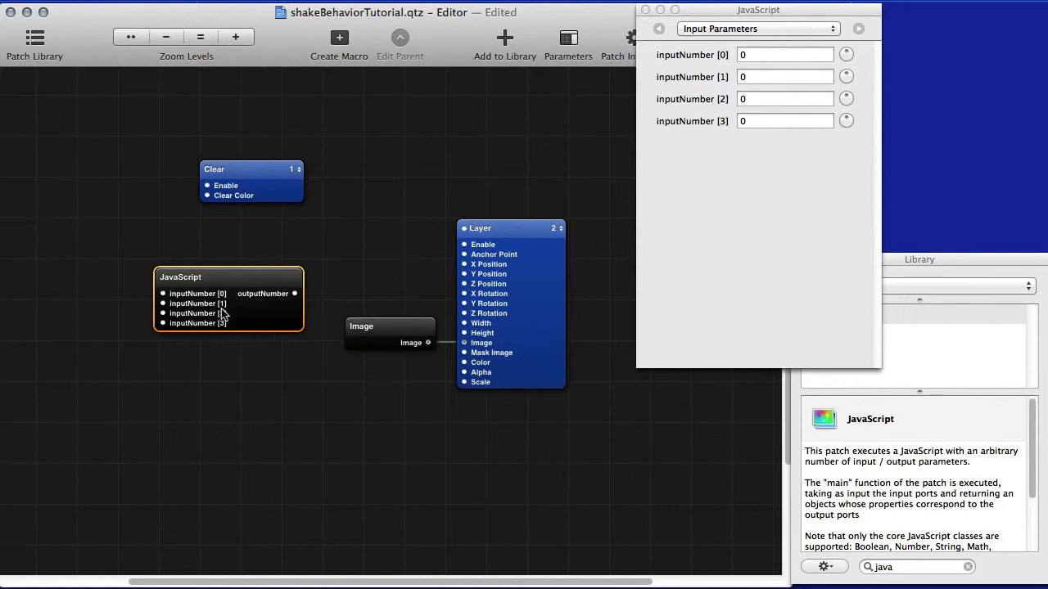
Step: Insert an input splitter for the JavaScript patch's inputNumber [0] and rename it Amplitude
{"action": "mouse_move", "coordinate": [225, 319]}
{"action": "right_click", "coordinate": [188, 302]}
{"action": "mouse_move", "coordinate": [207, 346]}
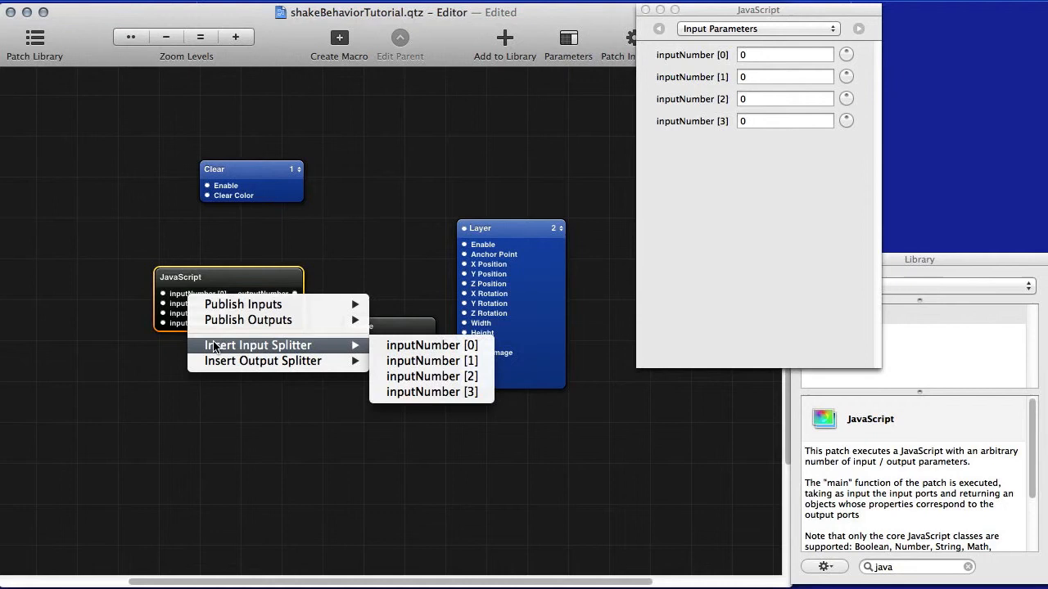
{"action": "left_click", "coordinate": [424, 346]}
{"action": "left_click_drag", "start_coordinate": [58, 273], "coordinate": [69, 279]}
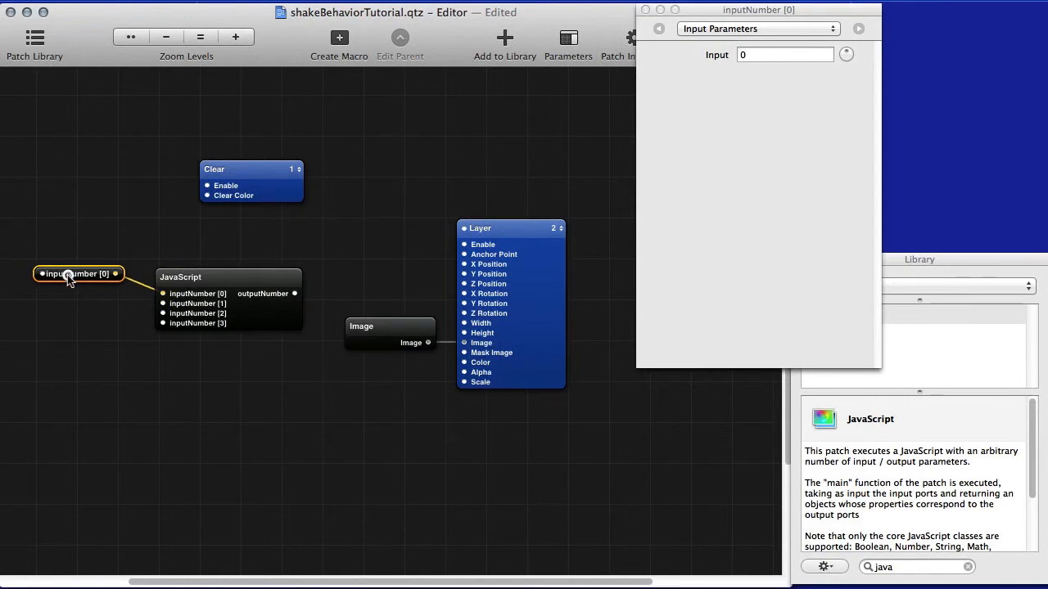
{"action": "double_click", "coordinate": [69, 275]}
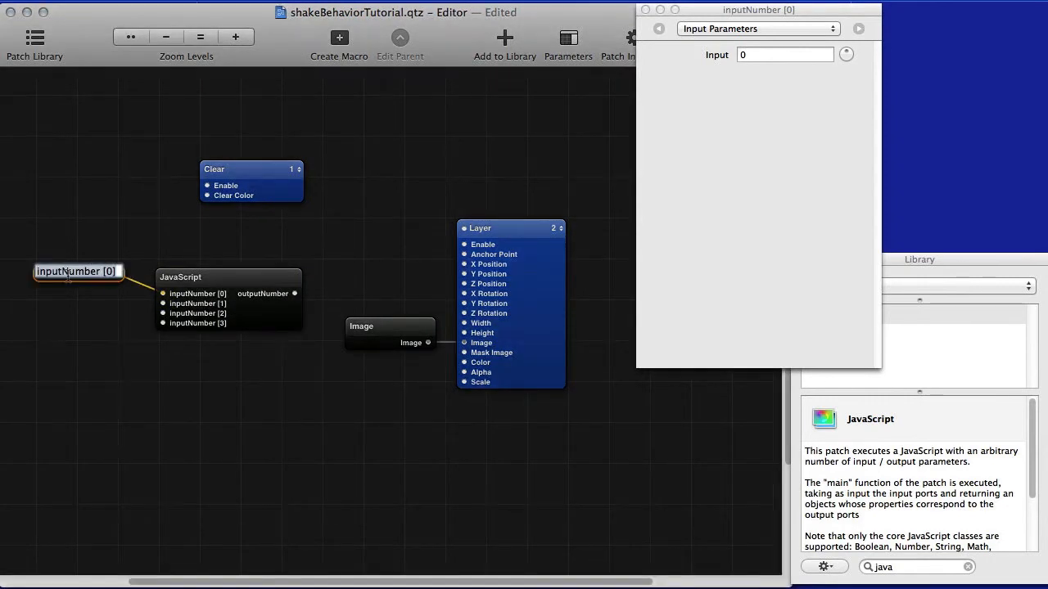
{"action": "type", "text": "Amplit"}
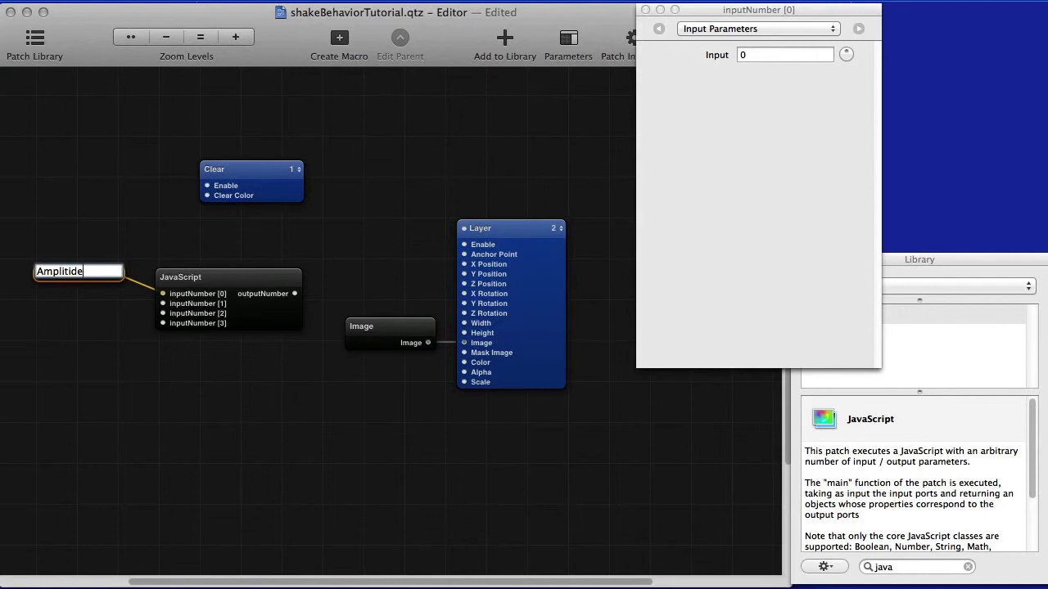
{"action": "type", "text": "ude"}
{"action": "key", "text": "Return"}
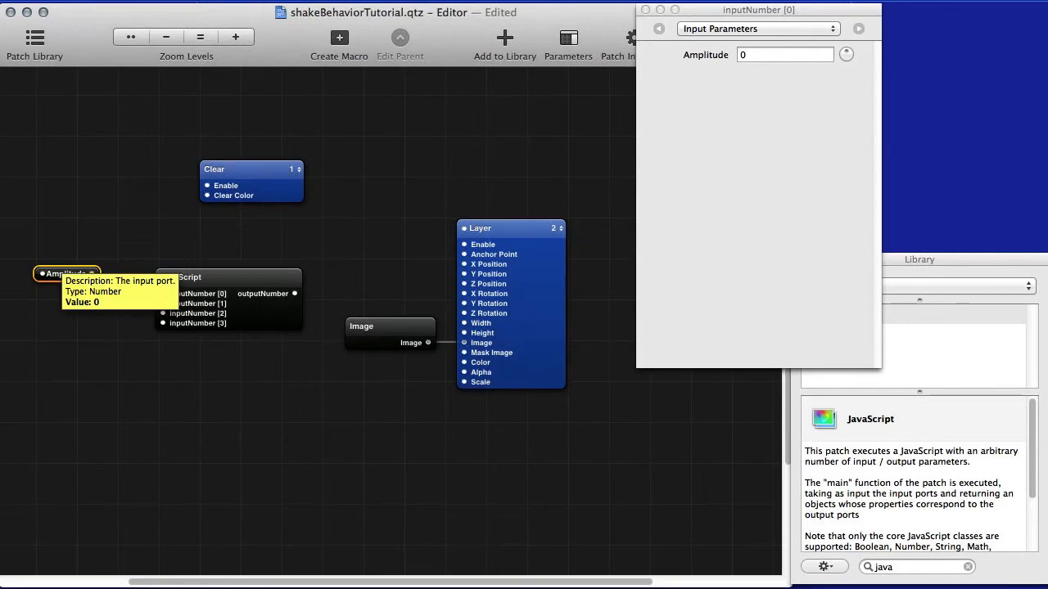
Step: Insert an input splitter for inputNumber [1], place it below Amplitude and rename it Frequency
{"action": "right_click", "coordinate": [185, 300]}
{"action": "mouse_move", "coordinate": [254, 350]}
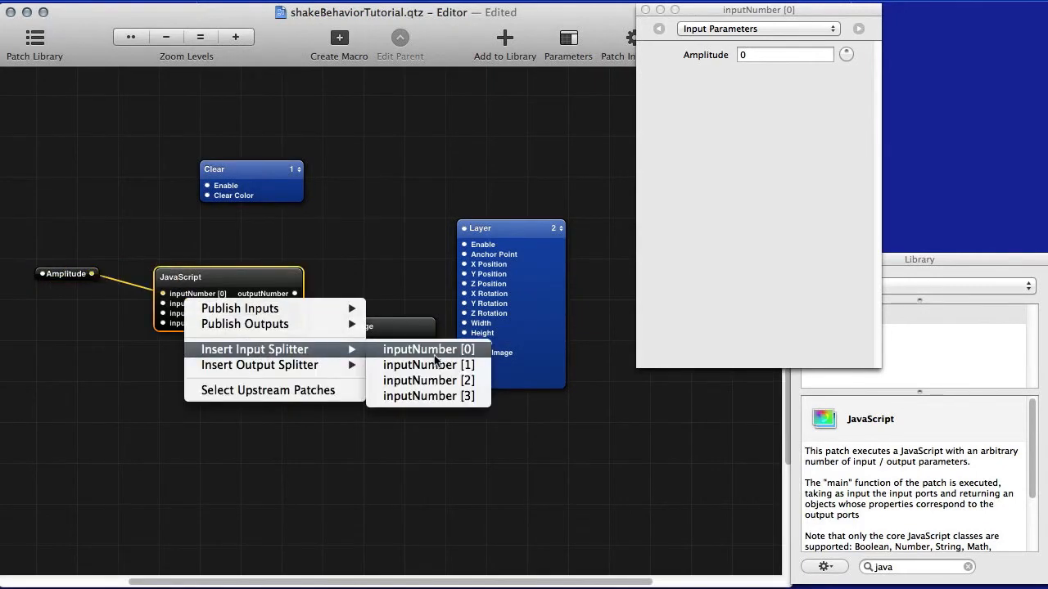
{"action": "left_click", "coordinate": [432, 365]}
{"action": "left_click_drag", "start_coordinate": [82, 279], "coordinate": [82, 303]}
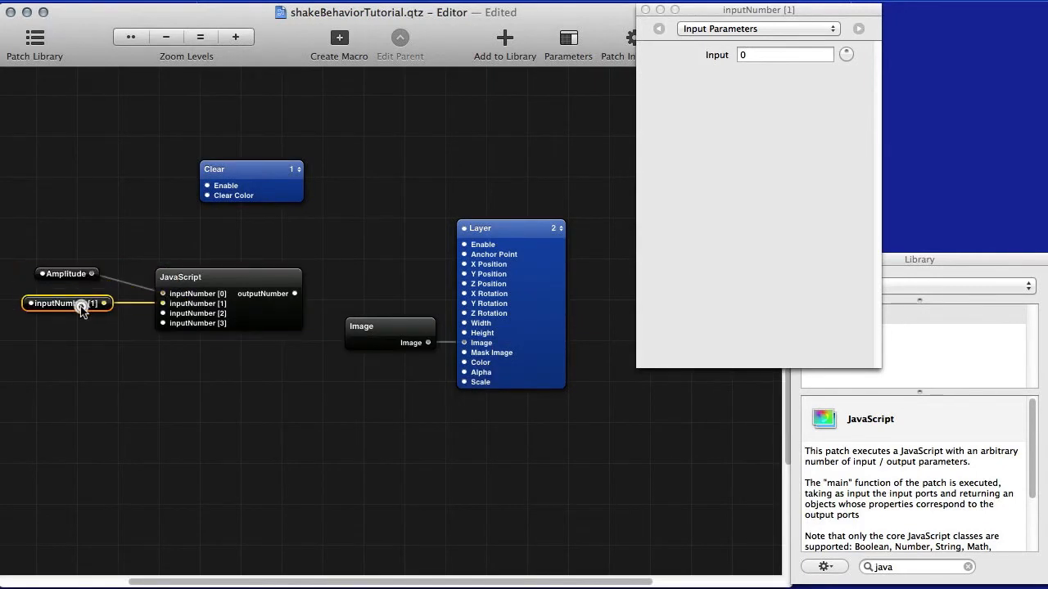
{"action": "double_click", "coordinate": [81, 299]}
{"action": "type", "text": "Frequen"}
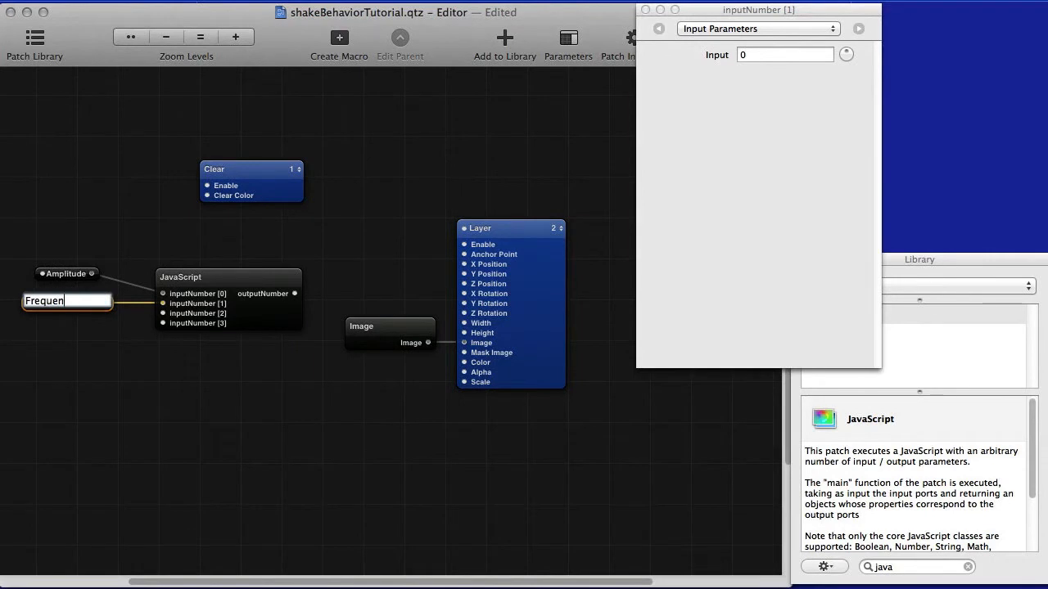
{"action": "type", "text": "cy"}
{"action": "key", "text": "Return"}
Step: Insert an input splitter for inputNumber [2], place it below Frequency and name it Time
{"action": "right_click", "coordinate": [205, 311]}
{"action": "mouse_move", "coordinate": [277, 363]}
{"action": "left_click", "coordinate": [428, 387]}
{"action": "left_click_drag", "start_coordinate": [82, 283], "coordinate": [82, 339]}
{"action": "double_click", "coordinate": [81, 337]}
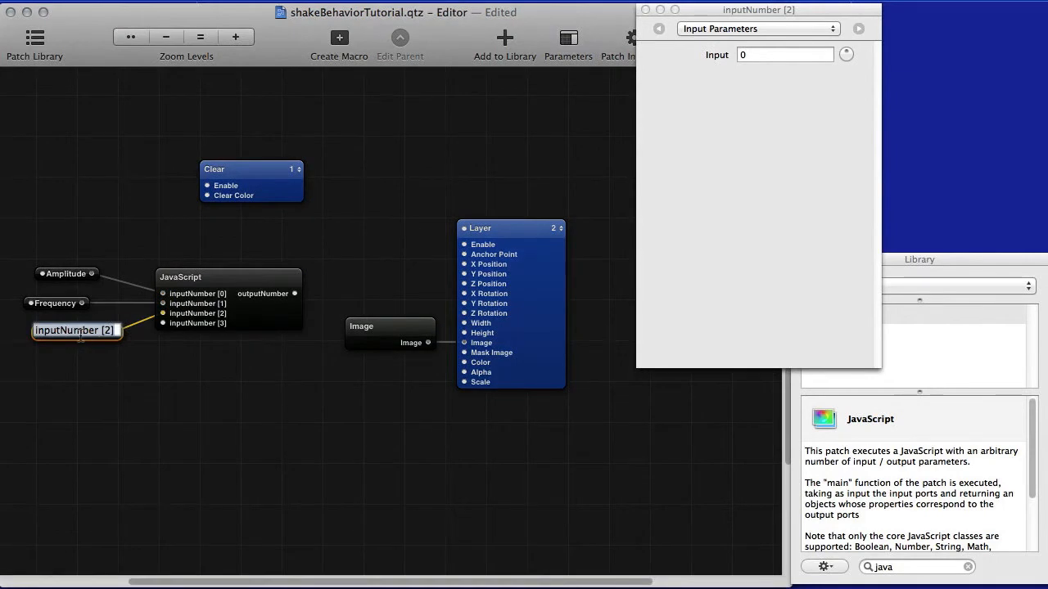
{"action": "type", "text": "Teim"}
{"action": "key", "text": "Return"}
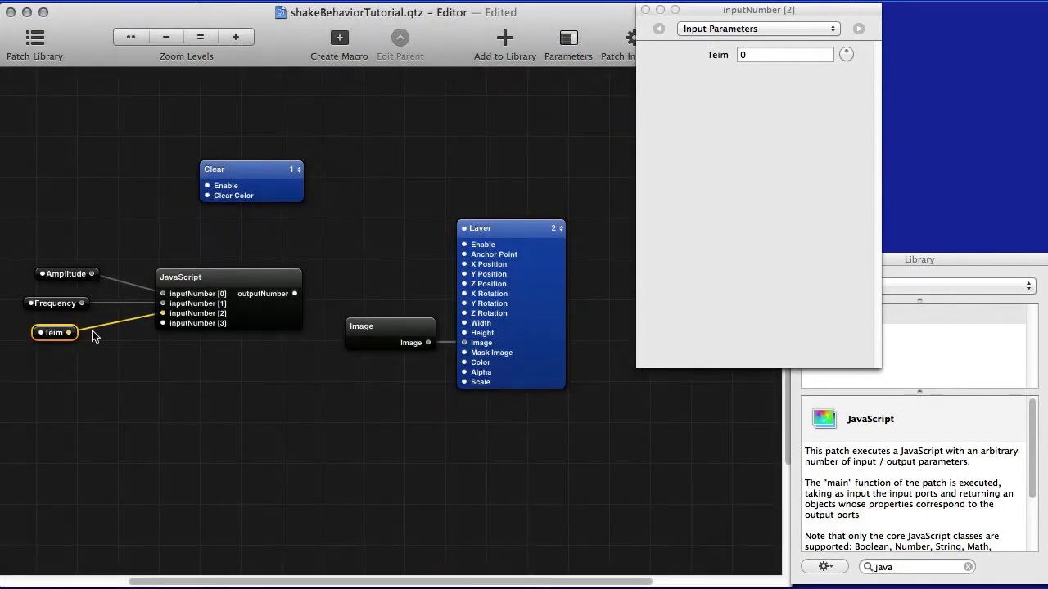
{"action": "double_click", "coordinate": [51, 332]}
{"action": "left_click", "coordinate": [49, 330]}
{"action": "key", "text": "BackSpace"}
{"action": "key", "text": "BackSpace"}
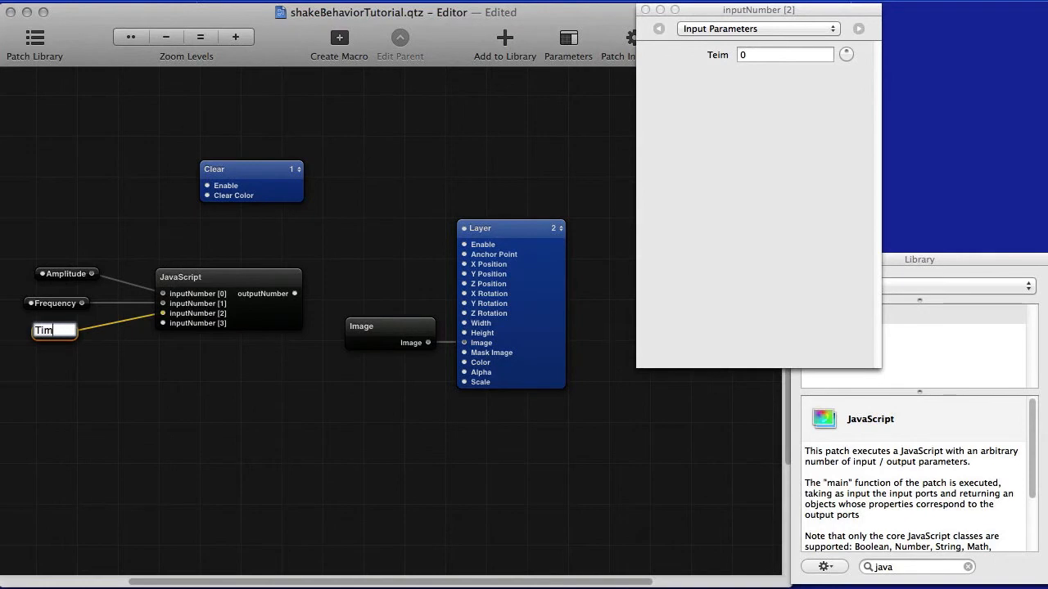
Step: Insert an input splitter for inputNumber [3], place it below Time and rename it Offset
{"action": "right_click", "coordinate": [177, 324]}
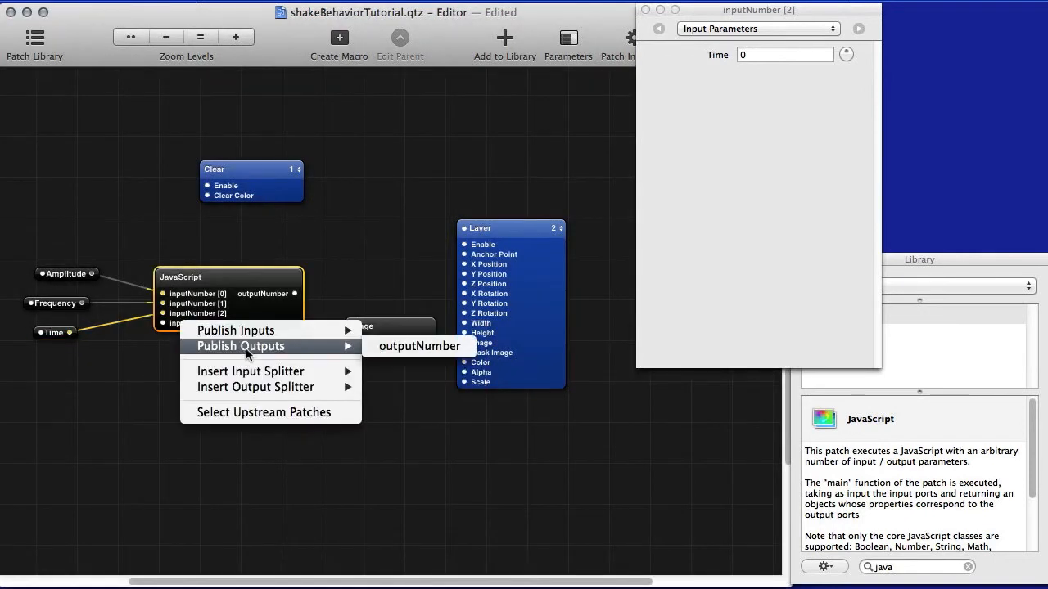
{"action": "mouse_move", "coordinate": [291, 370]}
{"action": "left_click", "coordinate": [417, 417]}
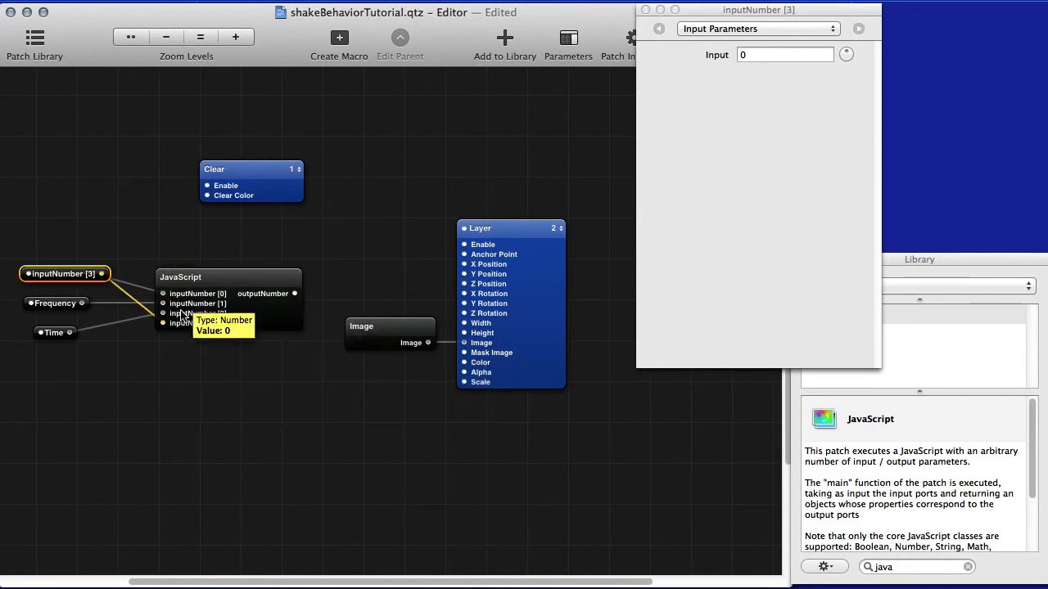
{"action": "left_click_drag", "start_coordinate": [70, 280], "coordinate": [72, 361]}
{"action": "double_click", "coordinate": [74, 361]}
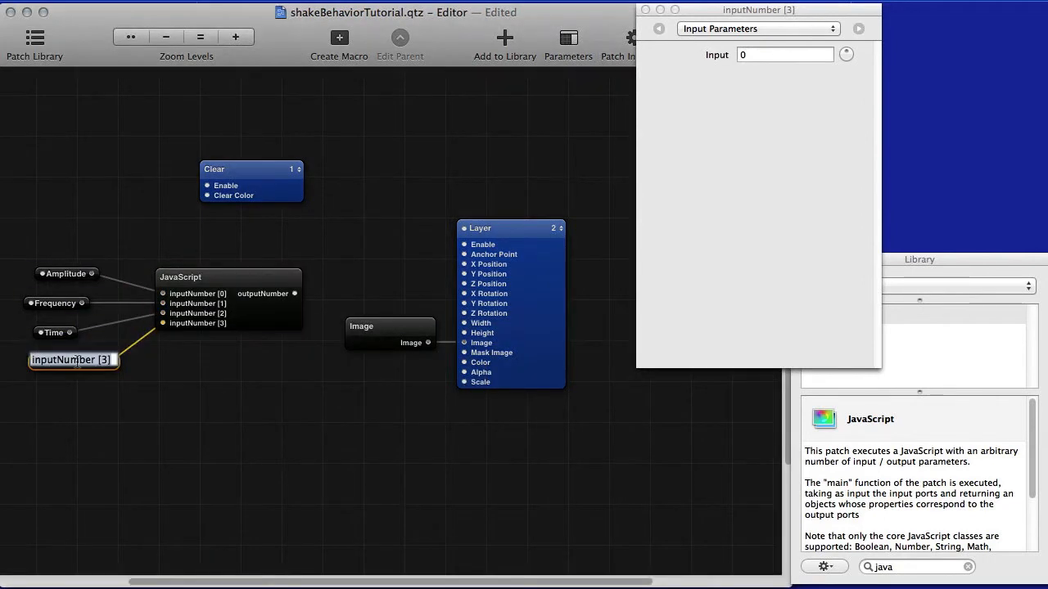
{"action": "type", "text": "Offset"}
{"action": "key", "text": "Return"}
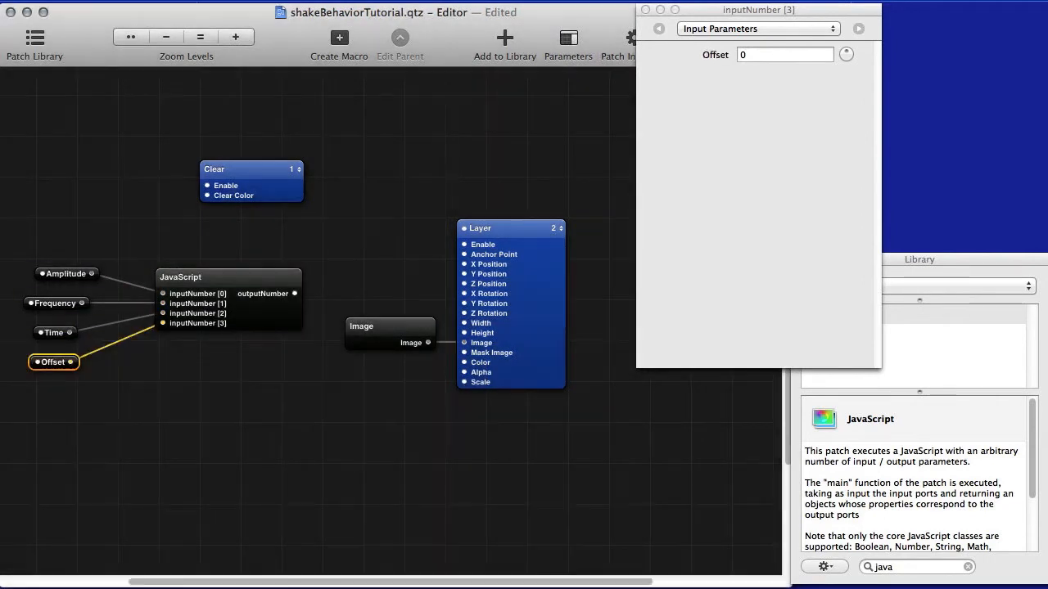
{"action": "left_click_drag", "start_coordinate": [56, 357], "coordinate": [56, 360]}
Step: Insert an output splitter for the JavaScript patch's outputNumber, place it above the Image patch and rename it Postion
{"action": "left_click", "coordinate": [263, 293]}
{"action": "right_click", "coordinate": [263, 293]}
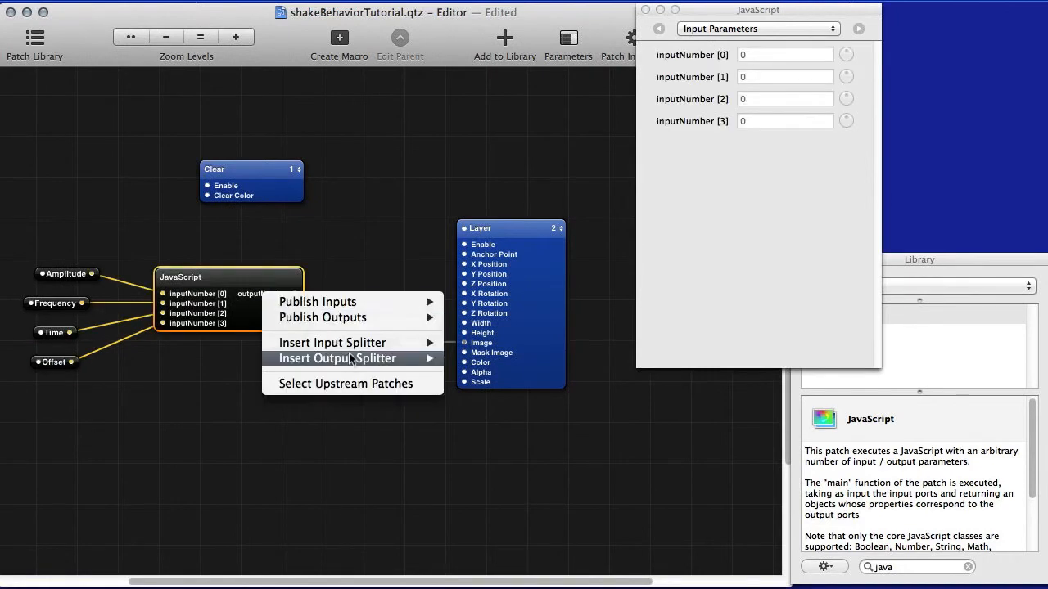
{"action": "mouse_move", "coordinate": [350, 360]}
{"action": "left_click", "coordinate": [508, 358]}
{"action": "left_click_drag", "start_coordinate": [425, 275], "coordinate": [374, 280]}
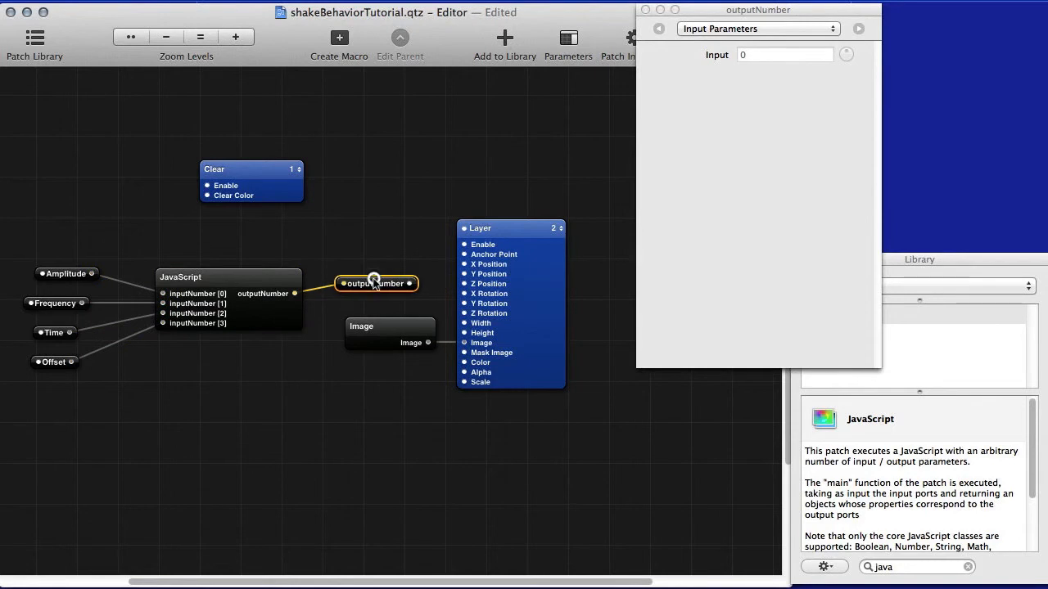
{"action": "double_click", "coordinate": [373, 283]}
{"action": "type", "text": "Pos"}
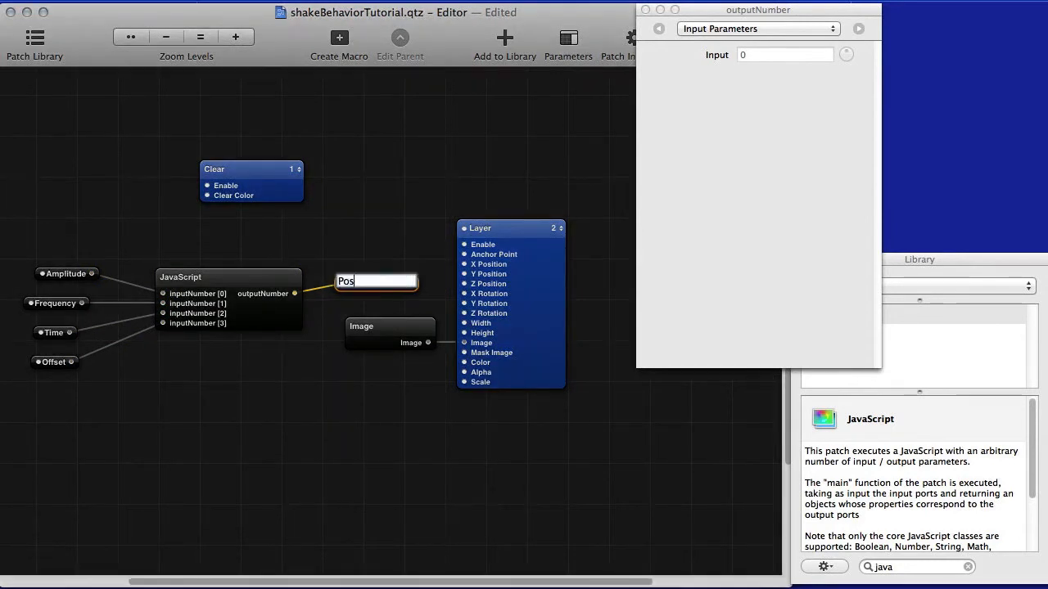
{"action": "type", "text": "tion"}
{"action": "key", "text": "Return"}
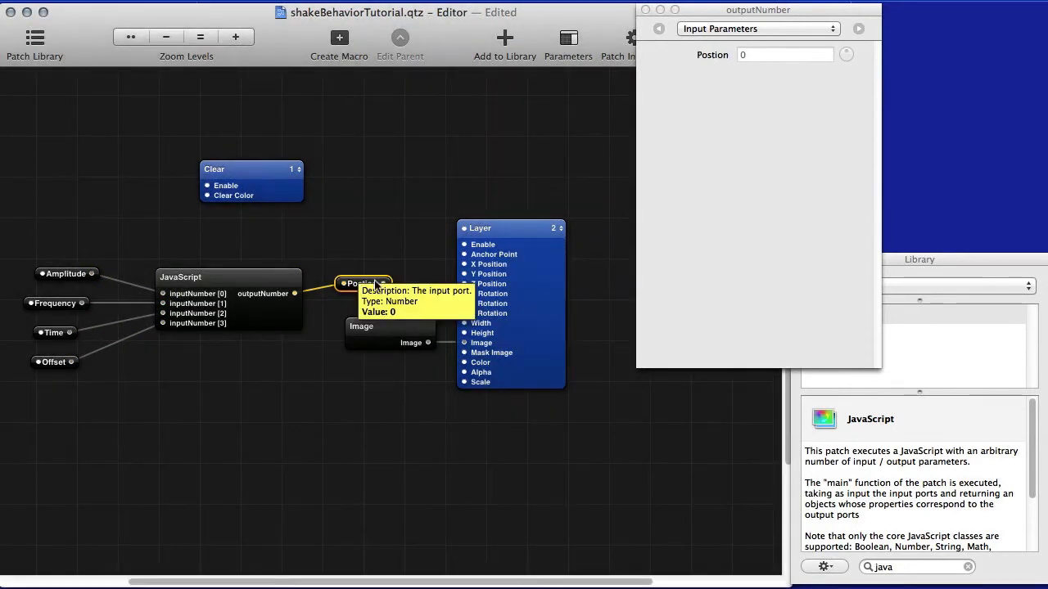
Step: Connect the Postion splitter's output to the Layer's X Position and check the dialog in the viewer
{"action": "left_click", "coordinate": [357, 260]}
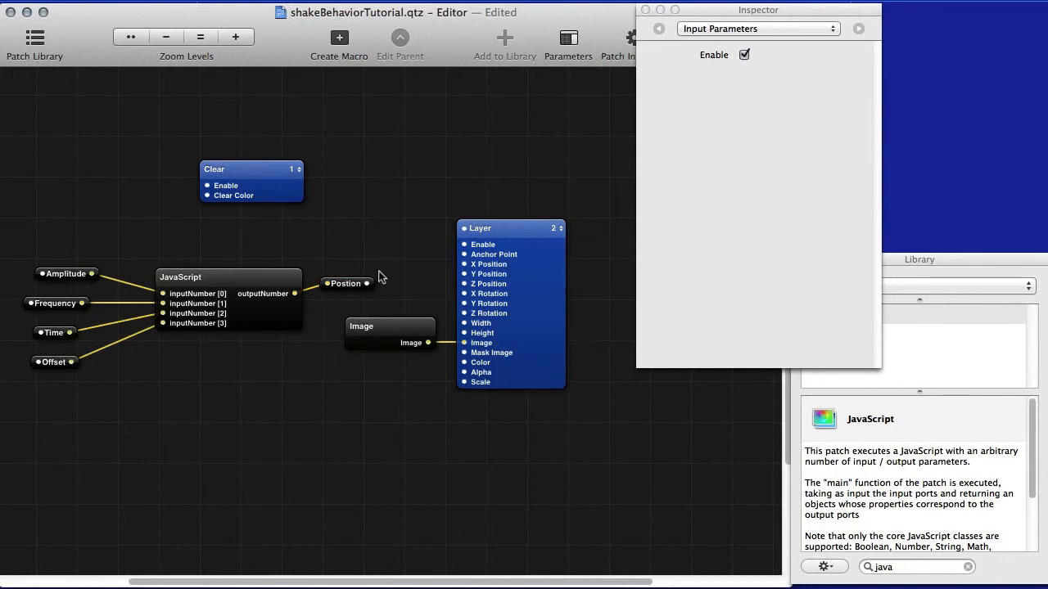
{"action": "left_click_drag", "start_coordinate": [366, 283], "coordinate": [464, 265]}
{"action": "key", "text": "super+shift+v"}
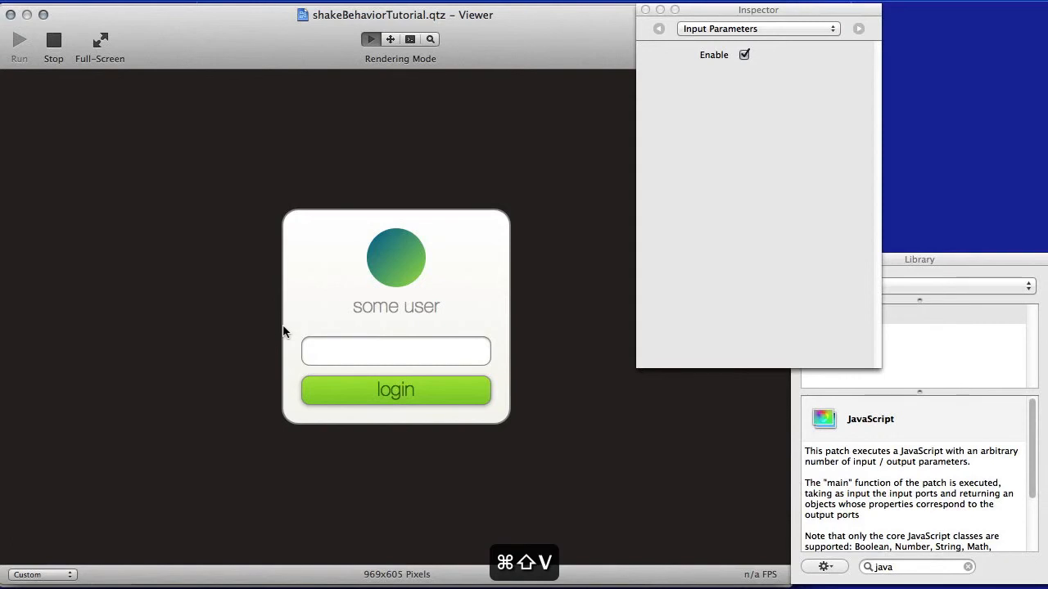
{"action": "key", "text": "super+shift+e"}
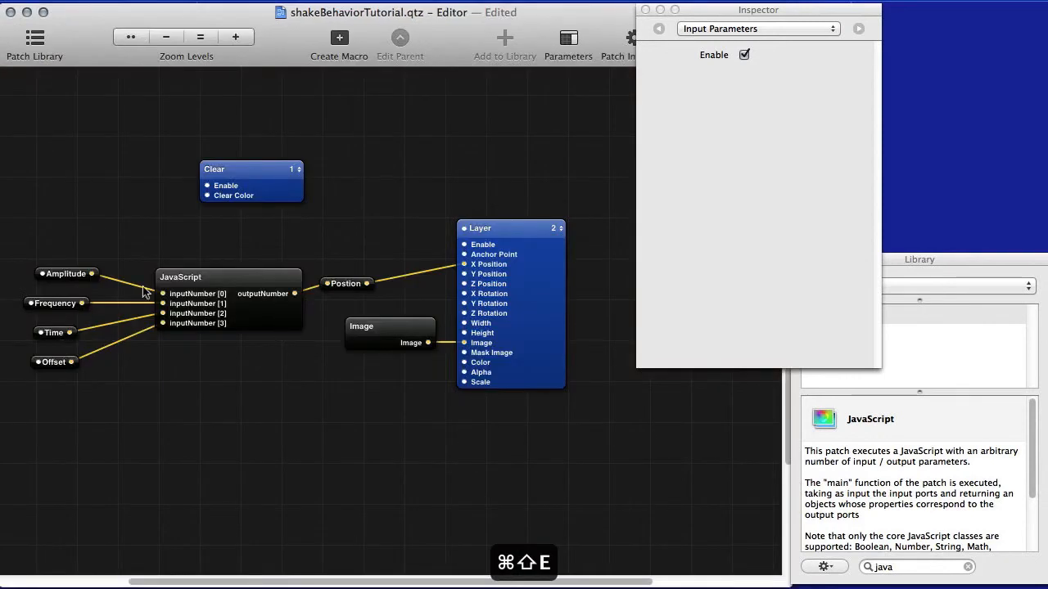
Step: Set the Amplitude splitter's value to 50 and the Frequency splitter's value to 2
{"action": "left_click", "coordinate": [57, 275]}
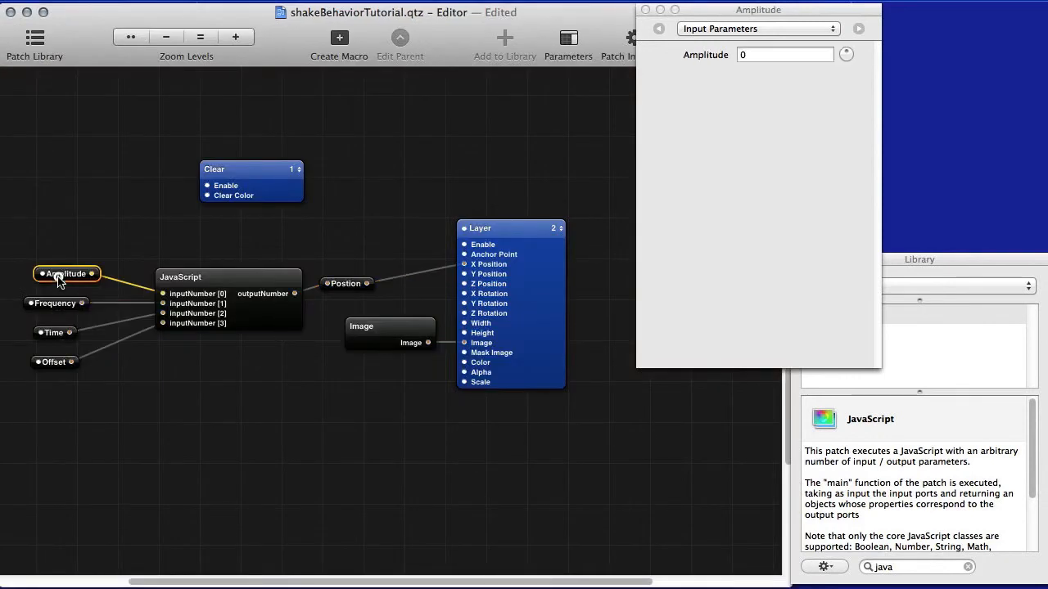
{"action": "left_click", "coordinate": [752, 54]}
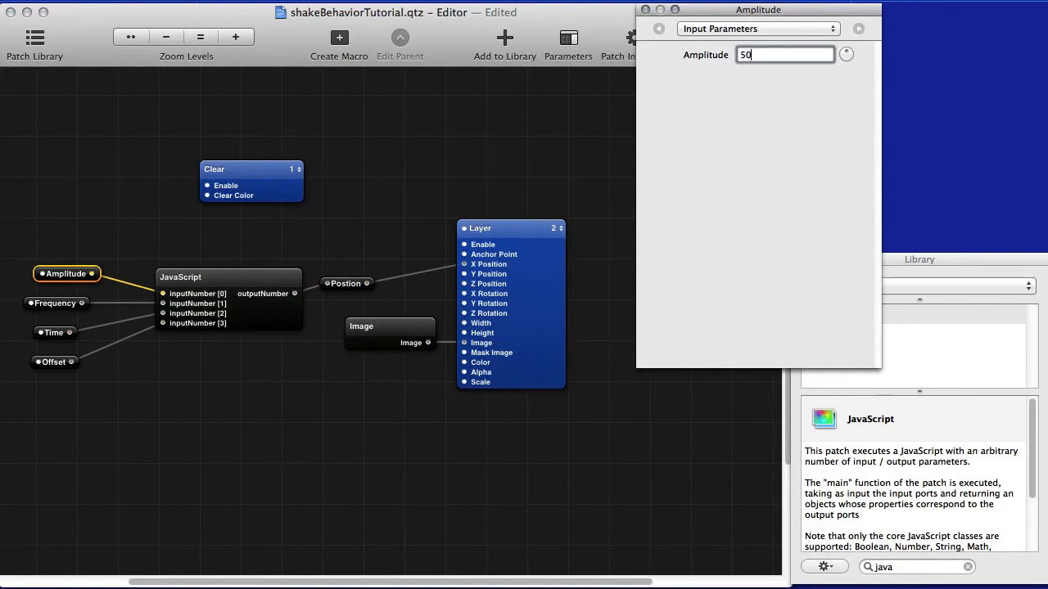
{"action": "type", "text": "50"}
{"action": "left_click", "coordinate": [71, 302]}
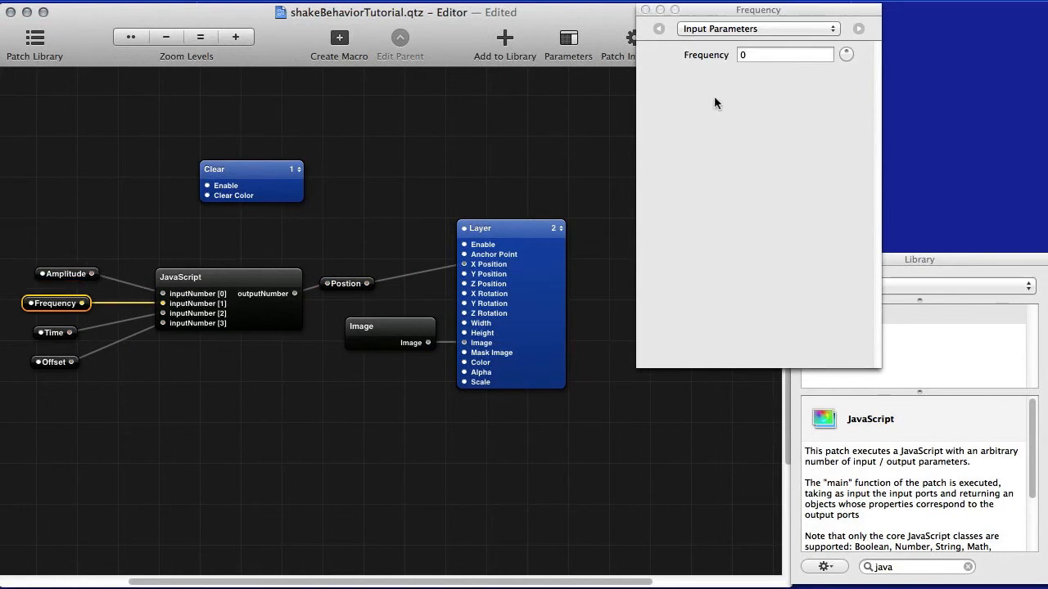
{"action": "left_click", "coordinate": [746, 55]}
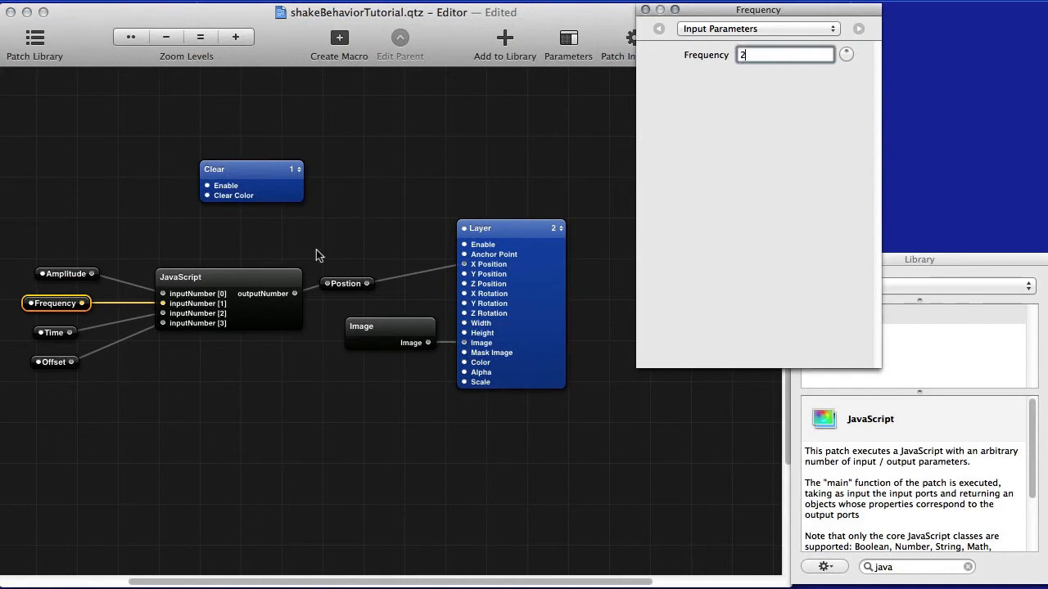
{"action": "left_click", "coordinate": [209, 384]}
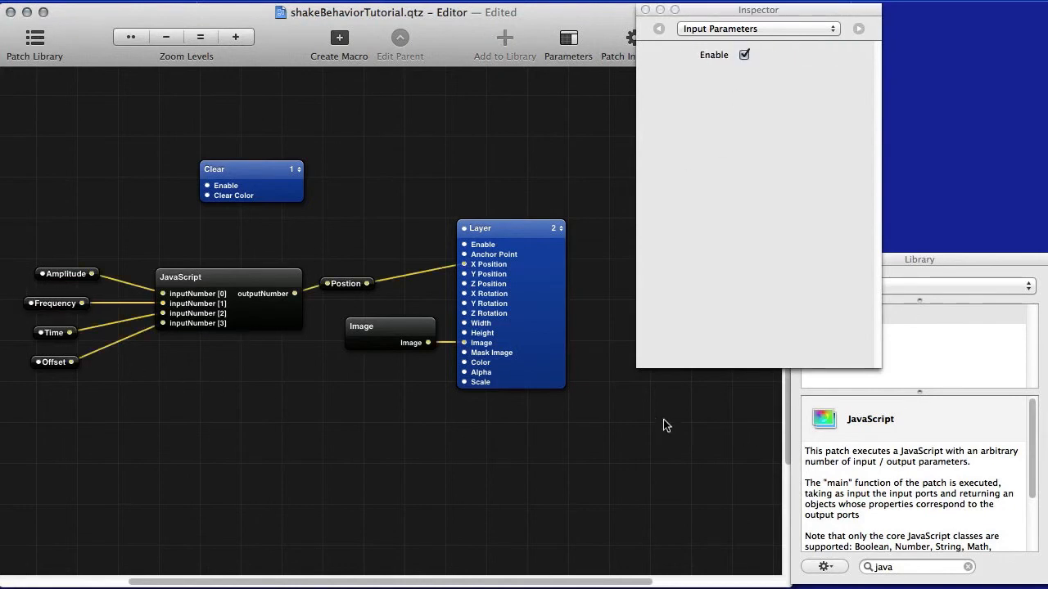
Step: Insert a Timer patch, place it below the Offset splitter and connect its Time output to the Time splitter
{"action": "left_click_drag", "start_coordinate": [45, 365], "coordinate": [55, 366]}
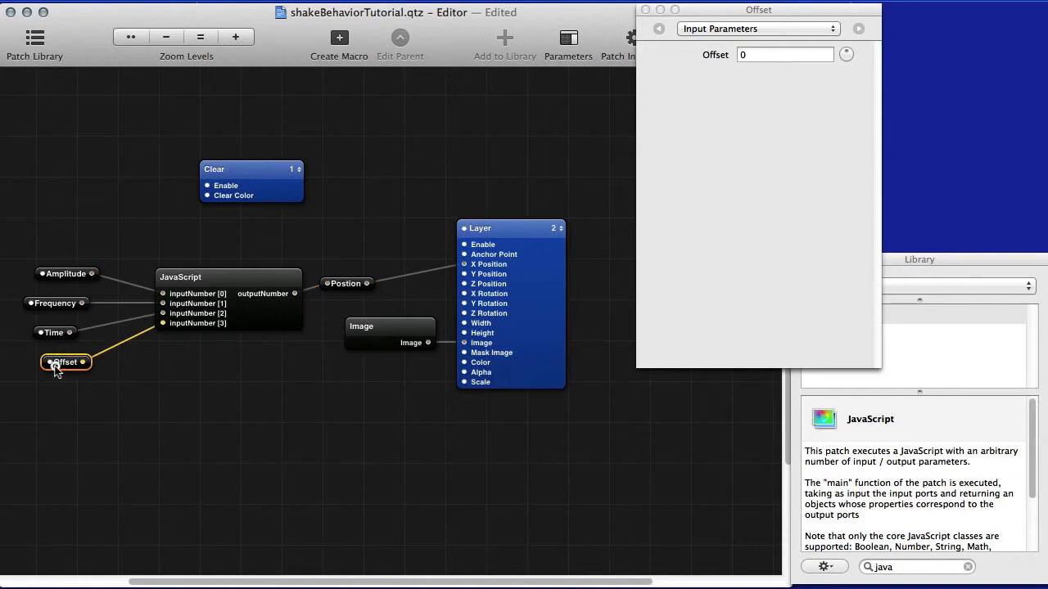
{"action": "key", "text": "ctrl+Return"}
{"action": "type", "text": "timer"}
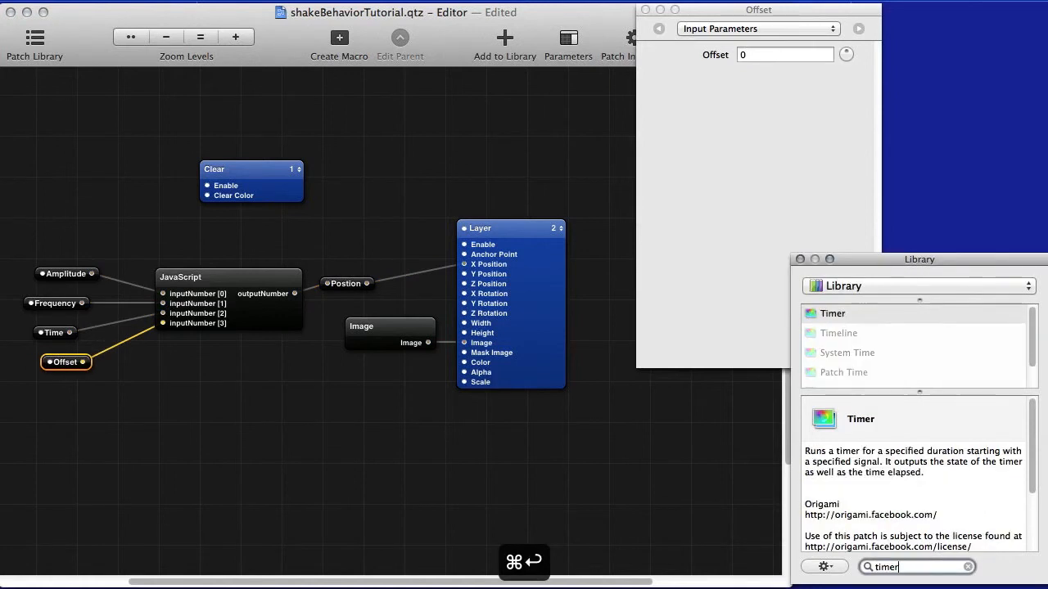
{"action": "key", "text": "Return"}
{"action": "left_click_drag", "start_coordinate": [401, 327], "coordinate": [44, 337]}
Step: Turn on the Timer patch with the viewer showing to preview the shake, and return to the editor
{"action": "left_click", "coordinate": [61, 275]}
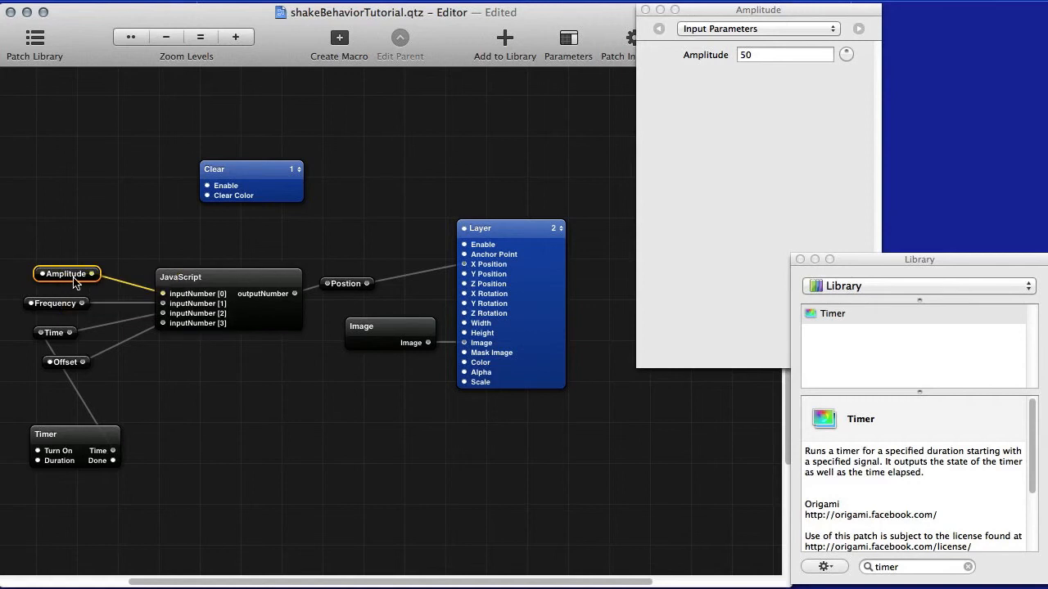
{"action": "left_click", "coordinate": [59, 303]}
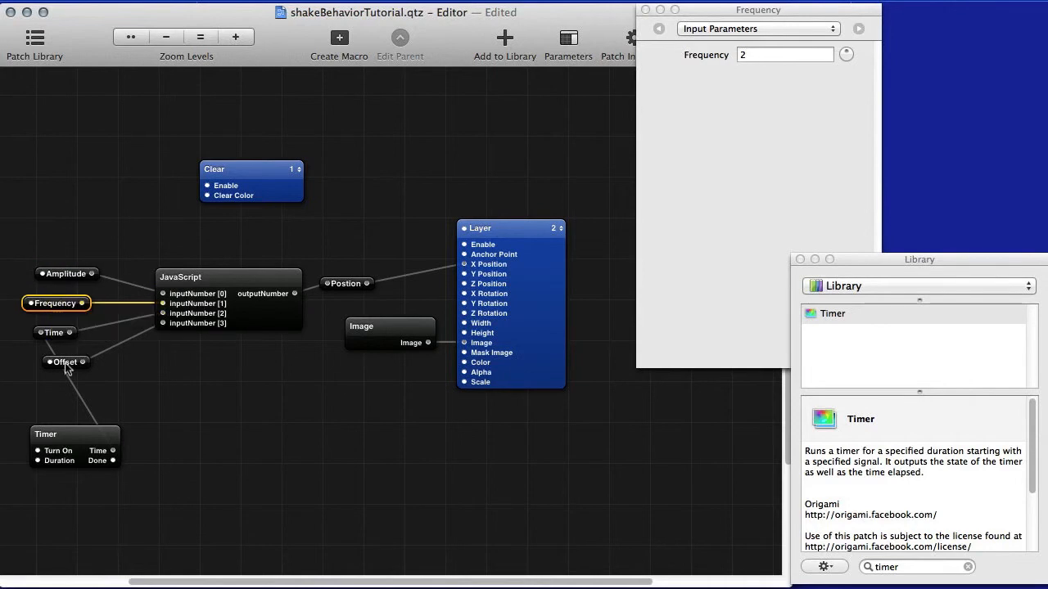
{"action": "left_click", "coordinate": [75, 435]}
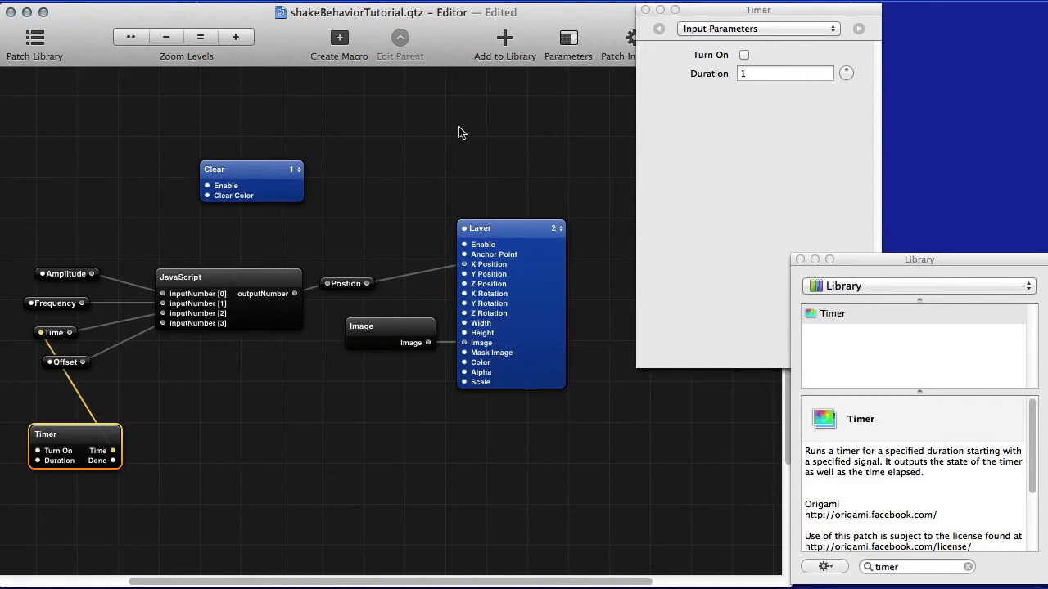
{"action": "key", "text": "super+shift+v"}
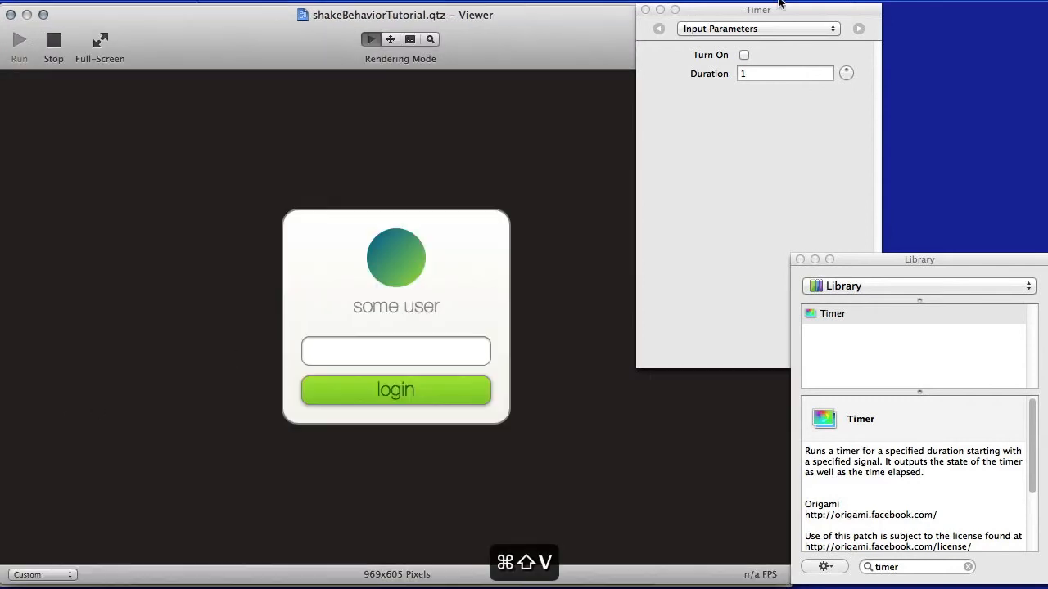
{"action": "left_click", "coordinate": [743, 55]}
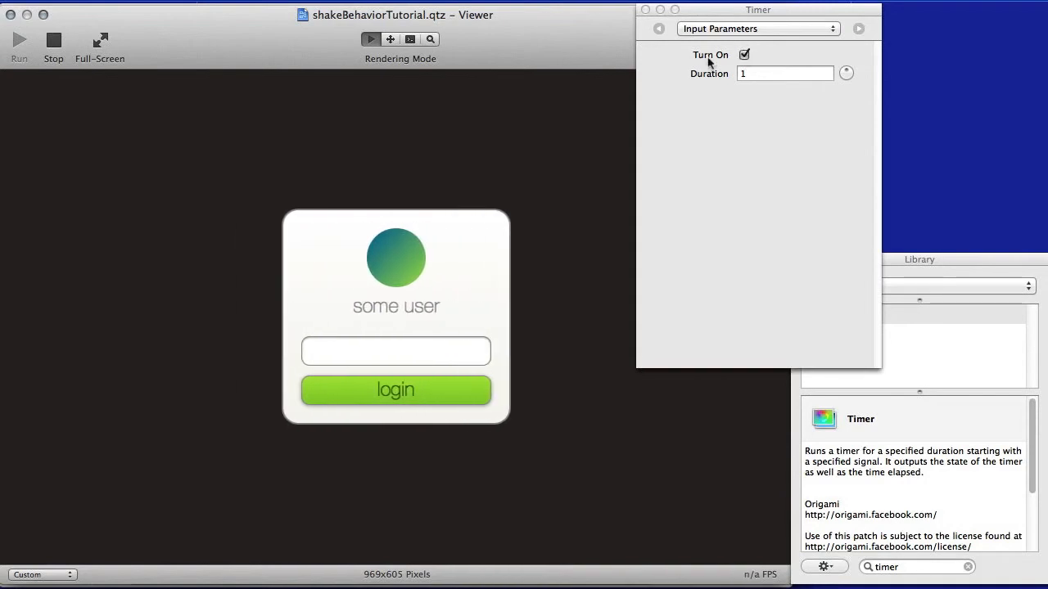
{"action": "key", "text": "super+shift+e"}
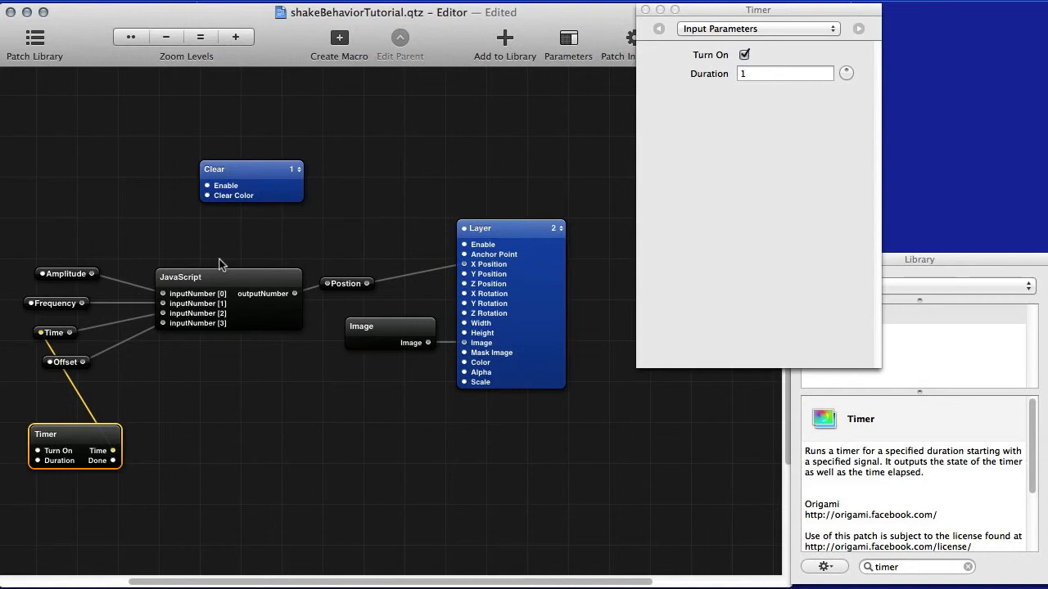
Step: Rearrange the patches: shift the JavaScript patch slightly right, bring its input splitters closer to it, and lower the Timer
{"action": "left_click_drag", "start_coordinate": [49, 238], "coordinate": [191, 365]}
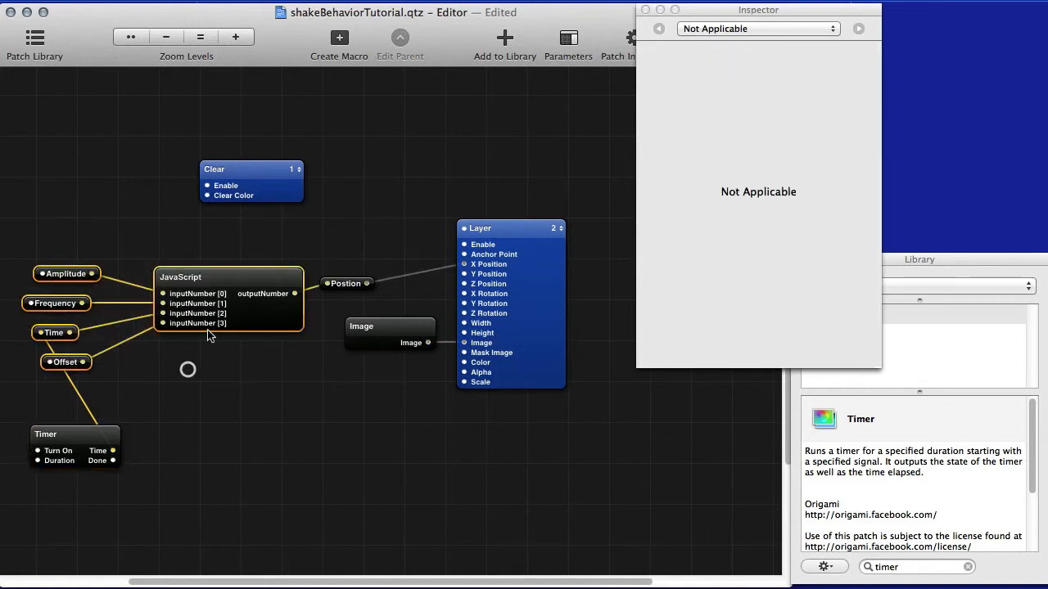
{"action": "left_click_drag", "start_coordinate": [60, 276], "coordinate": [68, 276]}
{"action": "left_click", "coordinate": [95, 238]}
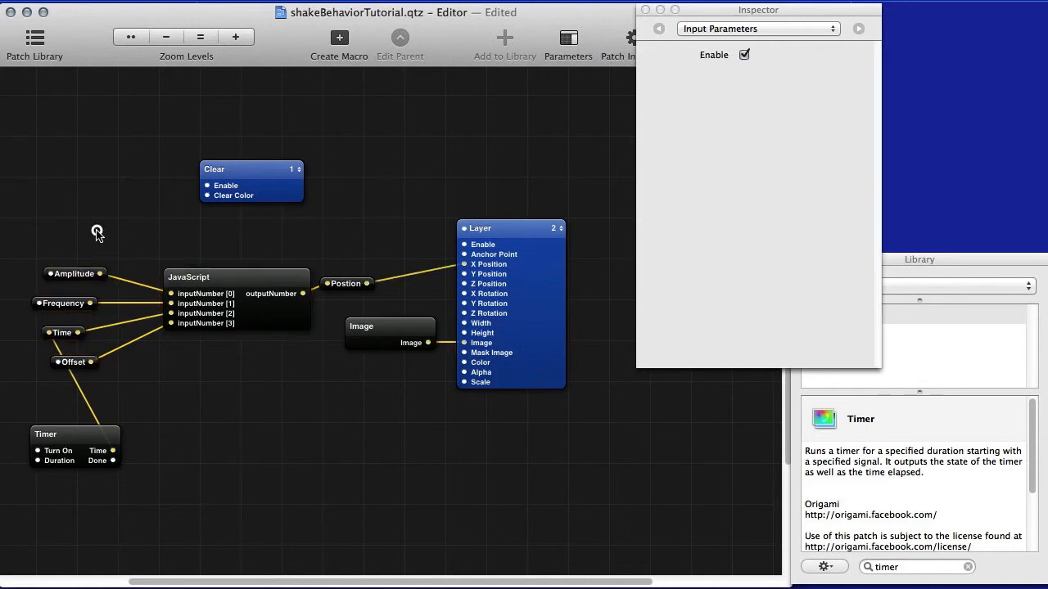
{"action": "left_click_drag", "start_coordinate": [77, 442], "coordinate": [77, 482]}
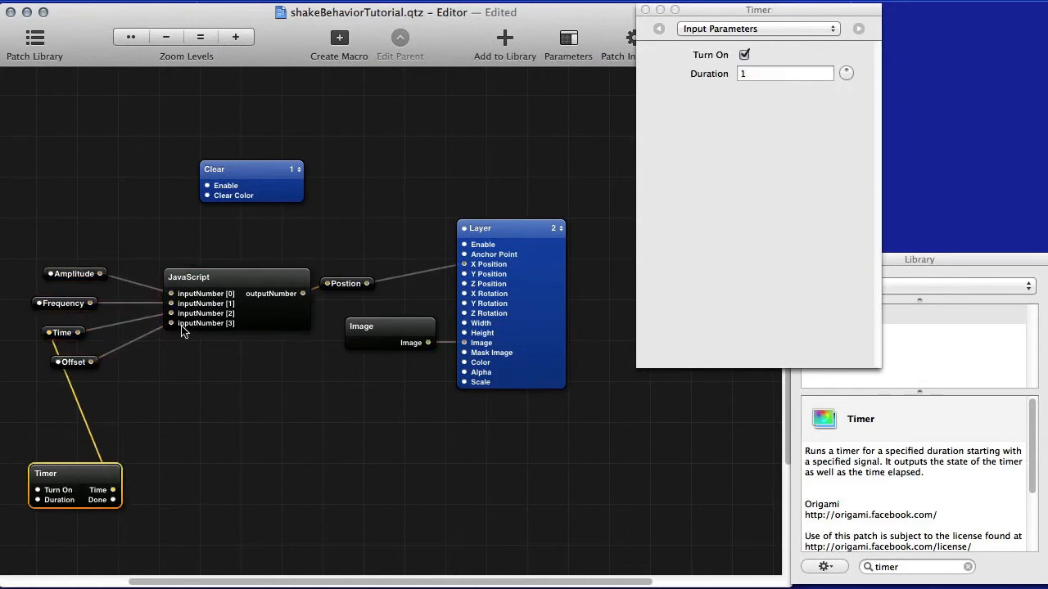
{"action": "left_click_drag", "start_coordinate": [64, 263], "coordinate": [112, 363]}
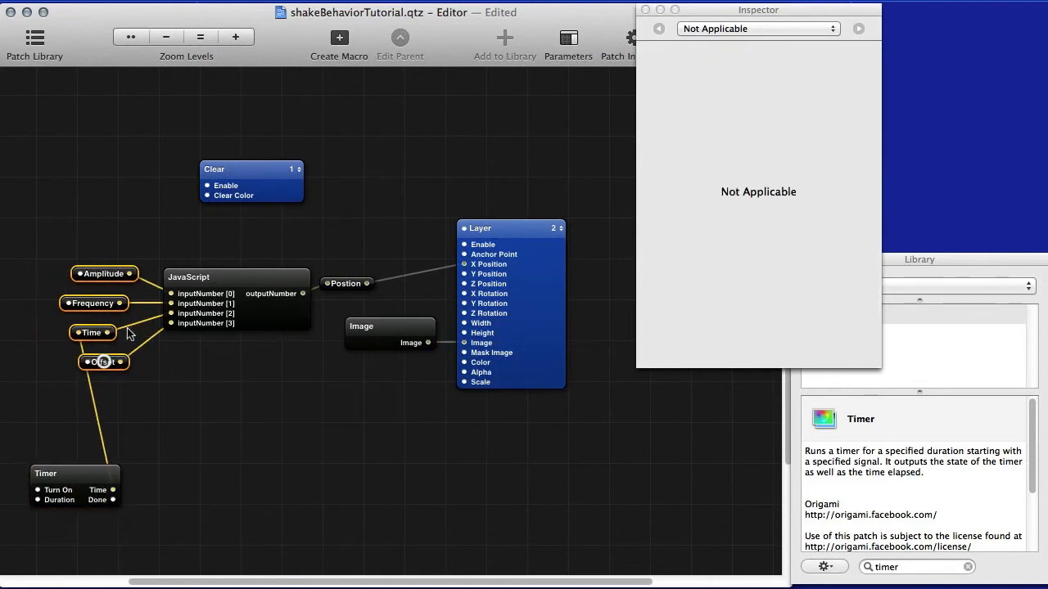
{"action": "left_click", "coordinate": [151, 246]}
{"action": "left_click", "coordinate": [106, 274]}
{"action": "left_click", "coordinate": [101, 305]}
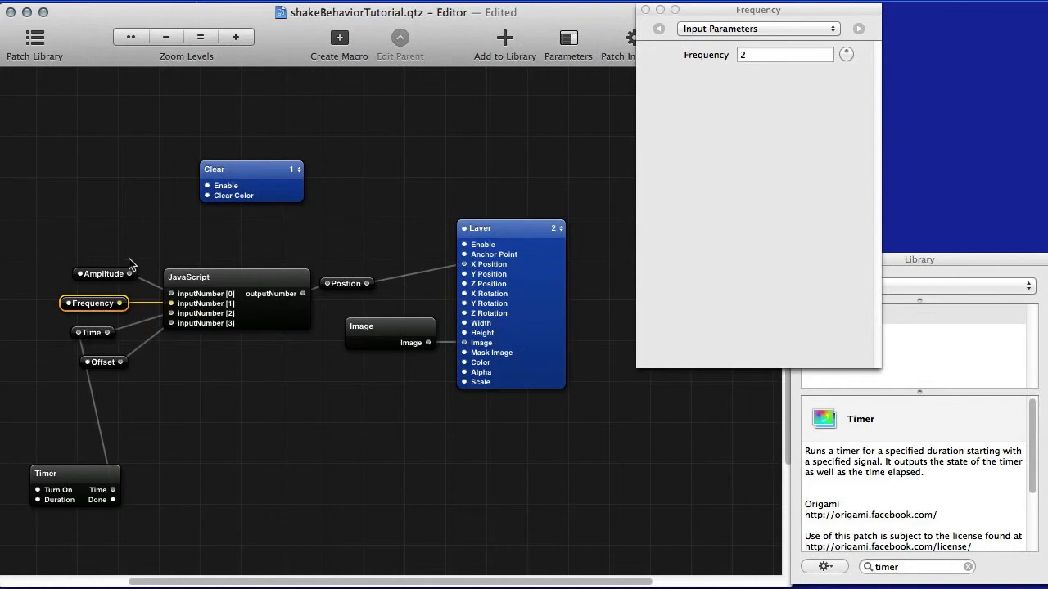
{"action": "left_click_drag", "start_coordinate": [98, 245], "coordinate": [122, 376]}
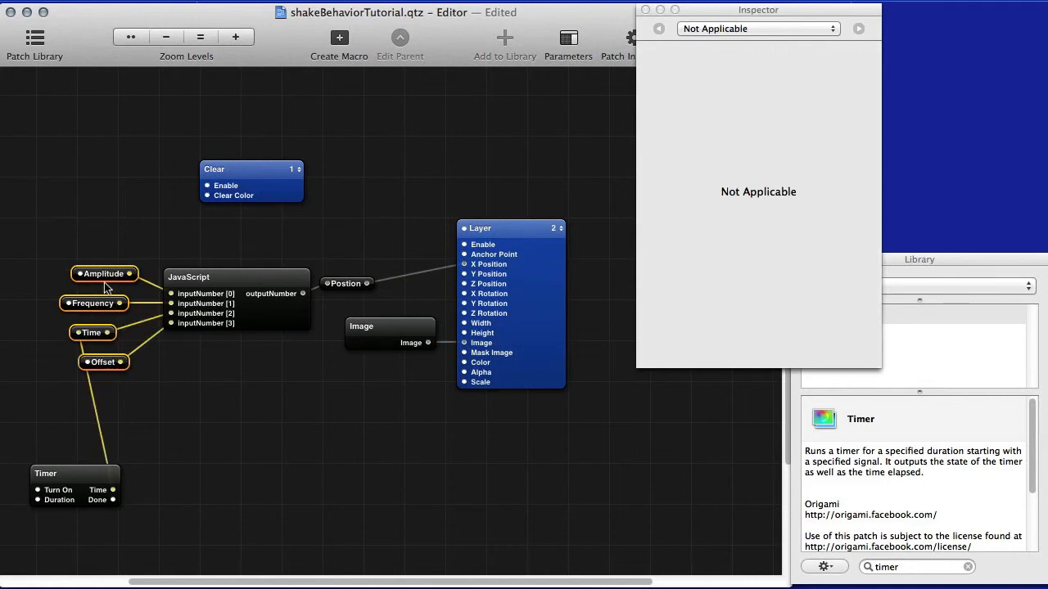
{"action": "left_click", "coordinate": [110, 235]}
Step: Insert a new input splitter, place it above and left of the Amplitude splitter, and name it Number of Shakes
{"action": "key", "text": "super+Return"}
{"action": "type", "text": "input"}
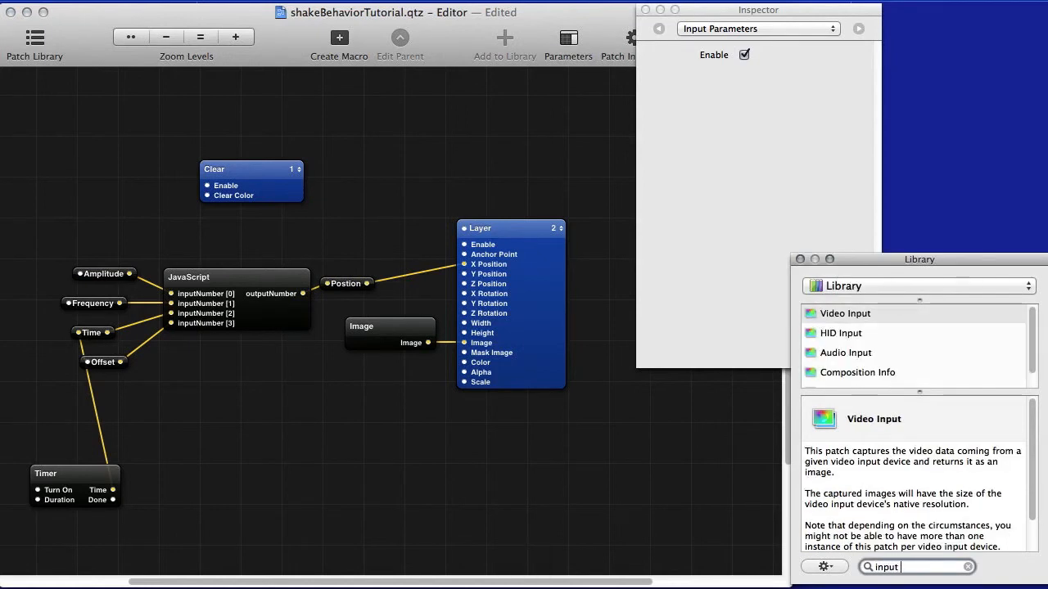
{"action": "type", "text": " s"}
{"action": "key", "text": "Return"}
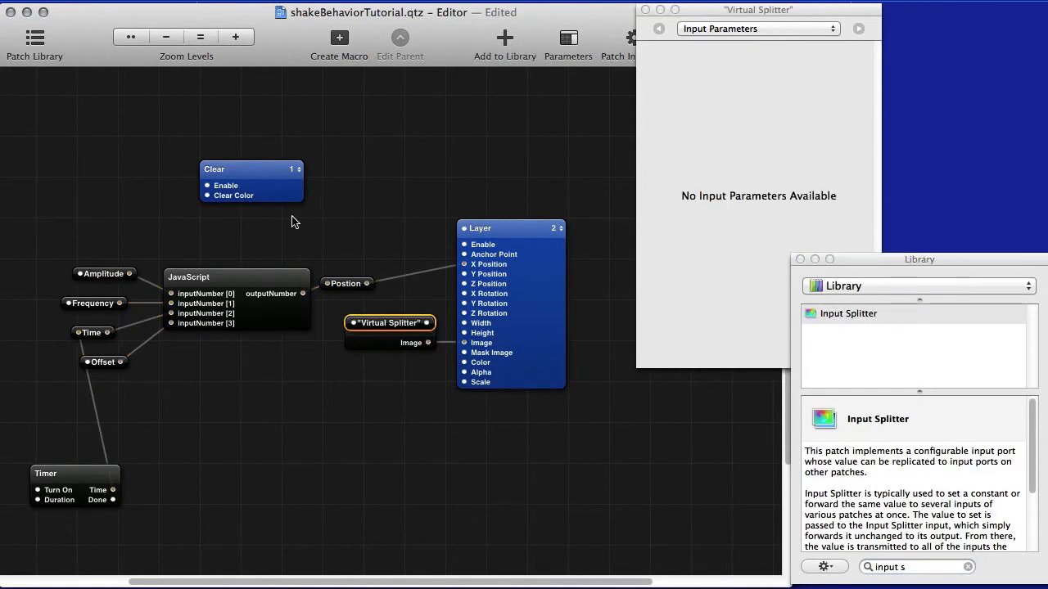
{"action": "left_click_drag", "start_coordinate": [407, 331], "coordinate": [63, 188]}
{"action": "double_click", "coordinate": [60, 191]}
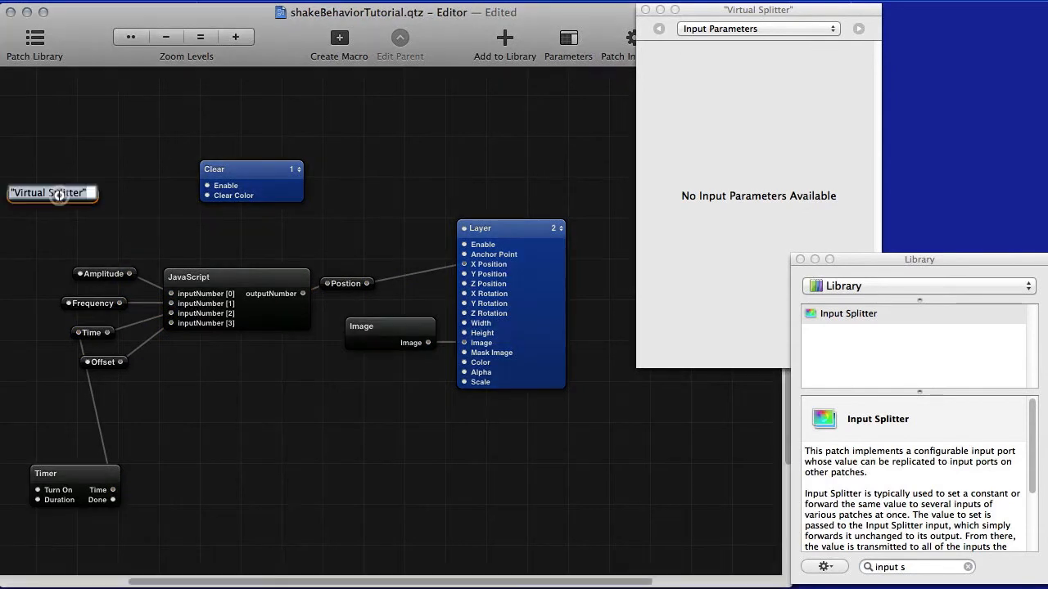
{"action": "type", "text": "Sha"}
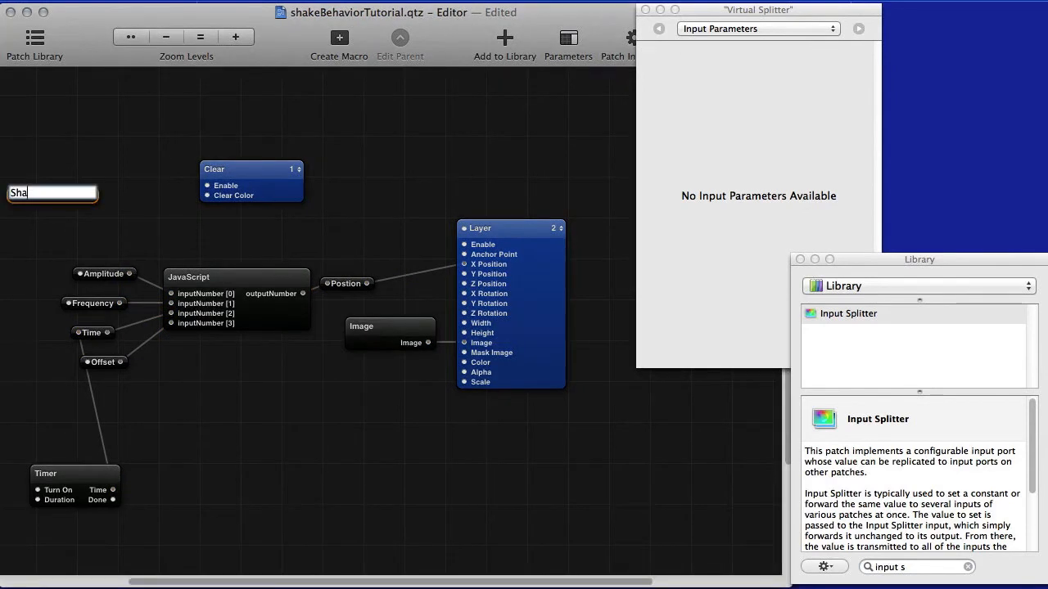
{"action": "key", "text": "BackSpace"}
{"action": "type", "text": "Nu"}
{"action": "key", "text": "Return"}
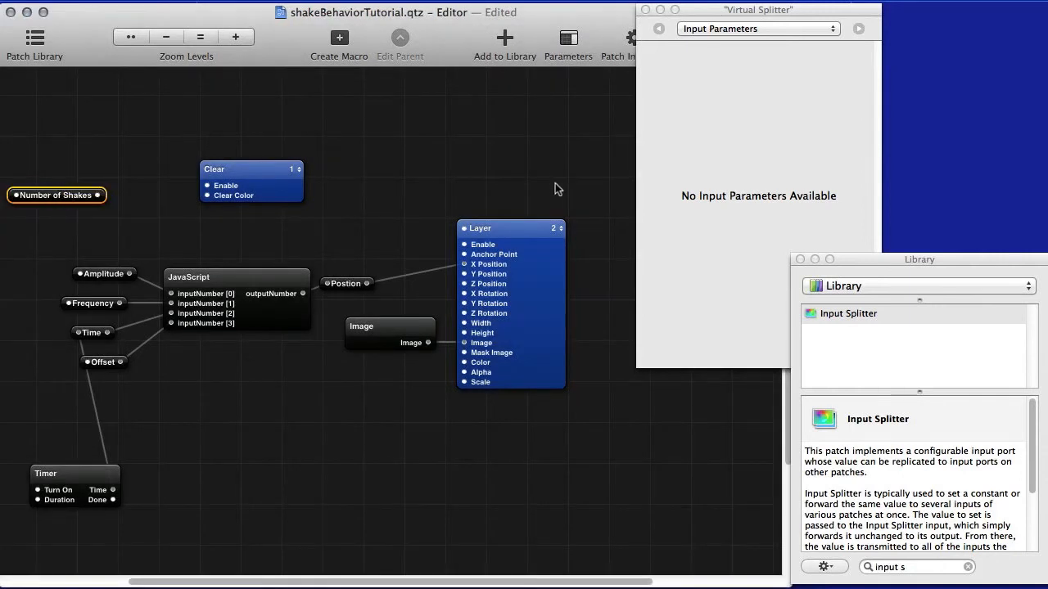
Step: Set the type of the Number of Shakes splitter to Number
{"action": "key", "text": "super+2"}
{"action": "left_click", "coordinate": [769, 76]}
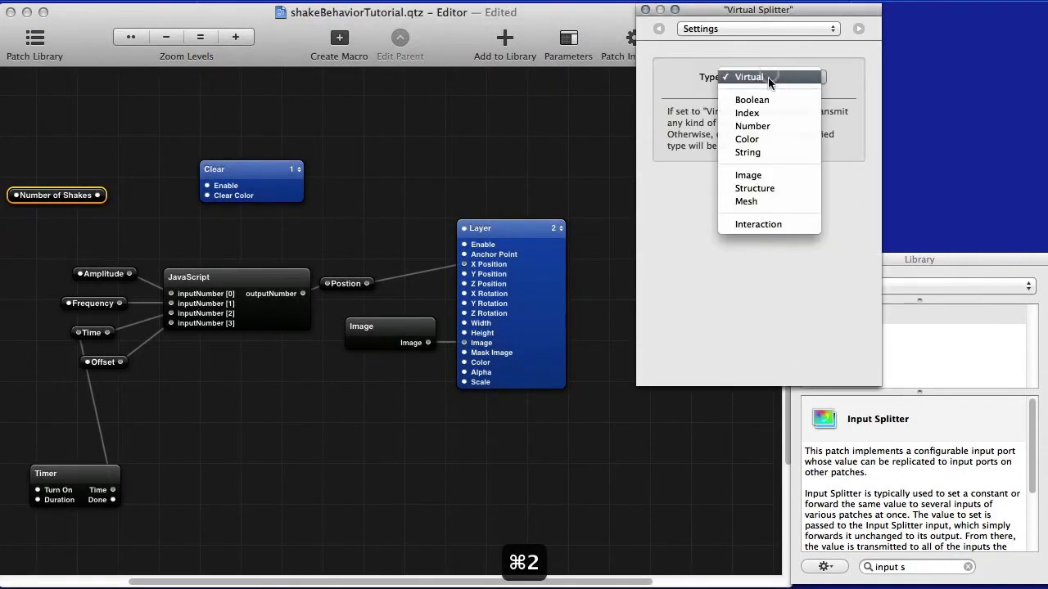
{"action": "left_click", "coordinate": [765, 126]}
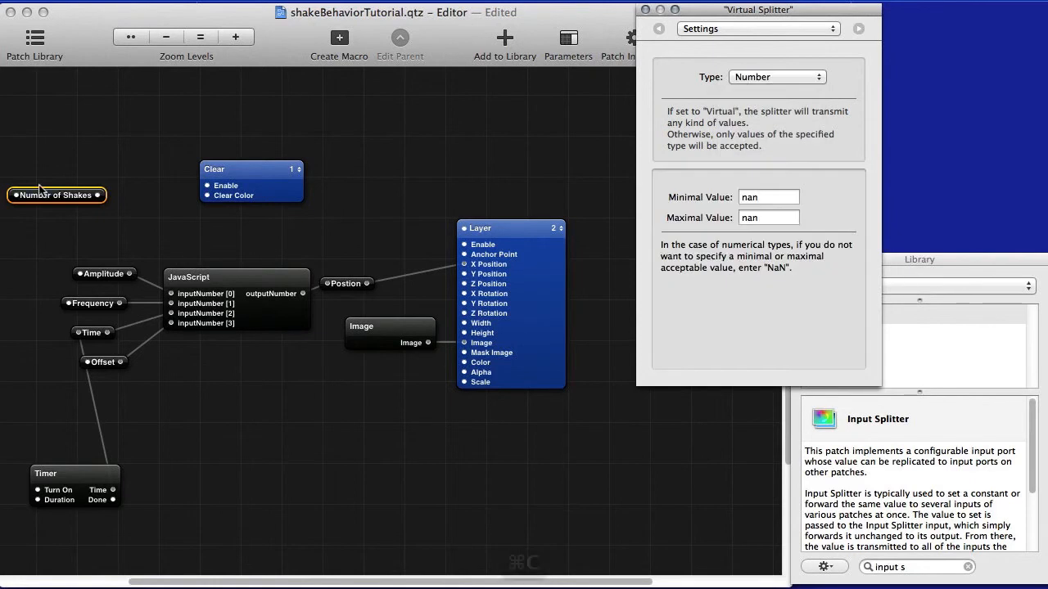
Step: Duplicate the Number of Shakes splitter just below the original and rename the copy Duration
{"action": "key", "text": "super+v"}
{"action": "double_click", "coordinate": [54, 213]}
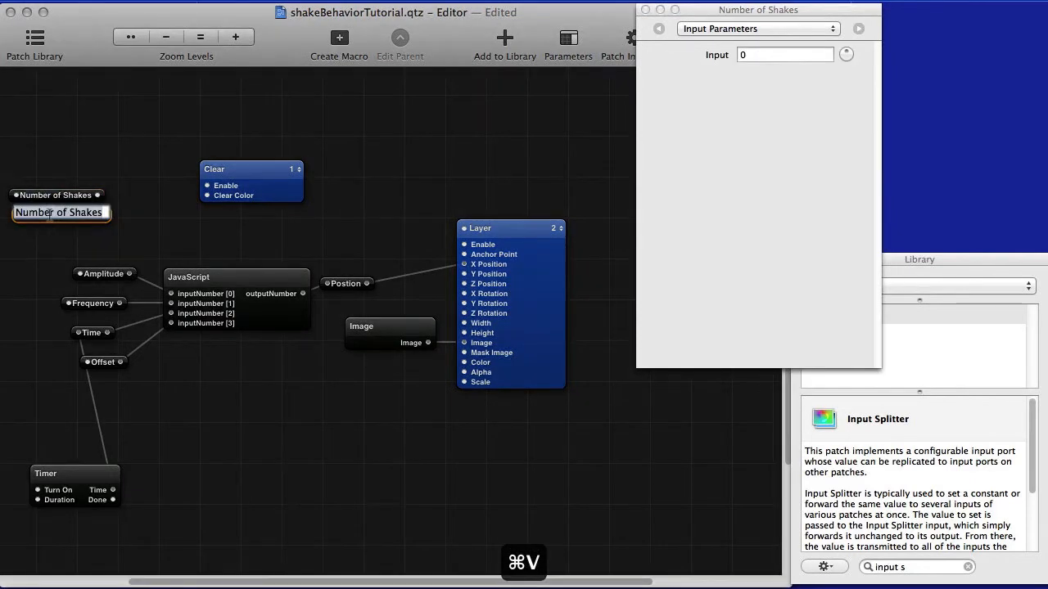
{"action": "type", "text": "Duration"}
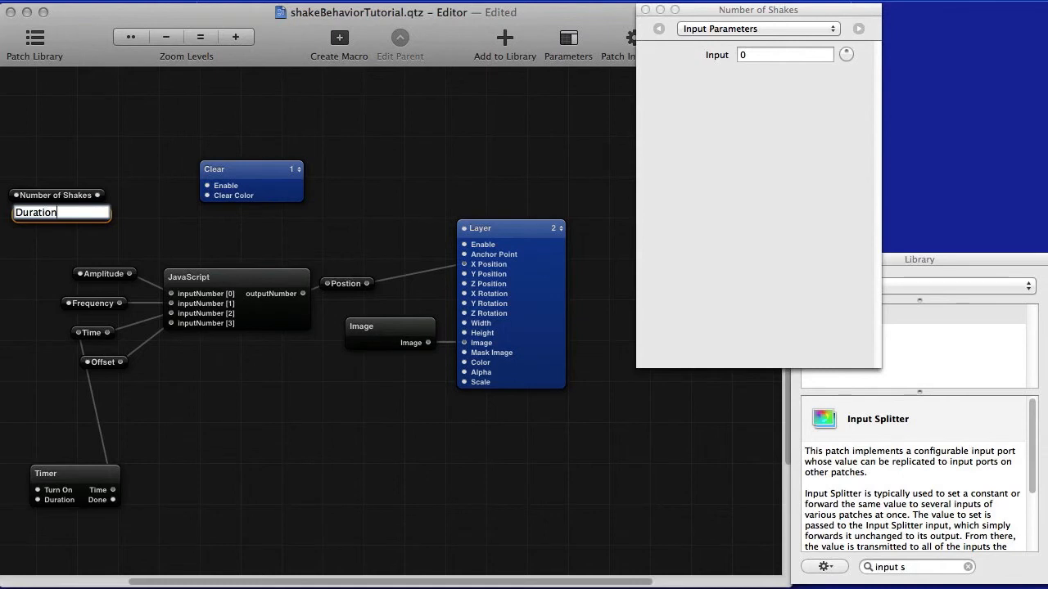
{"action": "key", "text": "Return"}
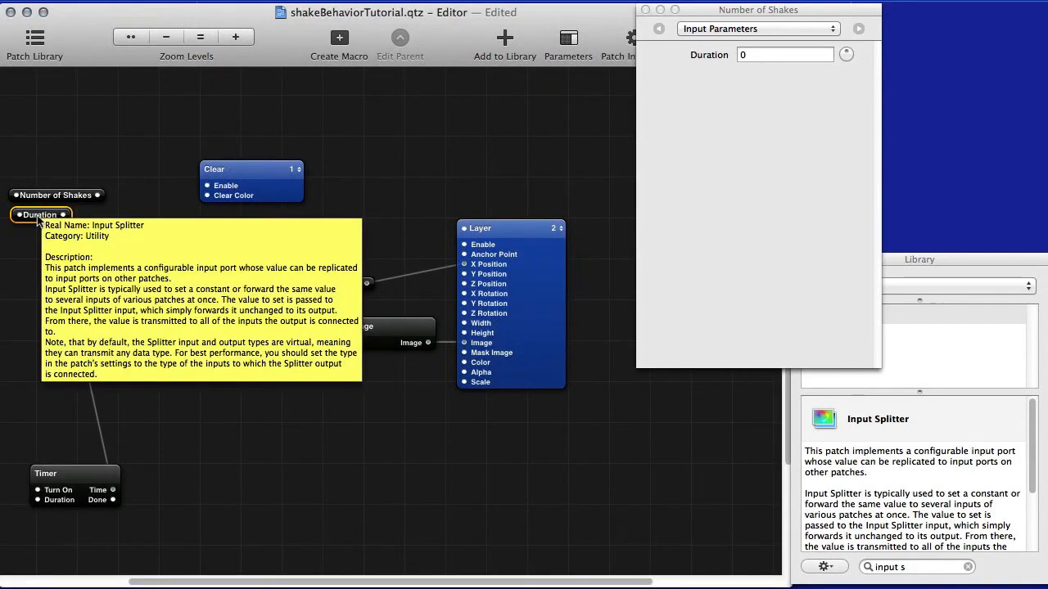
Step: Connect the Duration splitter to the Timer's Duration input and move the Timer up closer to the Offset splitter
{"action": "left_click", "coordinate": [41, 197]}
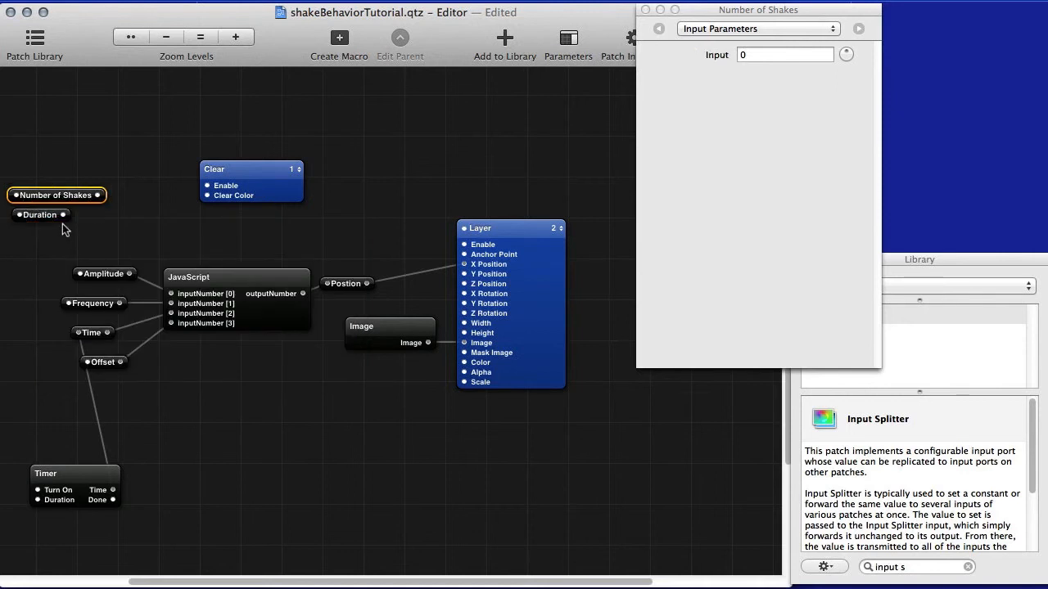
{"action": "left_click_drag", "start_coordinate": [62, 215], "coordinate": [72, 406]}
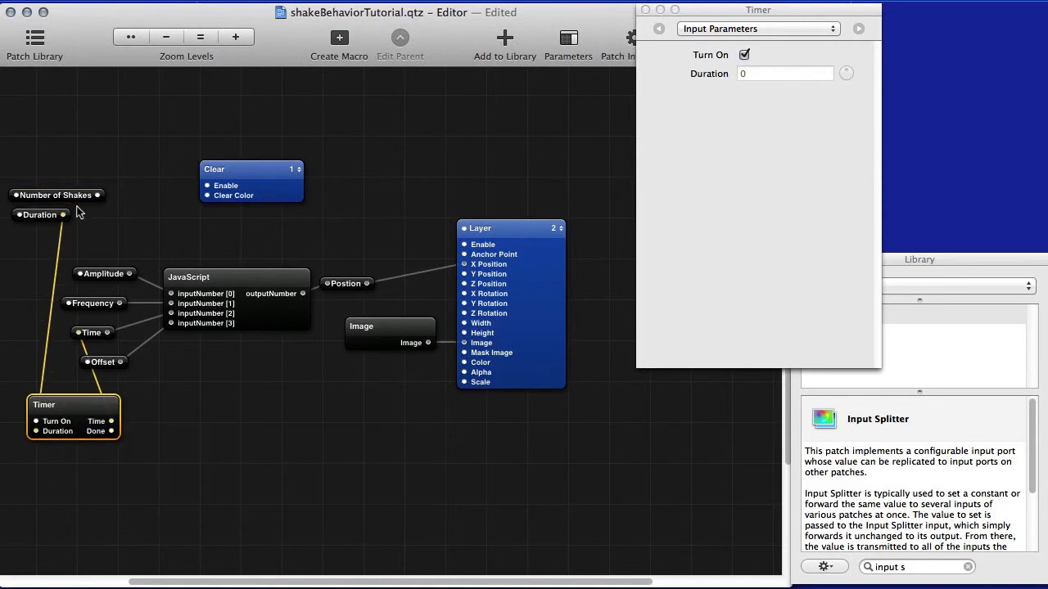
Step: Insert a Math patch from the patch library
{"action": "key", "text": "cmd+Return"}
{"action": "type", "text": "math"}
{"action": "key", "text": "Return"}
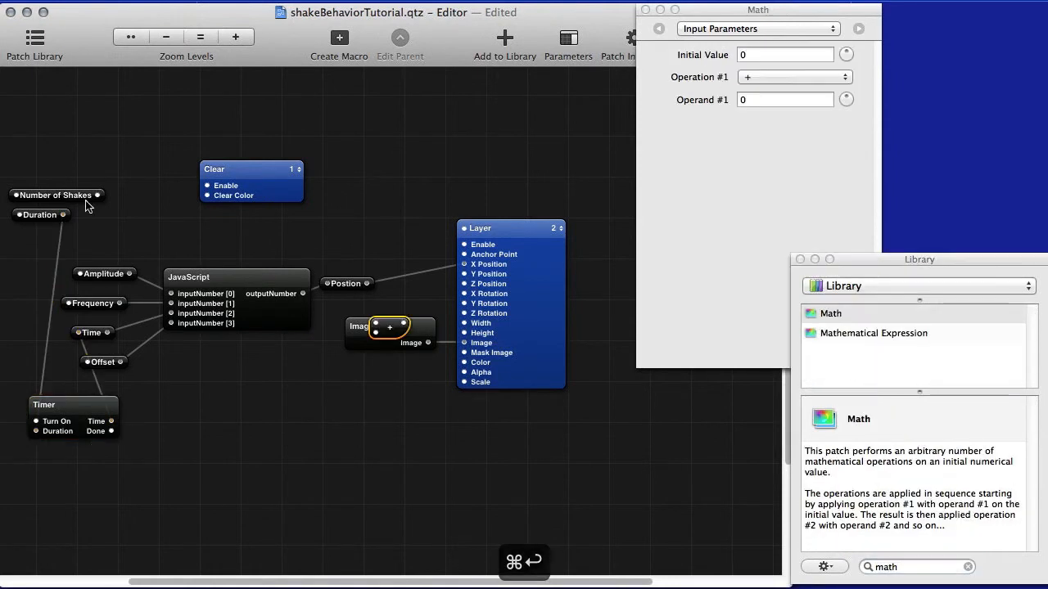
Step: Place the Math patch beside the Number of Shakes and Duration splitters and set its operation to division
{"action": "left_click_drag", "start_coordinate": [386, 328], "coordinate": [158, 232]}
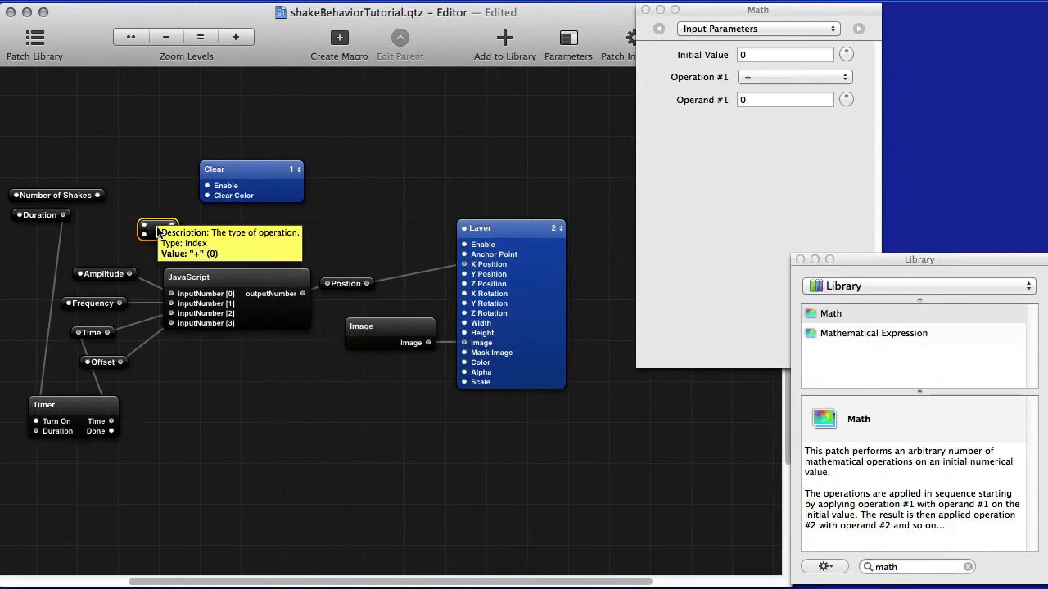
{"action": "left_click", "coordinate": [158, 230]}
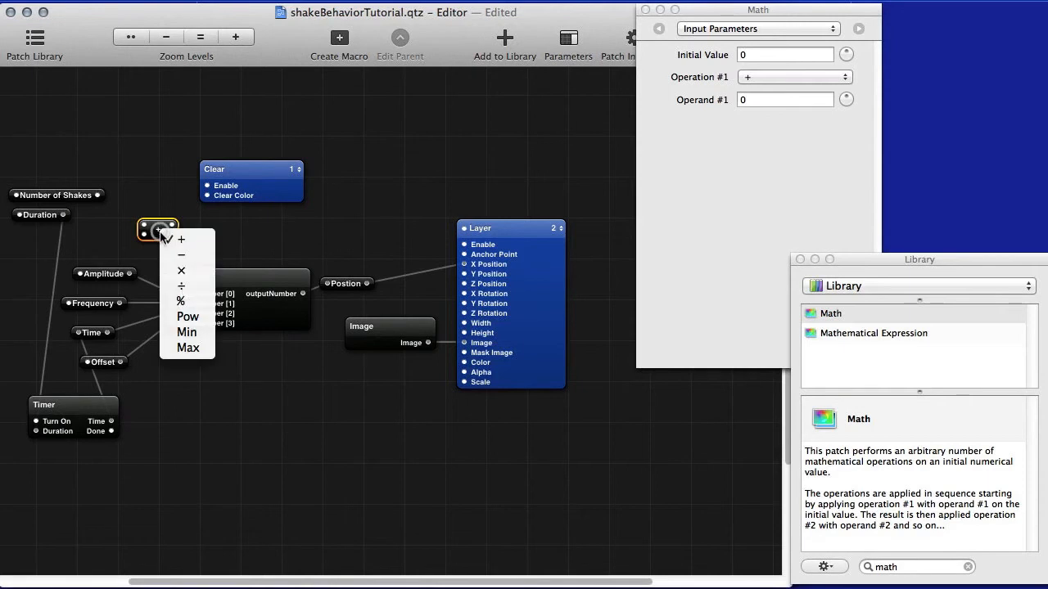
{"action": "left_click", "coordinate": [184, 288]}
Step: Wire the Math patch to divide Number of Shakes by Duration, feed its result into Frequency, and move it closer to the splitters
{"action": "left_click_drag", "start_coordinate": [97, 194], "coordinate": [144, 224]}
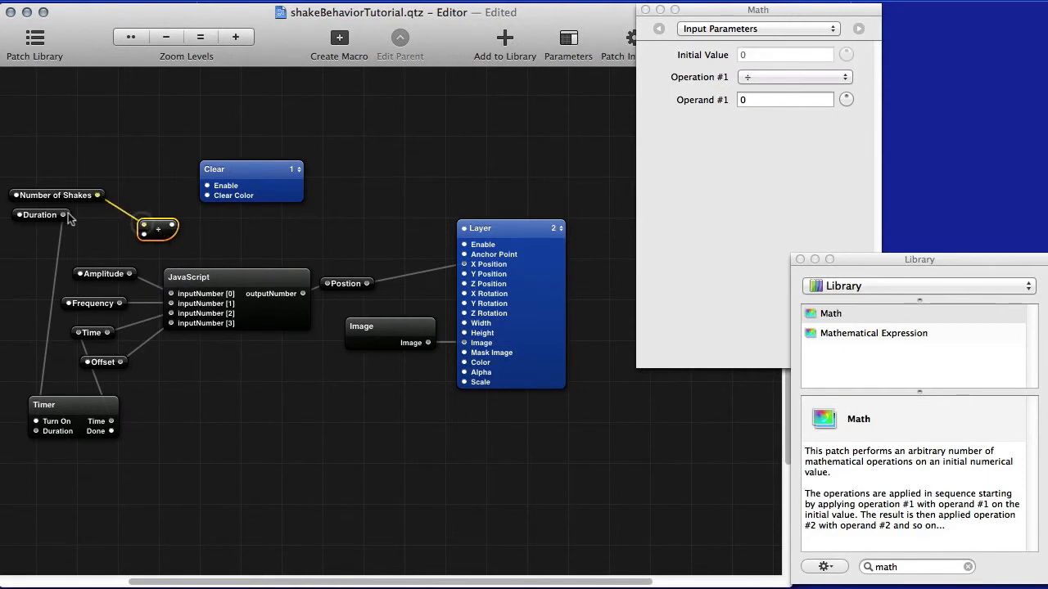
{"action": "left_click_drag", "start_coordinate": [63, 214], "coordinate": [68, 303]}
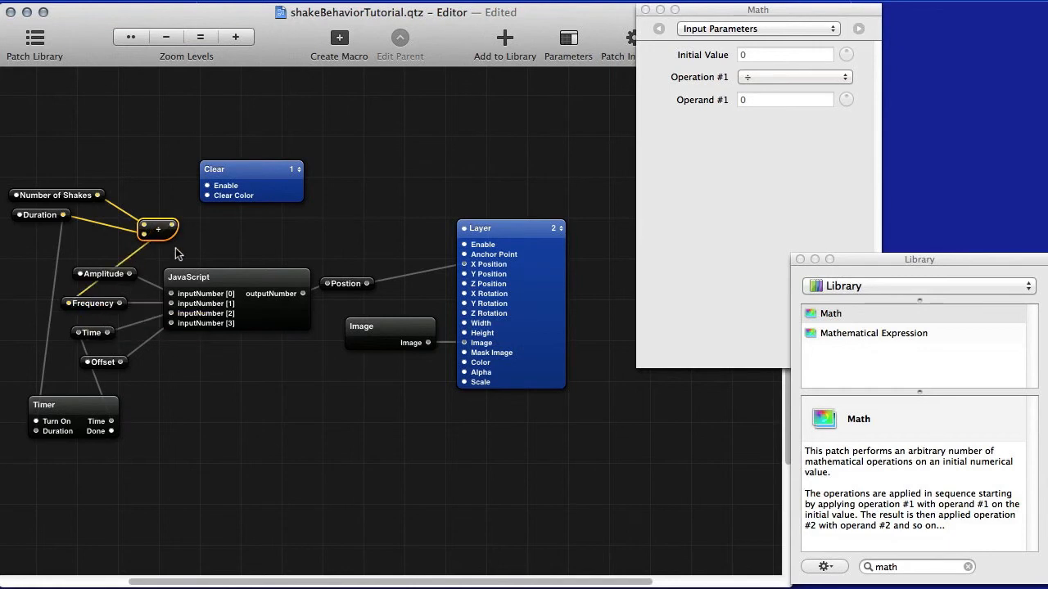
{"action": "left_click_drag", "start_coordinate": [161, 232], "coordinate": [145, 222]}
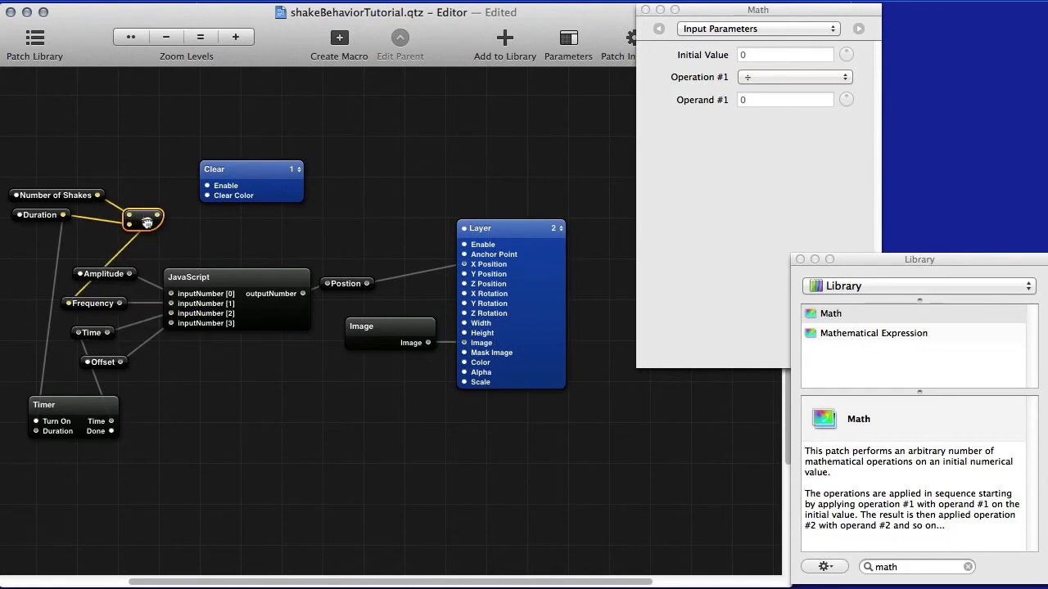
Step: Limit the Duration splitter to a minimal value of 0.05 and tidy the Duration and Math patches' placement
{"action": "left_click", "coordinate": [37, 218]}
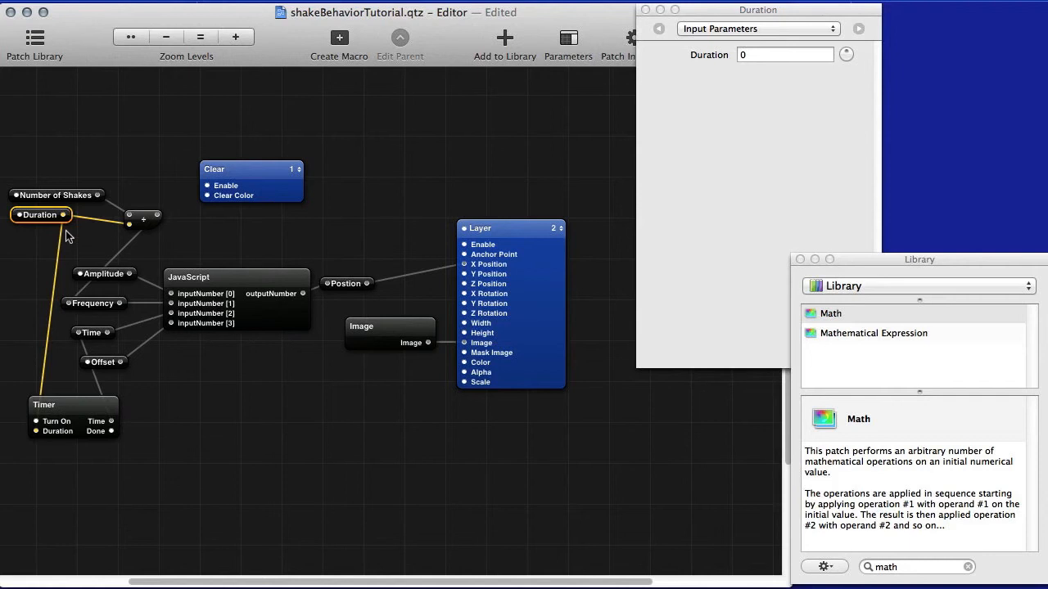
{"action": "left_click_drag", "start_coordinate": [38, 218], "coordinate": [41, 228]}
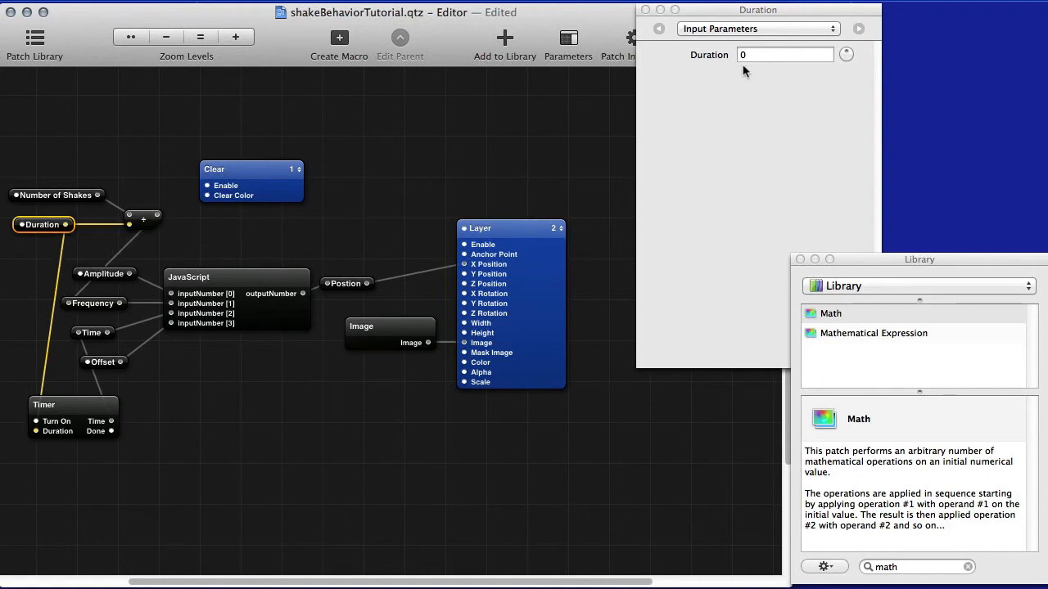
{"action": "key", "text": "super+2"}
{"action": "double_click", "coordinate": [770, 196]}
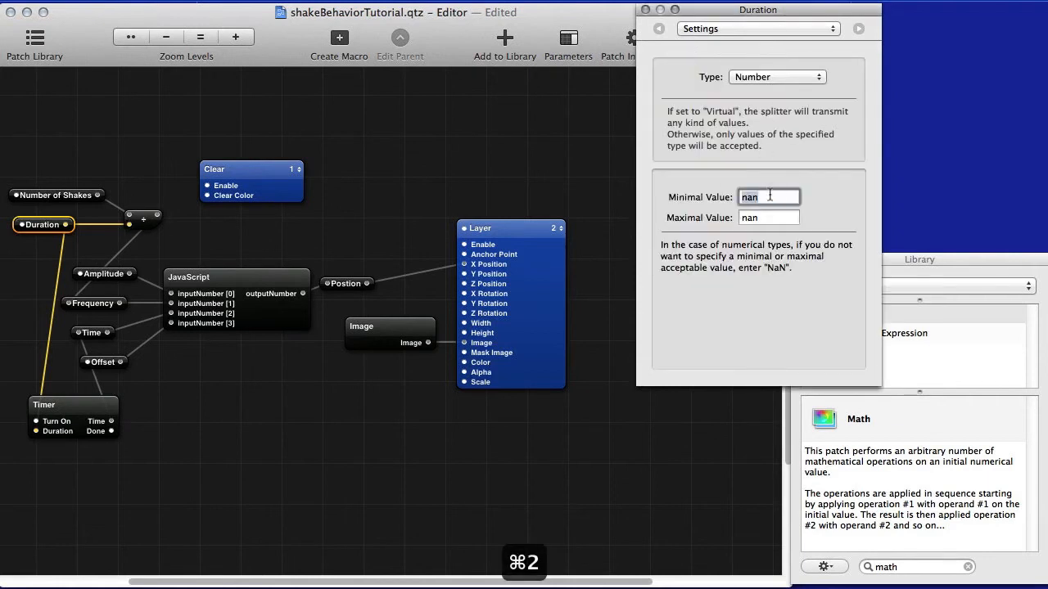
{"action": "type", "text": "0.05"}
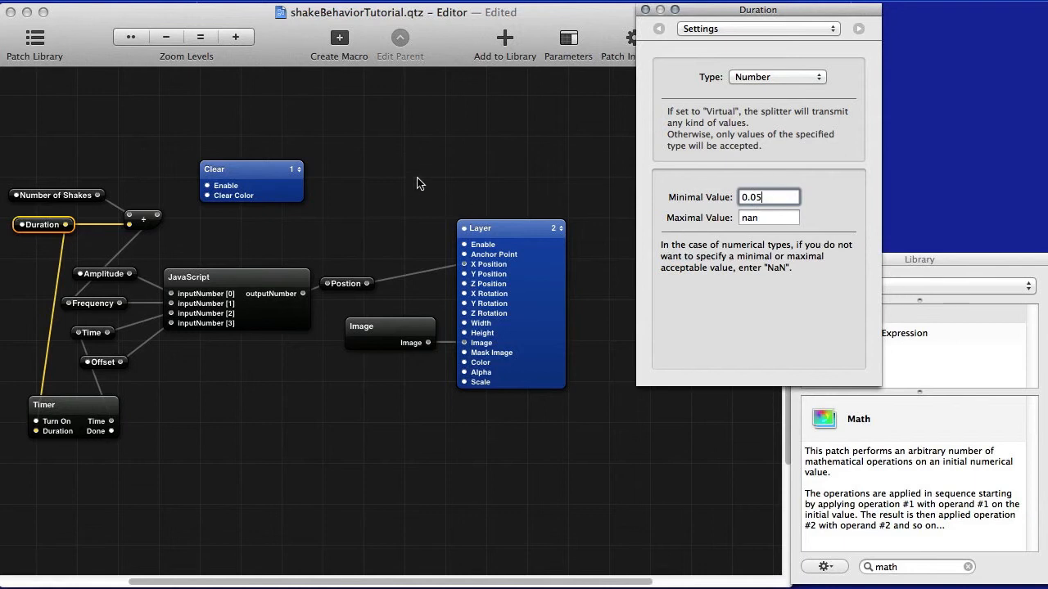
{"action": "key", "text": "Tab"}
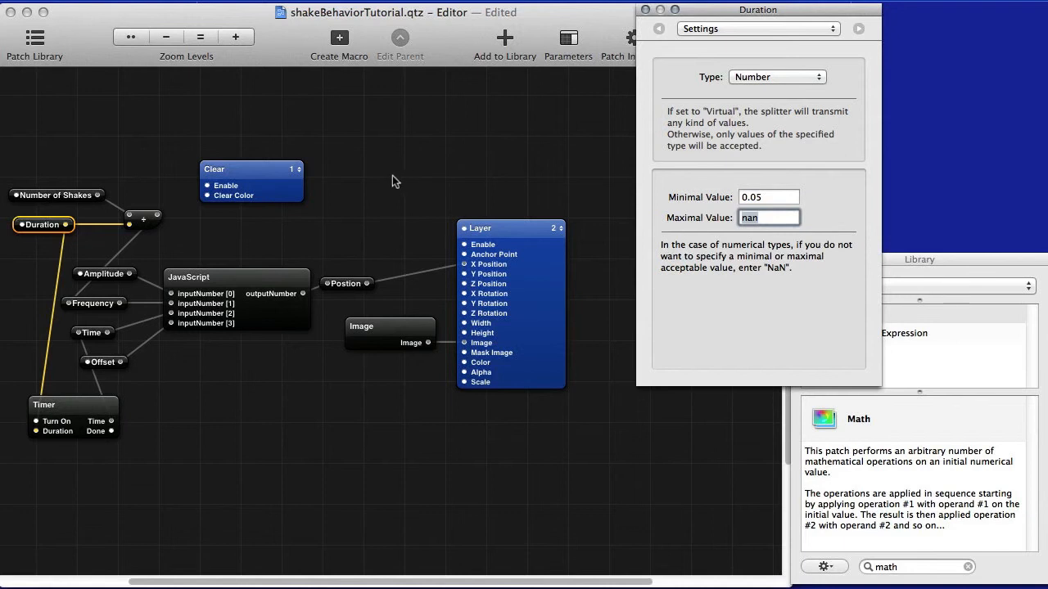
{"action": "double_click", "coordinate": [770, 197]}
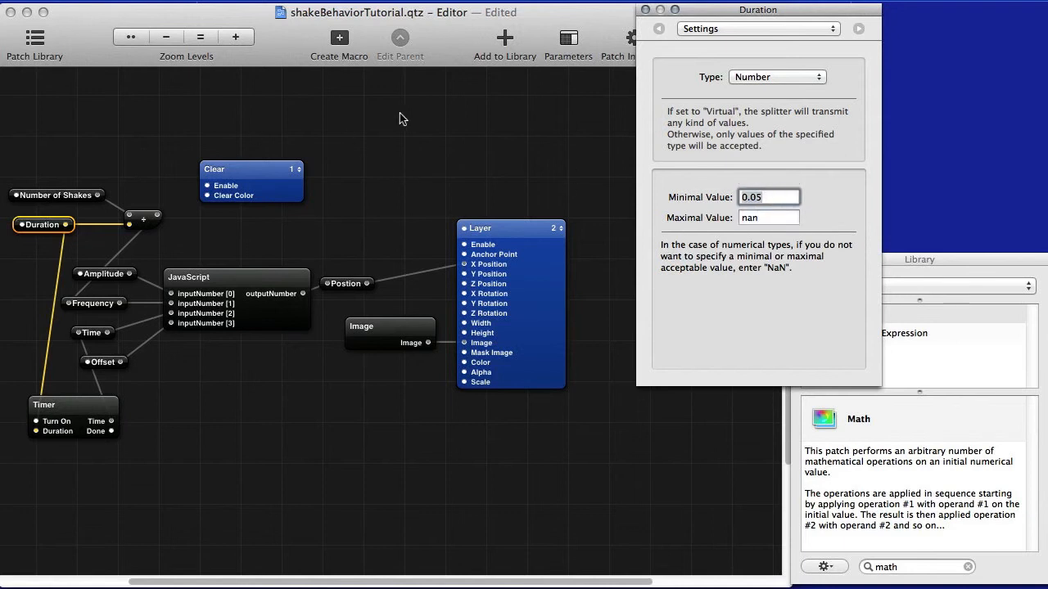
{"action": "left_click", "coordinate": [160, 141]}
{"action": "left_click_drag", "start_coordinate": [143, 226], "coordinate": [125, 226]}
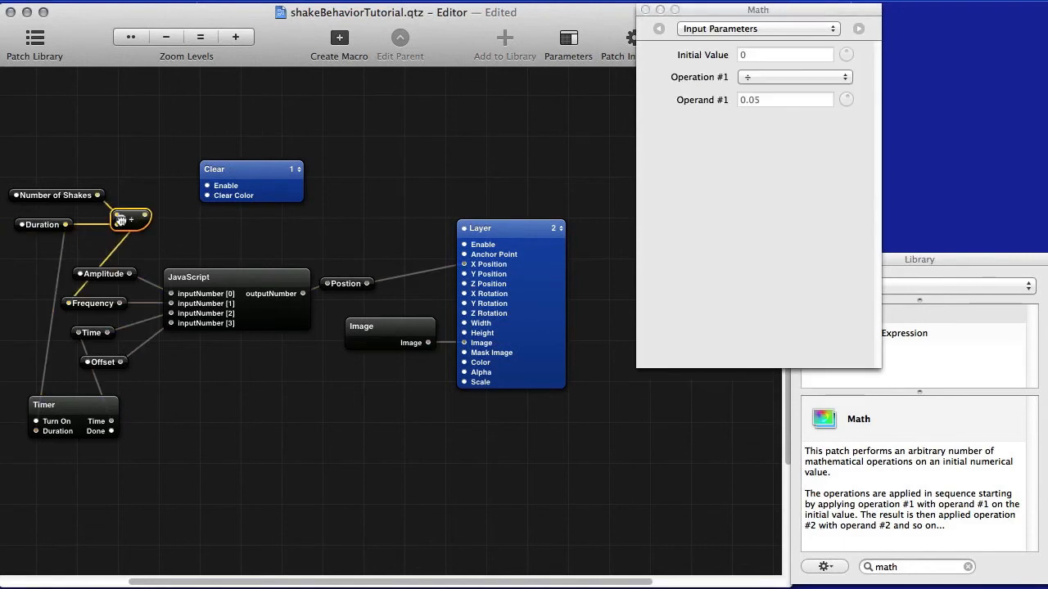
Step: Set the Number of Shakes input to 3 and the Duration input to 1
{"action": "left_click", "coordinate": [73, 196]}
{"action": "left_click", "coordinate": [763, 55]}
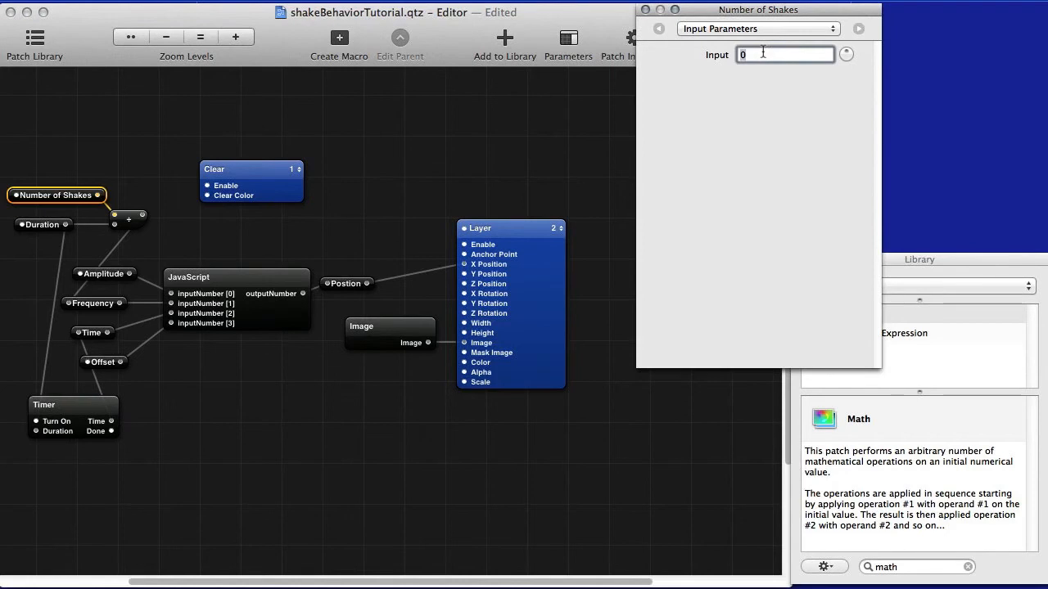
{"action": "left_click", "coordinate": [36, 226]}
{"action": "left_click", "coordinate": [775, 54]}
{"action": "type", "text": "1"}
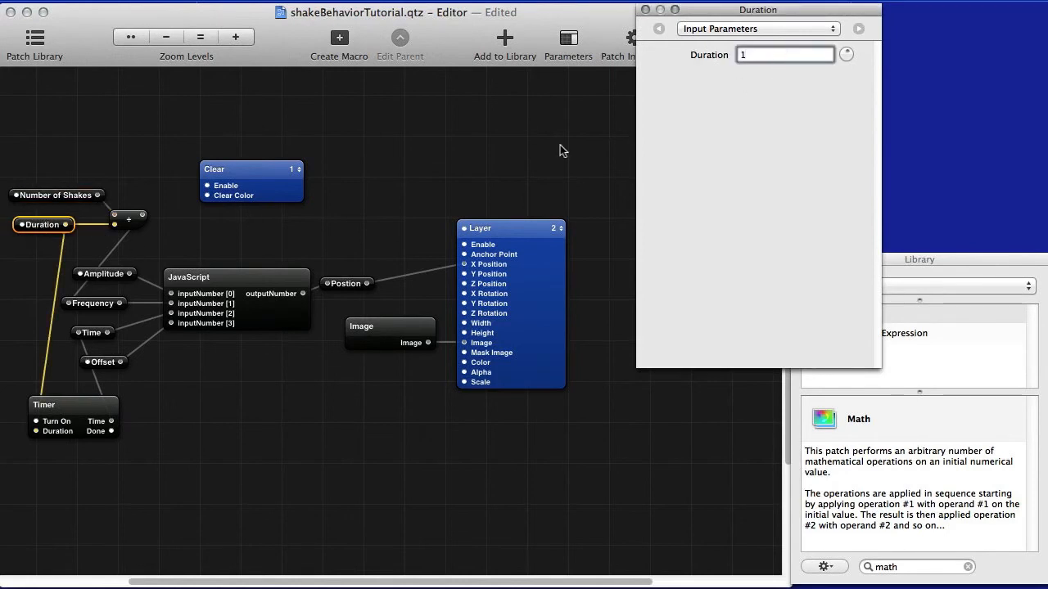
Step: Preview the shake in the viewer by turning on the Timer, keeping the inspector clear of the rendering
{"action": "left_click", "coordinate": [88, 412]}
{"action": "key", "text": "super+shift+v"}
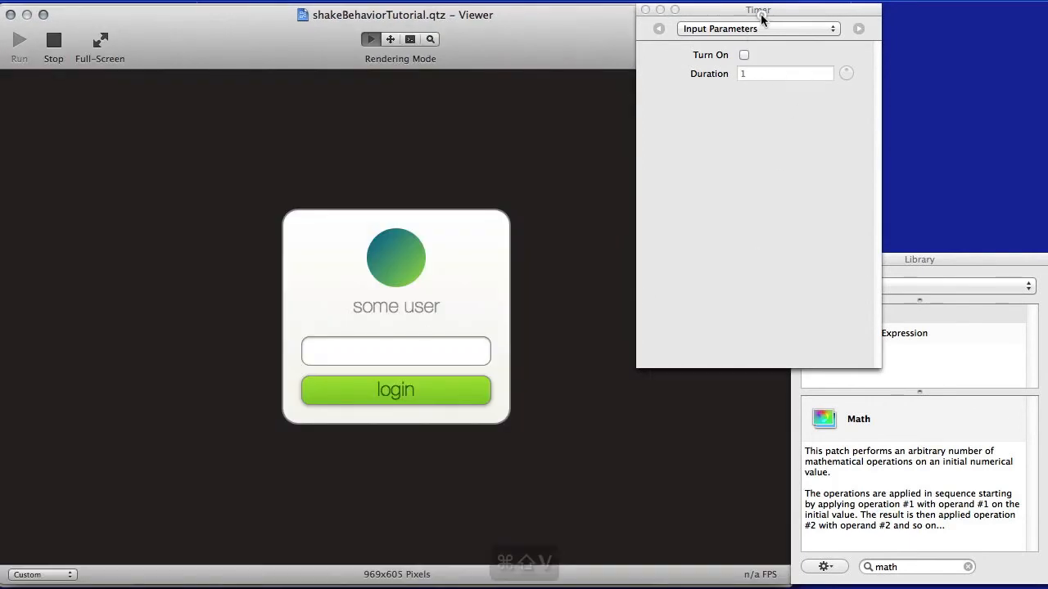
{"action": "left_click_drag", "start_coordinate": [746, 9], "coordinate": [907, 14]}
{"action": "left_click", "coordinate": [904, 61]}
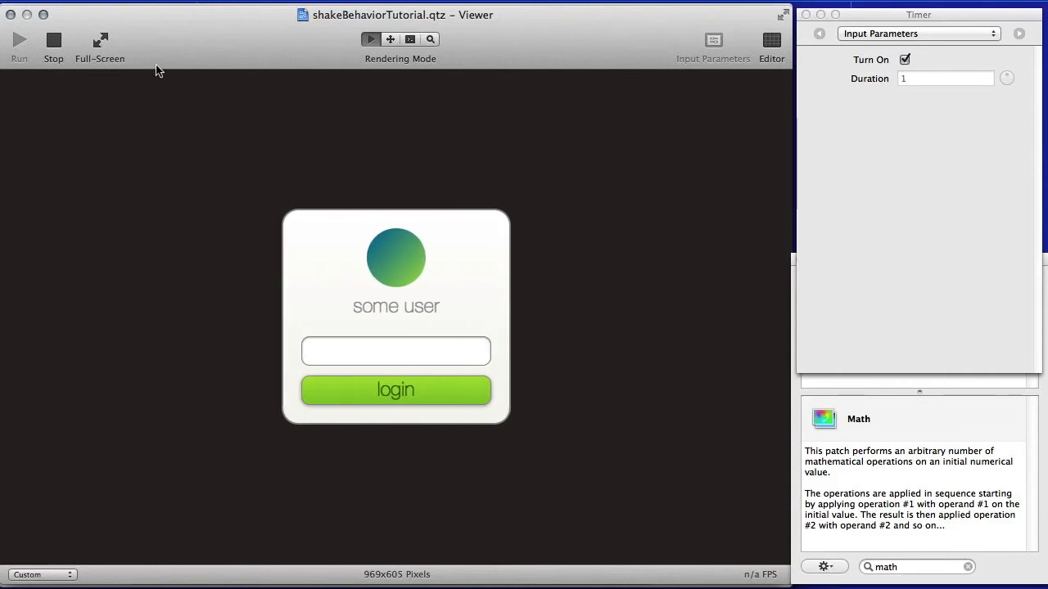
Step: Set the Number of Shakes input to 1 and the Duration input to 3
{"action": "key", "text": "super+shift+e"}
{"action": "left_click", "coordinate": [47, 196]}
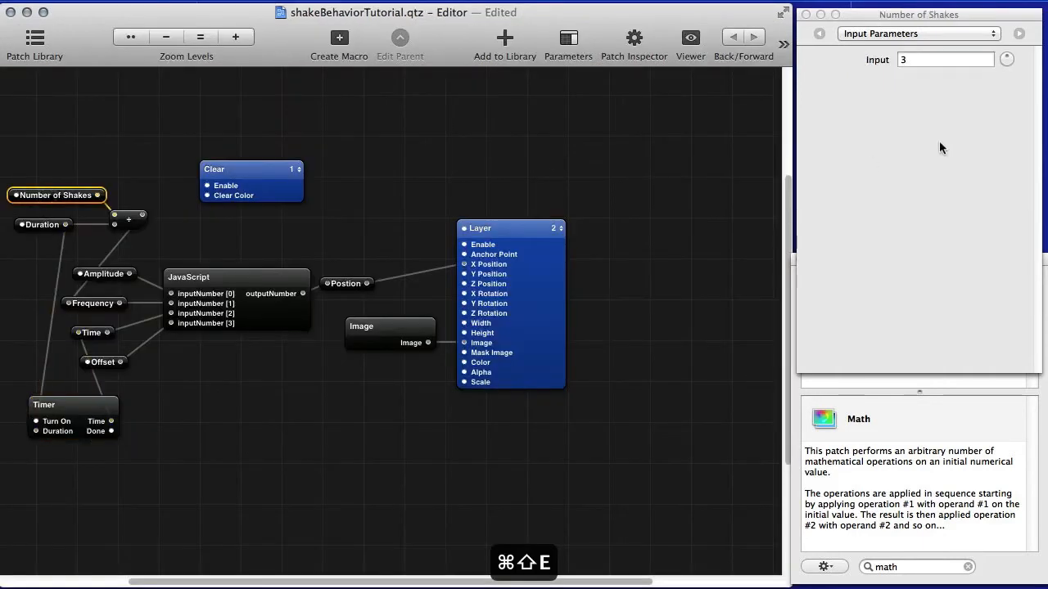
{"action": "double_click", "coordinate": [924, 63]}
{"action": "type", "text": "1"}
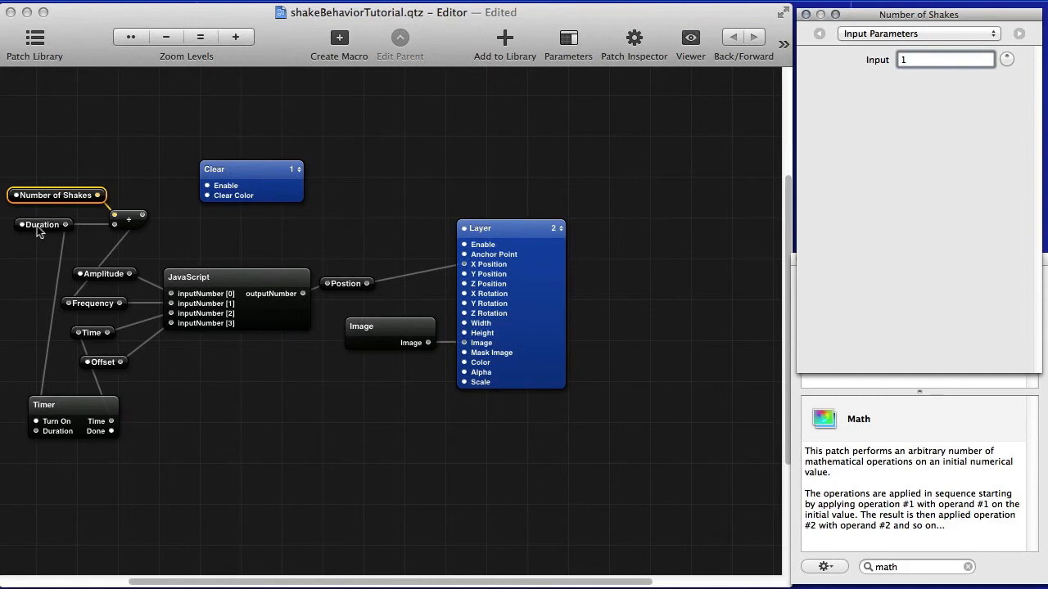
{"action": "left_click", "coordinate": [35, 230]}
{"action": "double_click", "coordinate": [905, 60]}
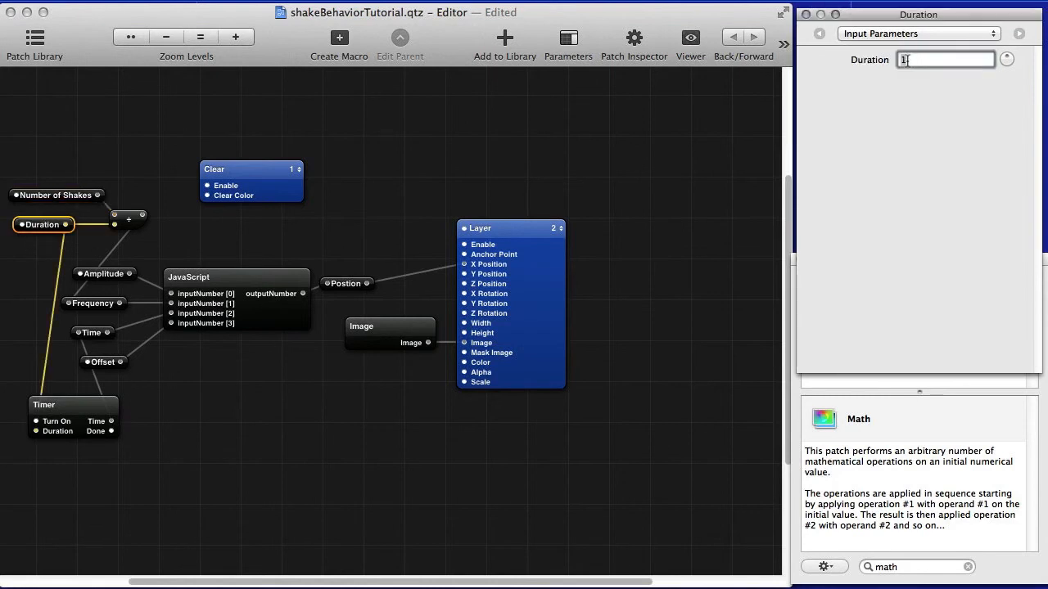
Step: Switch the Timer off and on again to test the slower shake in the viewer
{"action": "key", "text": "super+shift+v"}
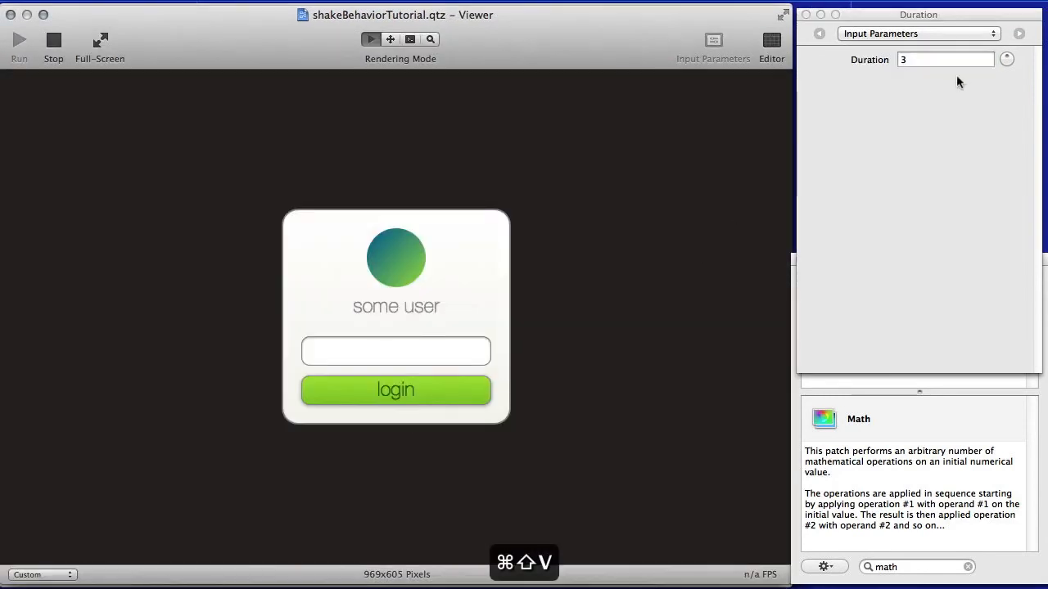
{"action": "key", "text": "super+shift+e"}
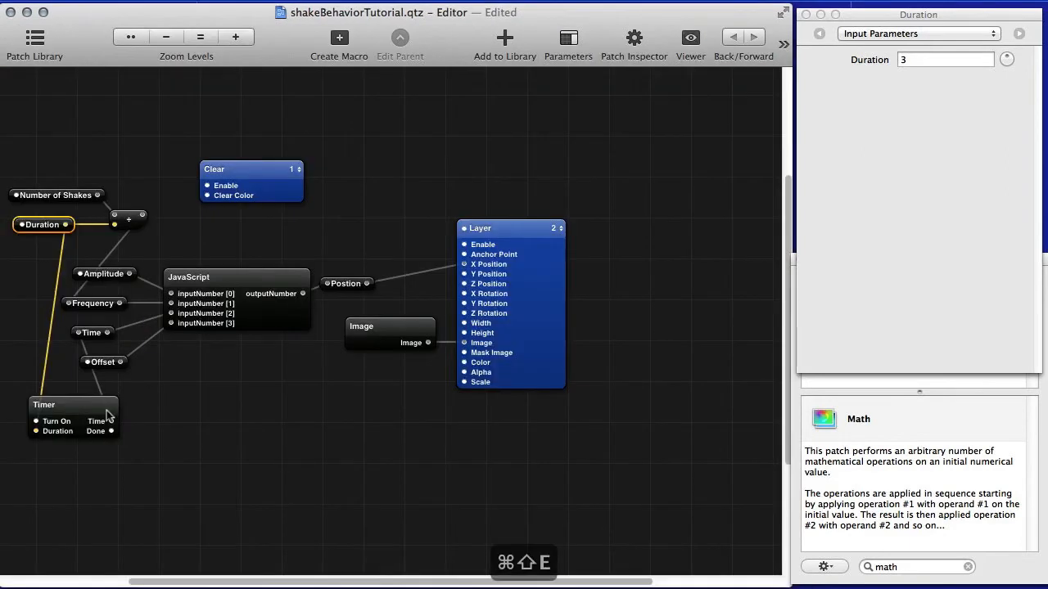
{"action": "left_click", "coordinate": [90, 415]}
{"action": "key", "text": "super+shift+v"}
{"action": "left_click", "coordinate": [904, 60]}
{"action": "left_click", "coordinate": [904, 60]}
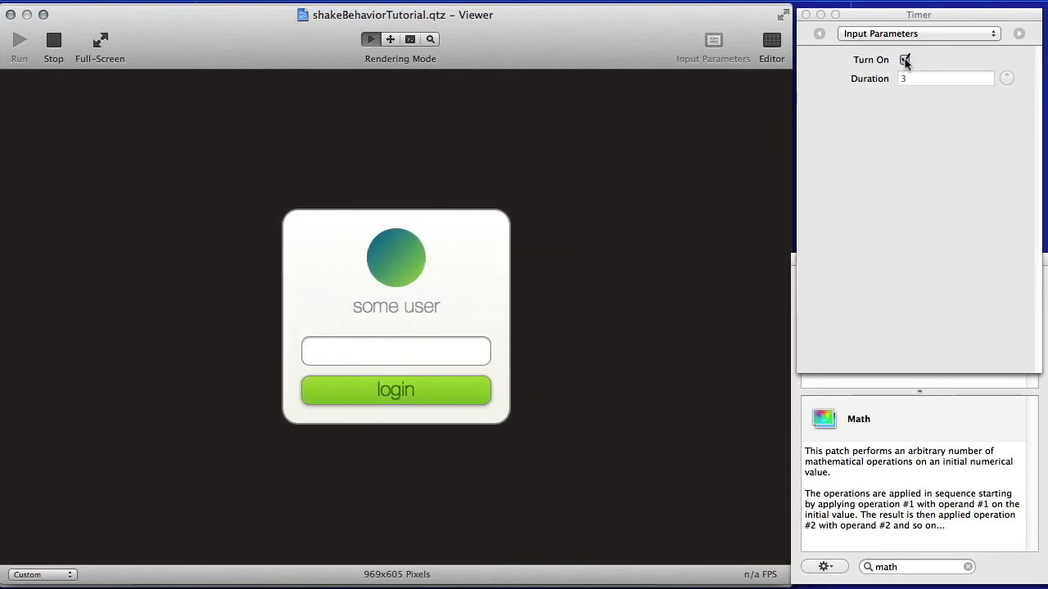
Step: Move the splitters, Math, Timer and JavaScript patches together down the canvas, below the Clear patch
{"action": "key", "text": "super+shift+e"}
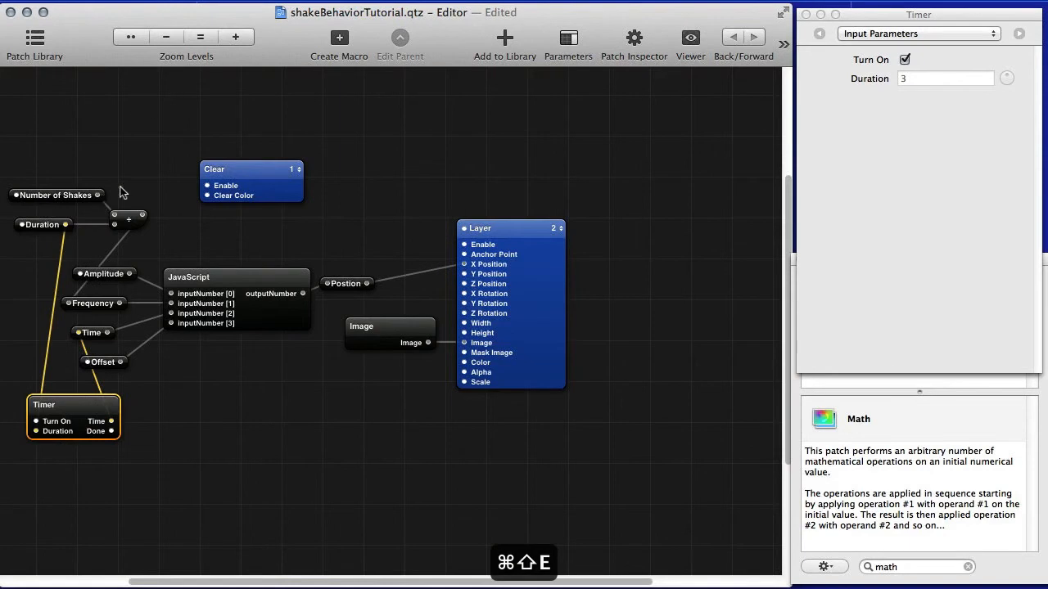
{"action": "left_click", "coordinate": [211, 228]}
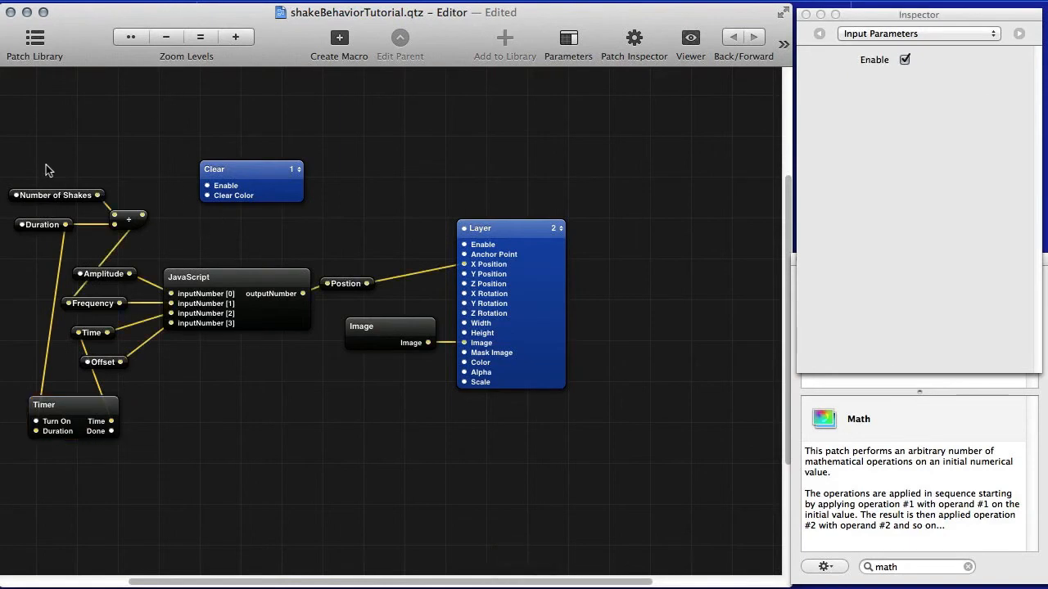
{"action": "left_click", "coordinate": [46, 195]}
{"action": "left_click", "coordinate": [45, 227]}
{"action": "left_click_drag", "start_coordinate": [52, 172], "coordinate": [146, 447]}
{"action": "left_click", "coordinate": [178, 228]}
{"action": "left_click_drag", "start_coordinate": [65, 176], "coordinate": [168, 452]}
{"action": "left_click_drag", "start_coordinate": [206, 278], "coordinate": [230, 366]}
Step: Shift the Image and Layer patches further right and place the Position splitter beside the JavaScript output
{"action": "left_click_drag", "start_coordinate": [406, 234], "coordinate": [540, 414]}
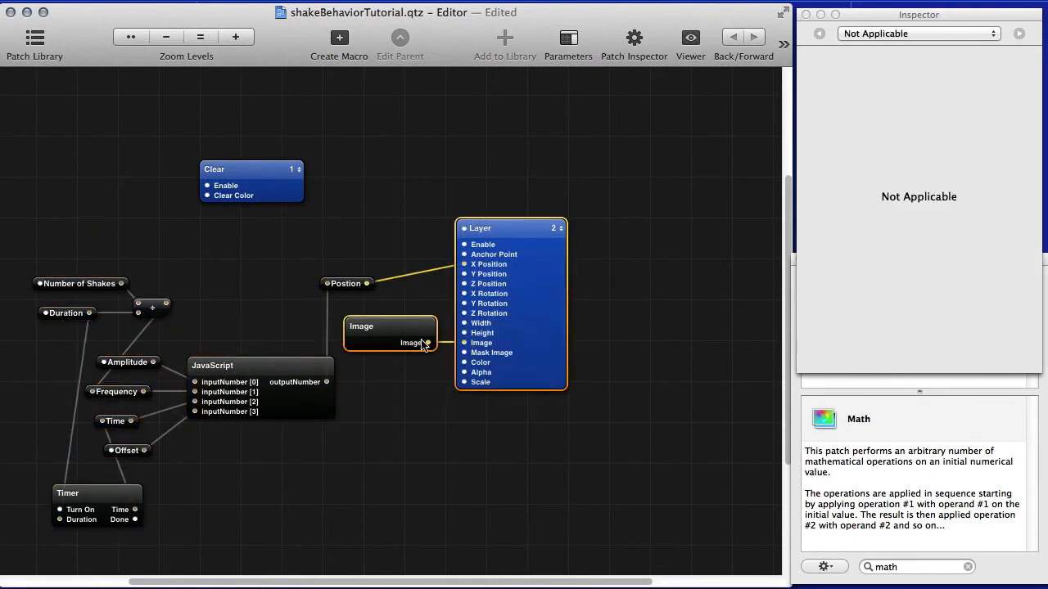
{"action": "left_click_drag", "start_coordinate": [423, 341], "coordinate": [559, 341]}
{"action": "left_click_drag", "start_coordinate": [353, 287], "coordinate": [397, 395]}
{"action": "left_click", "coordinate": [374, 320]}
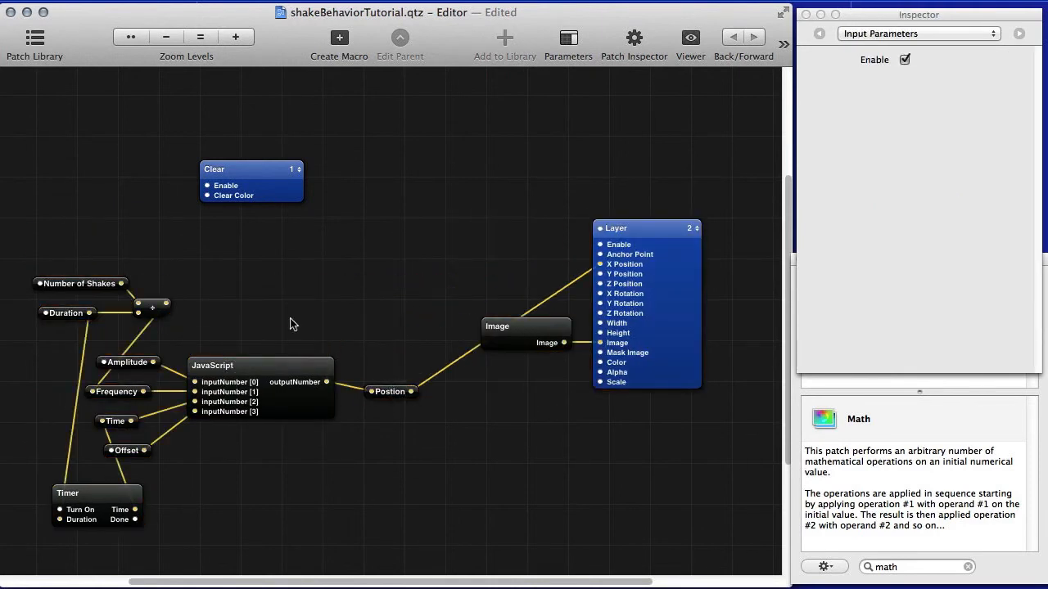
Step: Add all the shake logic patches, from Number of Shakes through the Position splitter, to the library as a macro named Shaking Behavior
{"action": "left_click_drag", "start_coordinate": [63, 254], "coordinate": [415, 533]}
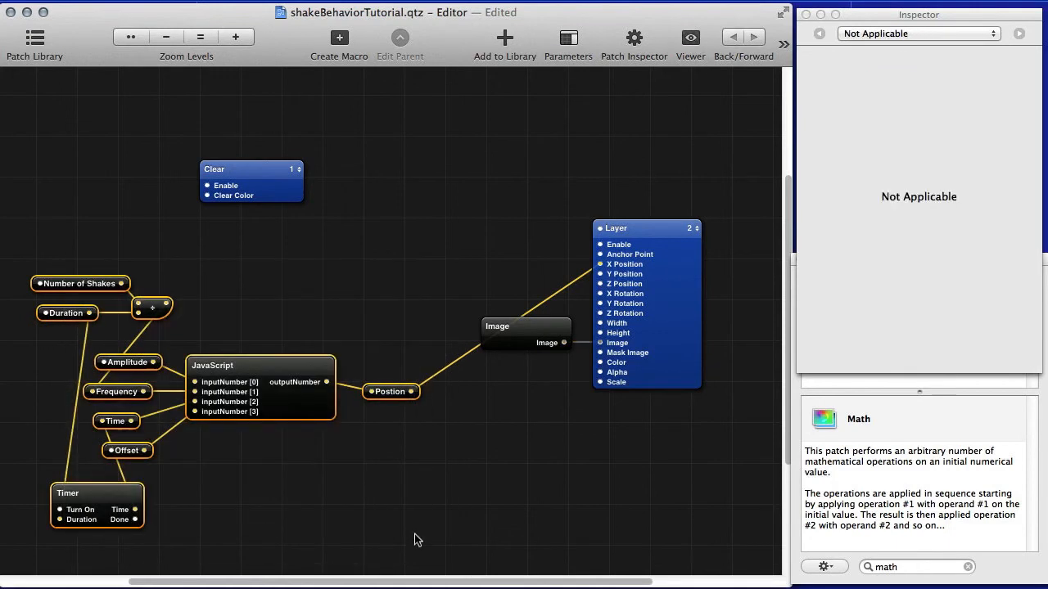
{"action": "left_click", "coordinate": [505, 43]}
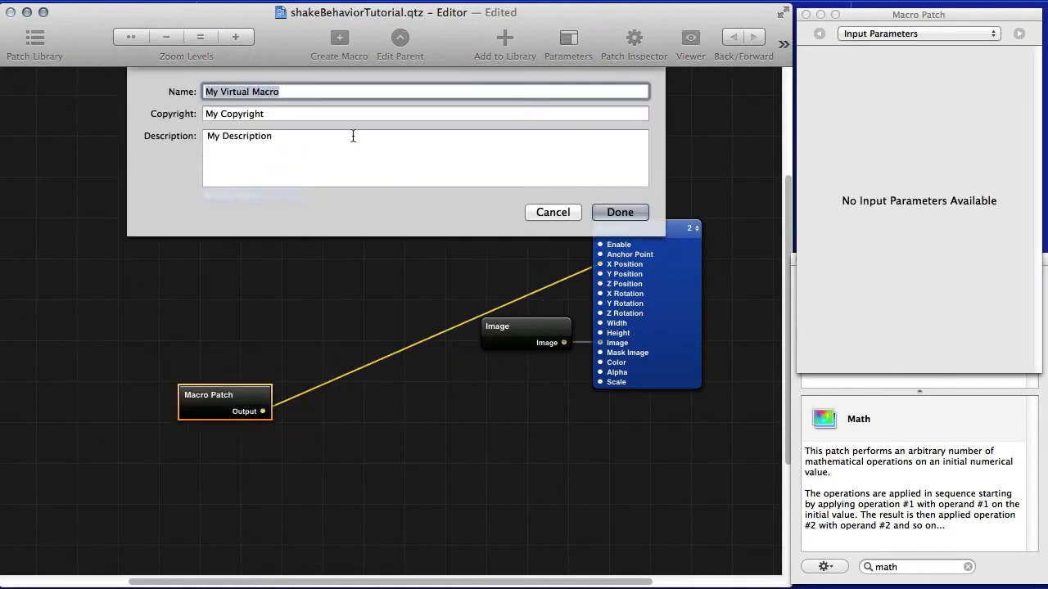
{"action": "type", "text": "Shaking Behavior"}
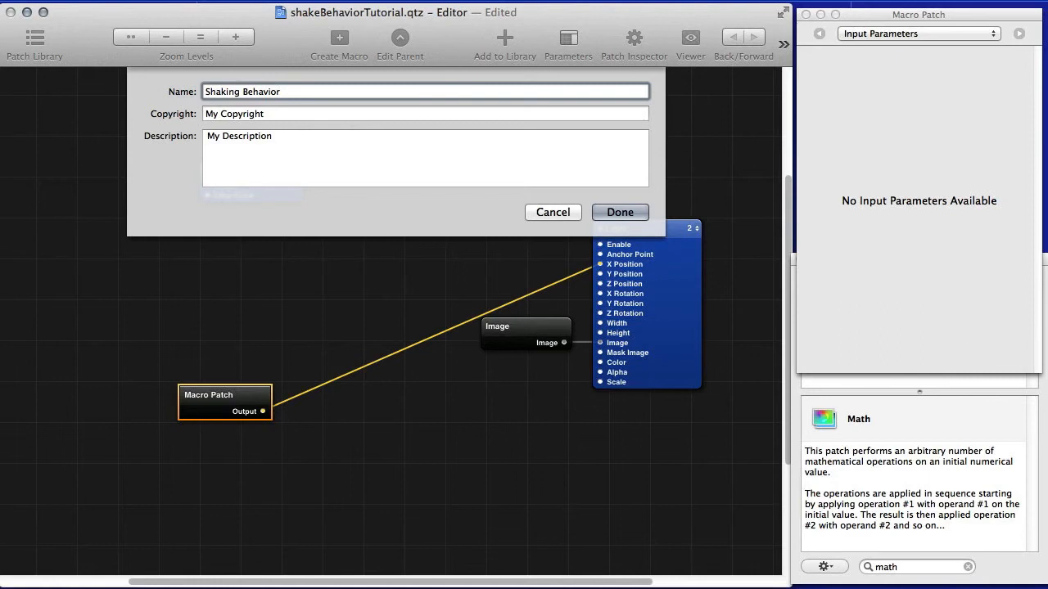
Step: Enter the author's name as the copyright and "A patch that shakes" as the description, and save the library macro
{"action": "key", "text": "Tab"}
{"action": "type", "text": "Dave Vedder"}
{"action": "key", "text": "Tab"}
{"action": "key", "text": "super+a"}
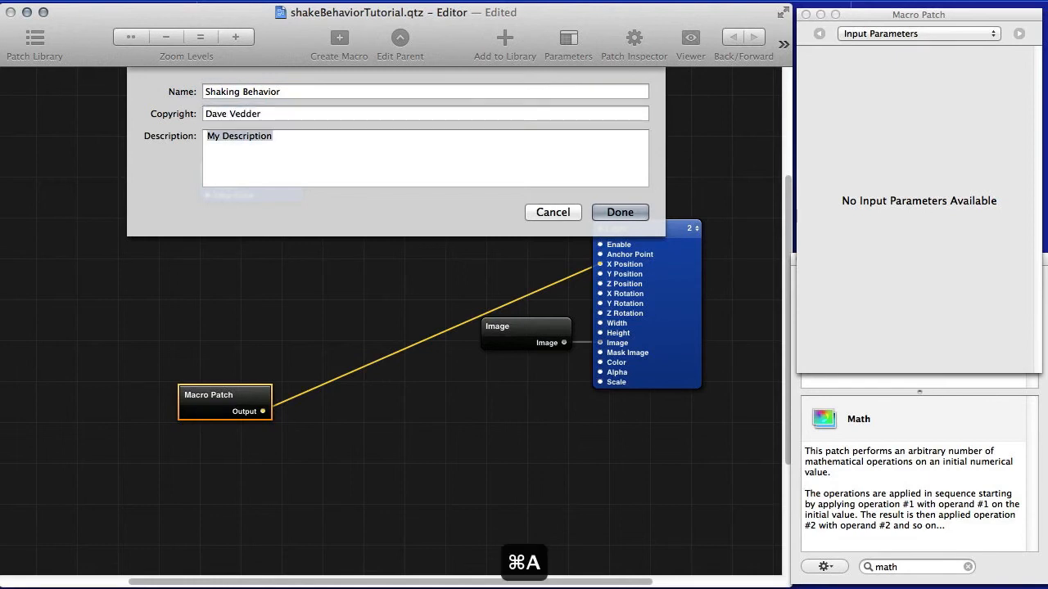
{"action": "type", "text": "A"}
{"action": "type", "text": " pathc that"}
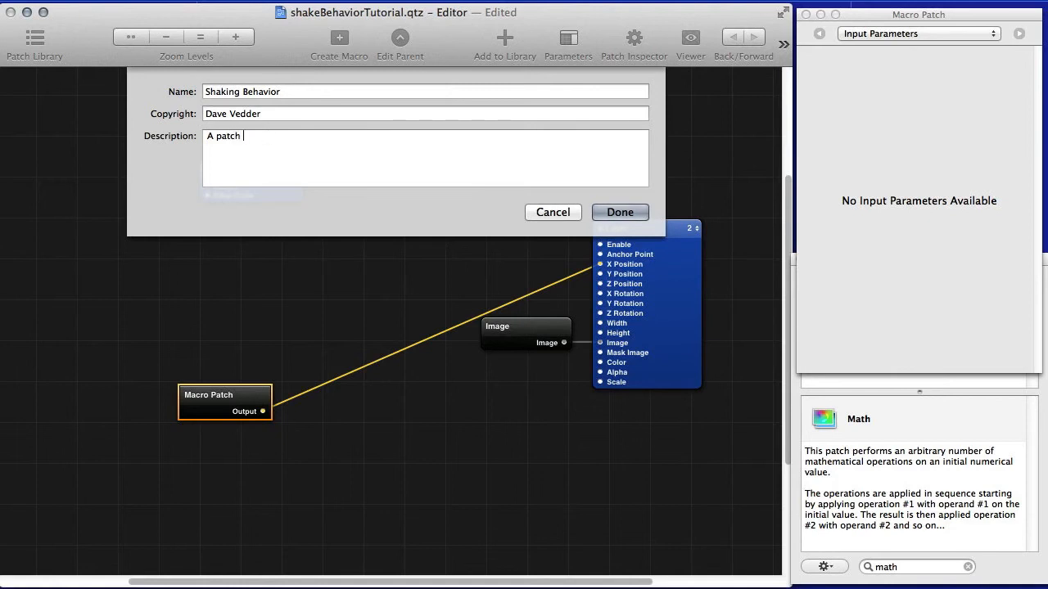
{"action": "key", "text": "BackSpace"}
{"action": "left_click", "coordinate": [642, 216]}
Step: Reposition the Shaking Behavior macro below the Clear patch and delete it from the canvas
{"action": "left_click_drag", "start_coordinate": [220, 393], "coordinate": [295, 314]}
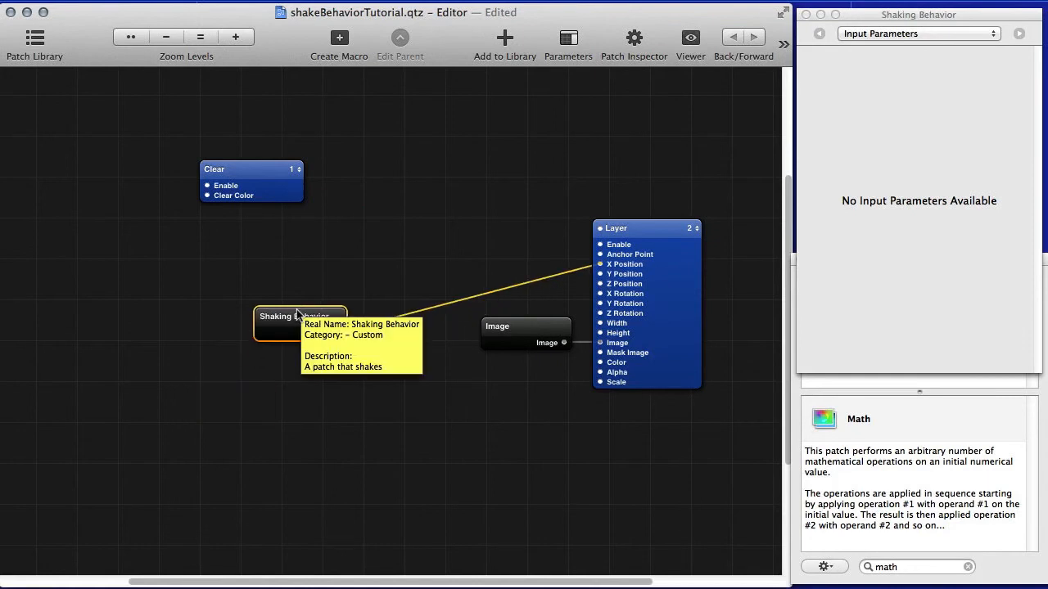
{"action": "left_click_drag", "start_coordinate": [297, 314], "coordinate": [277, 284]}
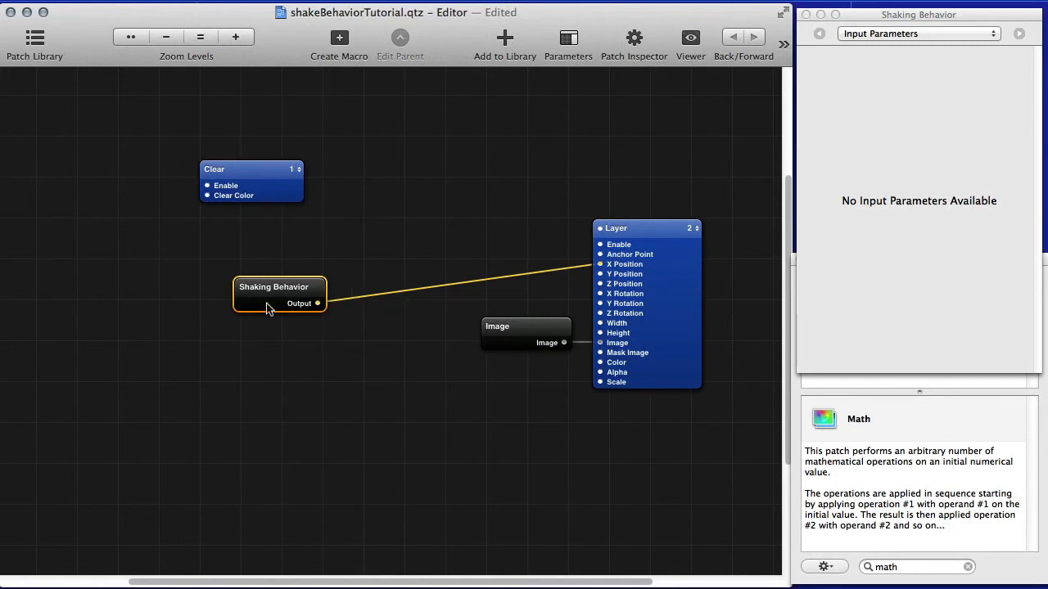
{"action": "left_click", "coordinate": [281, 267]}
{"action": "left_click", "coordinate": [279, 292]}
{"action": "key", "text": "Delete"}
Step: Search the patch library for "sha" and open the Shaking Behavior patch for editing, with its editor window moved up into view
{"action": "key", "text": "super+Return"}
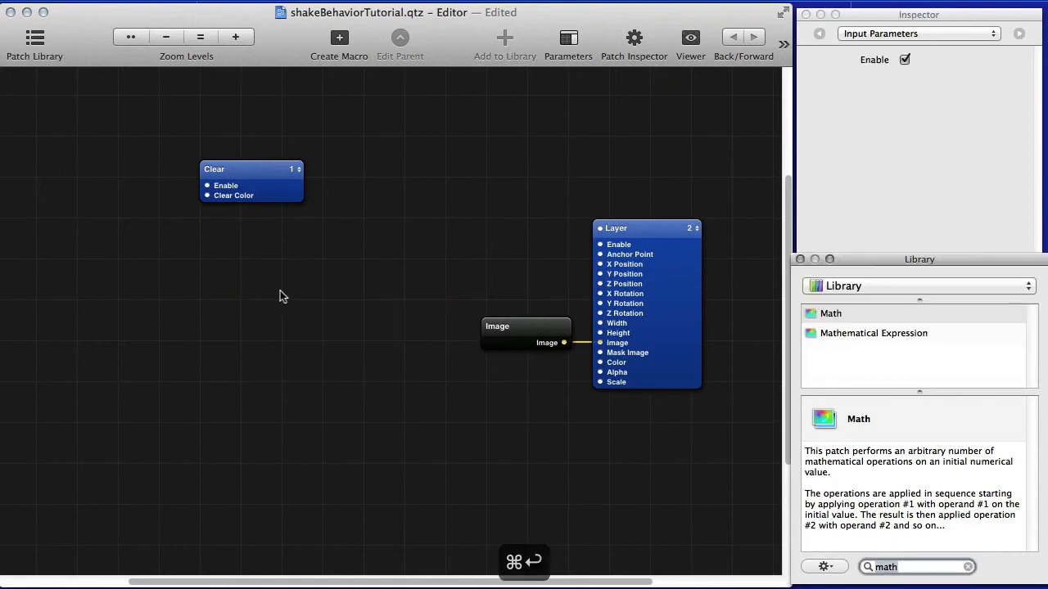
{"action": "type", "text": "sh"}
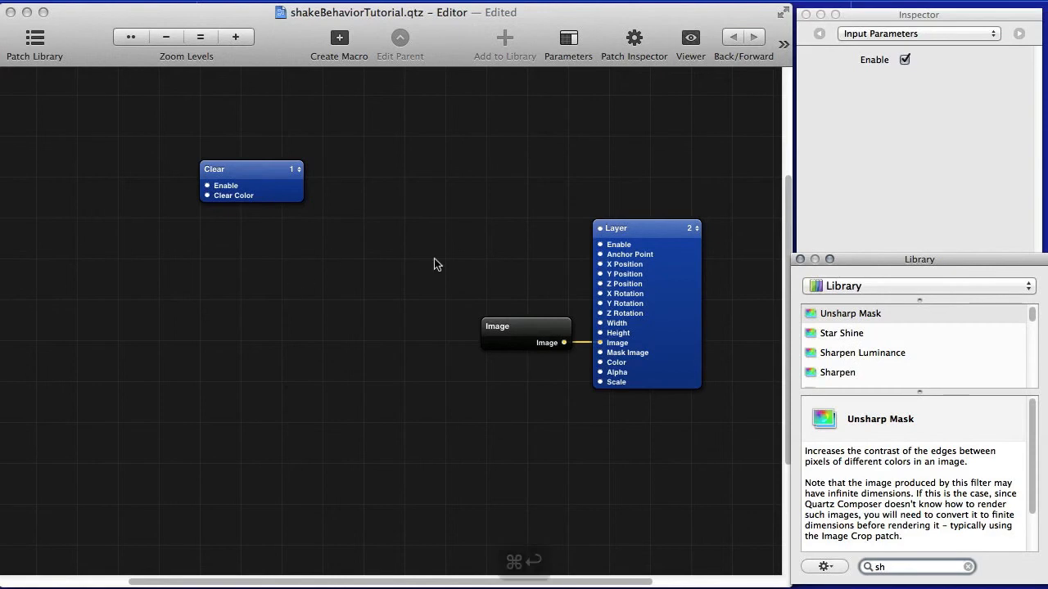
{"action": "type", "text": "a"}
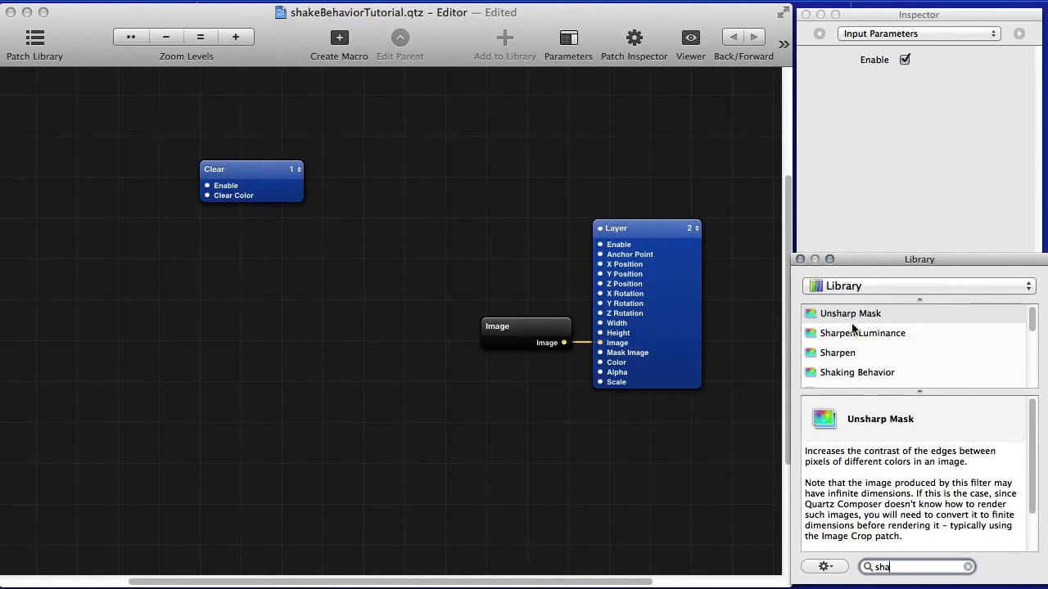
{"action": "right_click", "coordinate": [857, 374]}
{"action": "left_click", "coordinate": [833, 373]}
{"action": "right_click", "coordinate": [834, 371]}
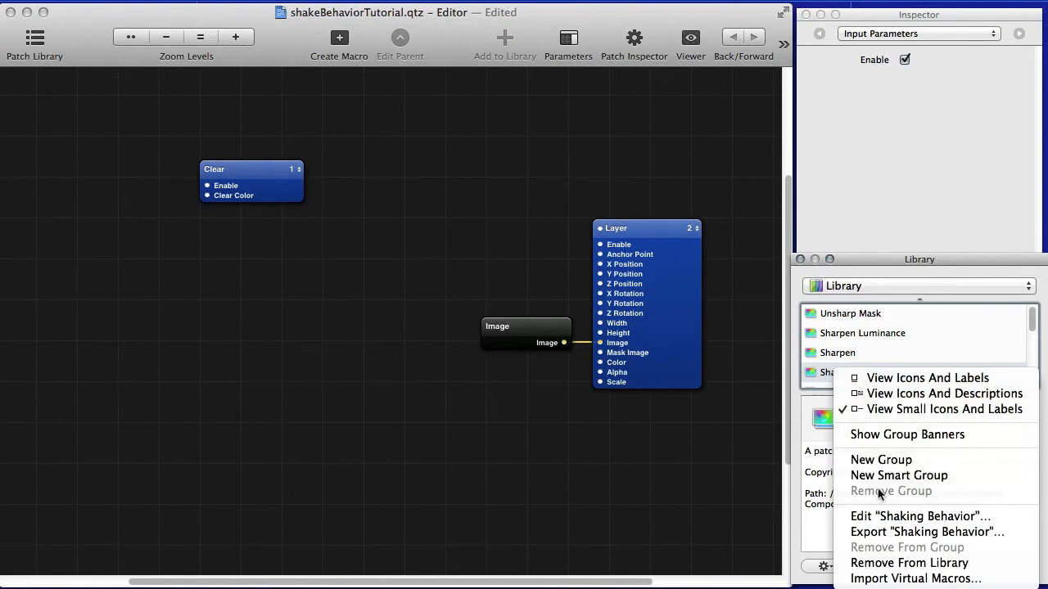
{"action": "left_click", "coordinate": [875, 515]}
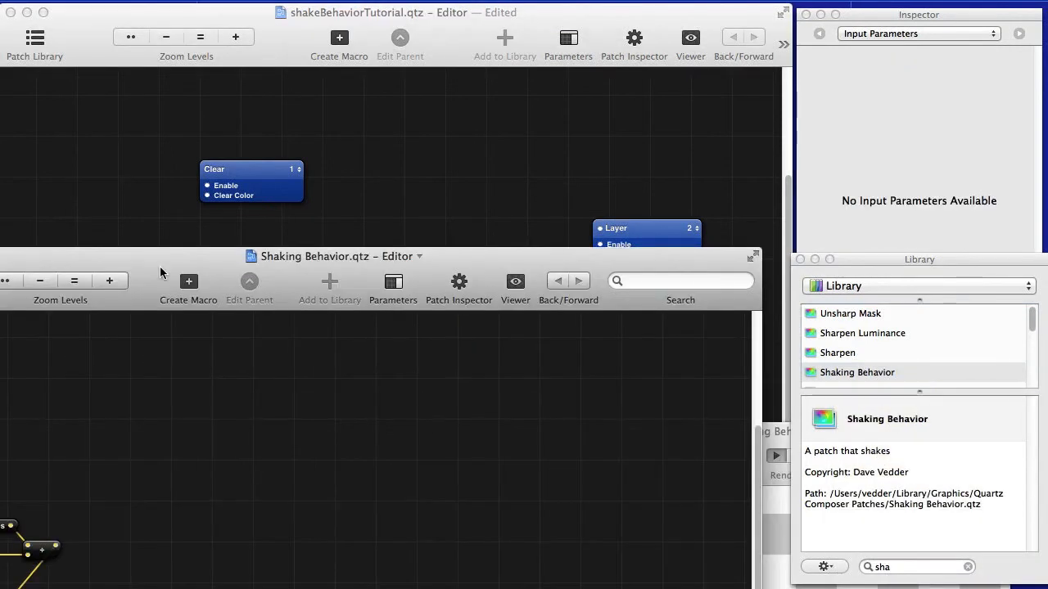
{"action": "left_click_drag", "start_coordinate": [103, 259], "coordinate": [199, 0]}
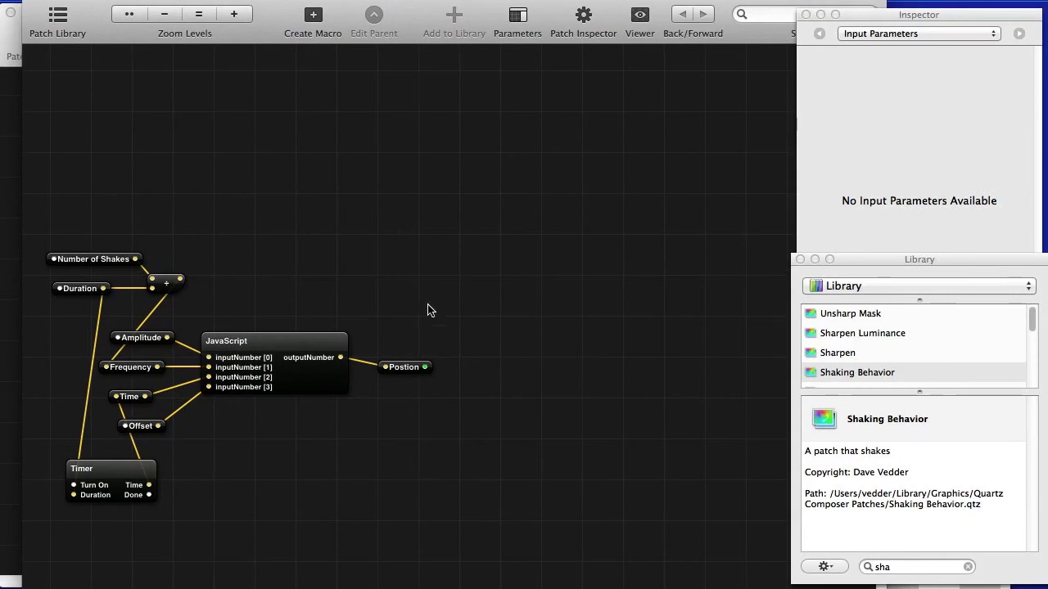
Step: Publish the input of the Number of Shakes splitter under the name Number of Shakes
{"action": "right_click", "coordinate": [99, 259]}
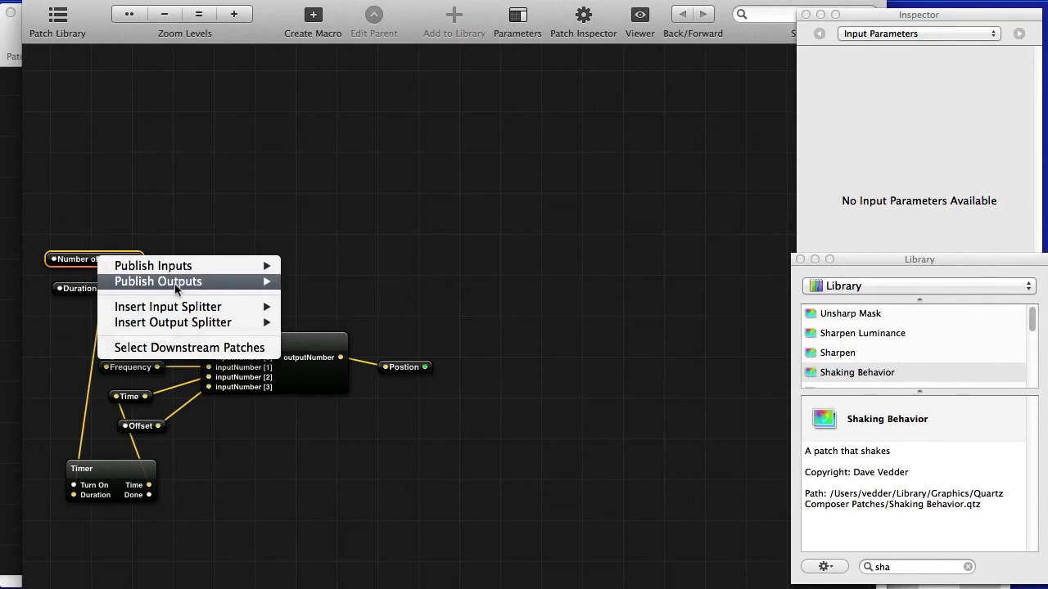
{"action": "mouse_move", "coordinate": [181, 309]}
{"action": "mouse_move", "coordinate": [206, 270]}
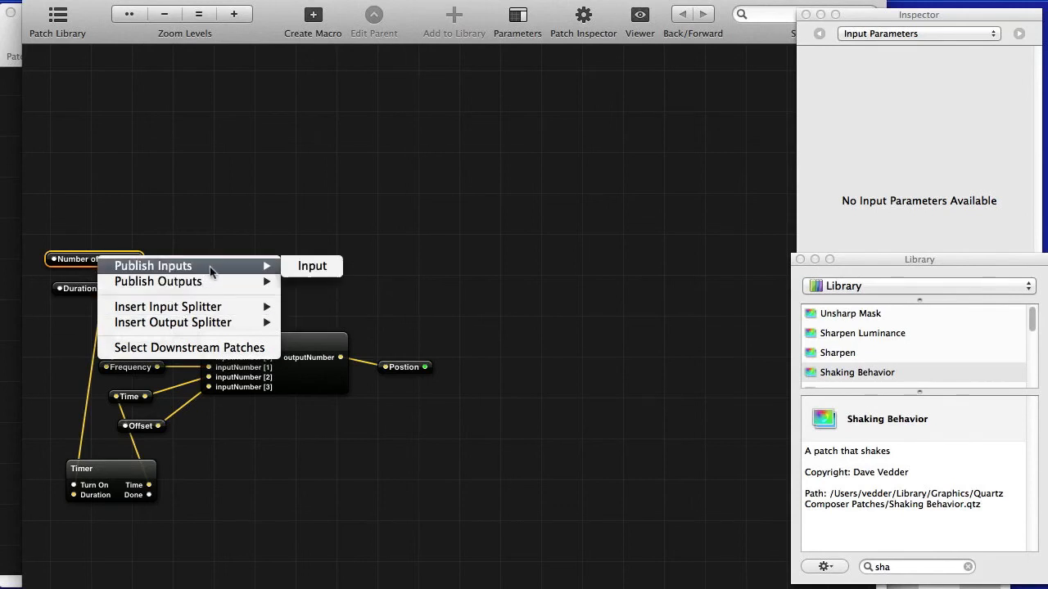
{"action": "left_click", "coordinate": [319, 269]}
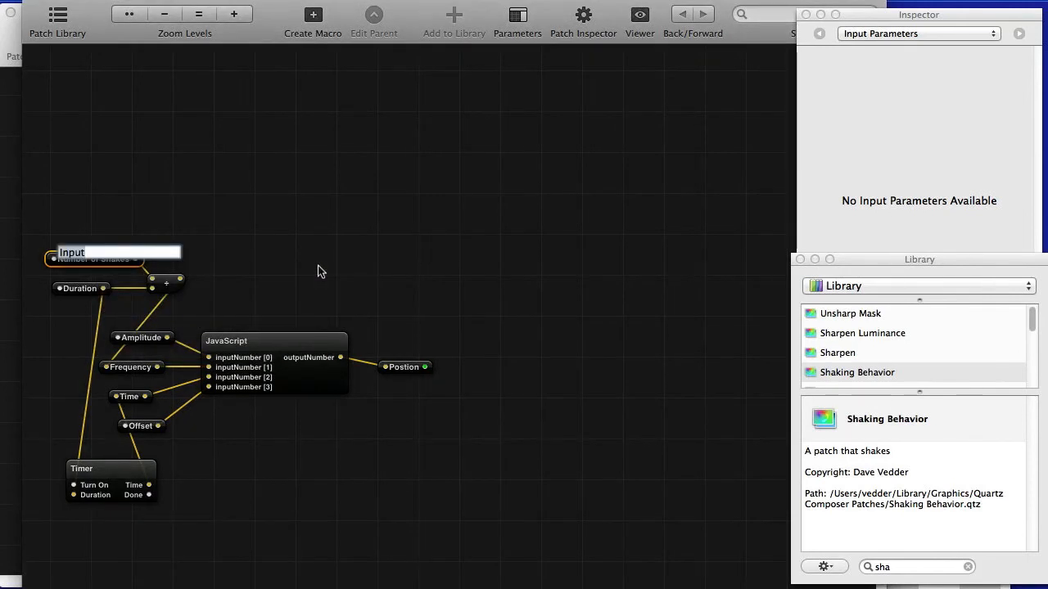
{"action": "type", "text": "Number of Shakes"}
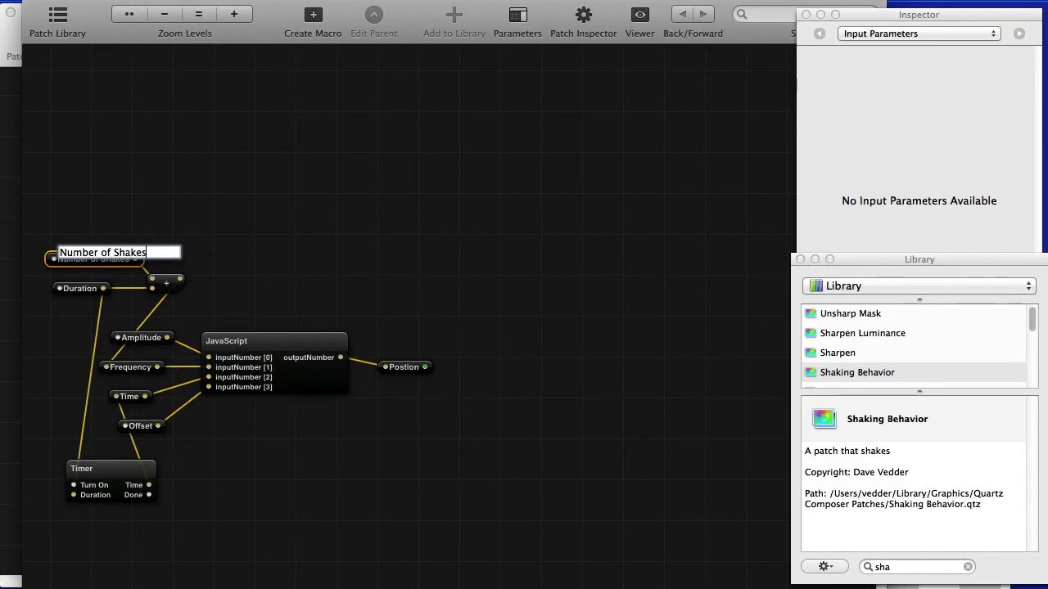
{"action": "key", "text": "Return"}
Step: Publish the input of the Duration splitter, keeping the name Duration
{"action": "right_click", "coordinate": [79, 290]}
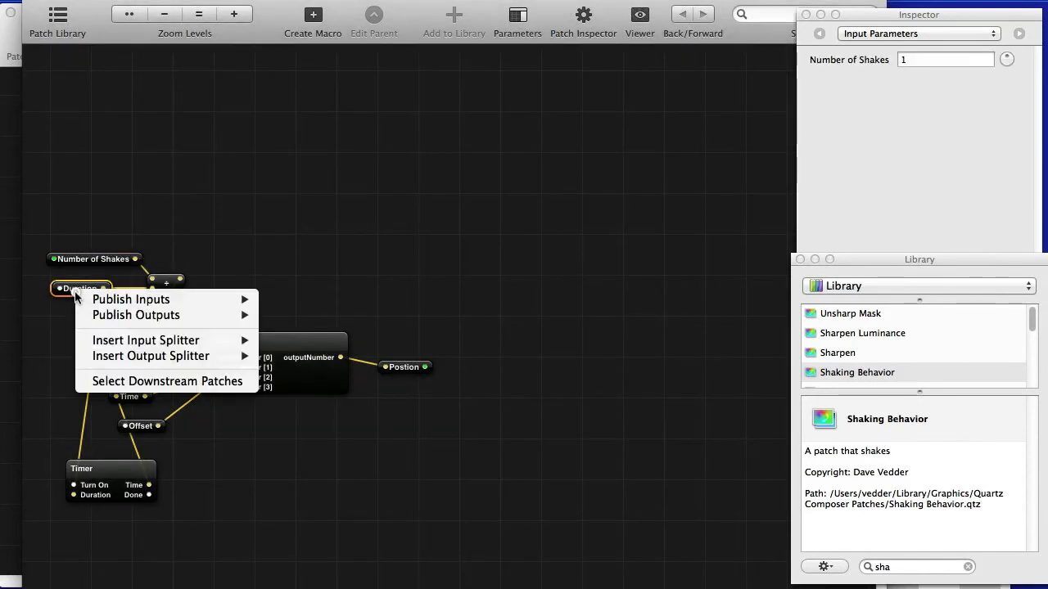
{"action": "mouse_move", "coordinate": [140, 307]}
{"action": "left_click", "coordinate": [308, 301]}
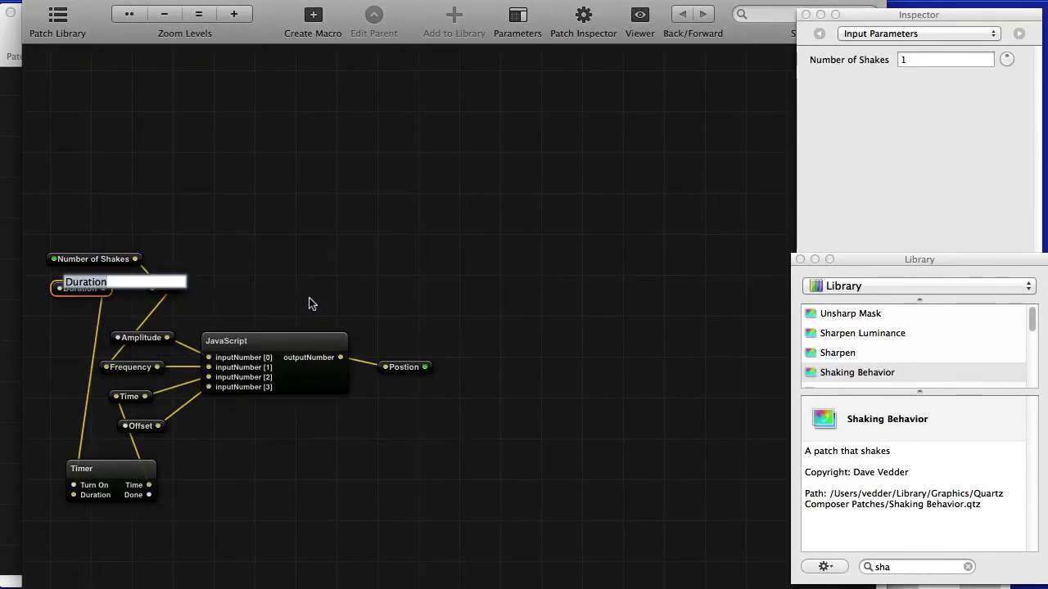
{"action": "key", "text": "Return"}
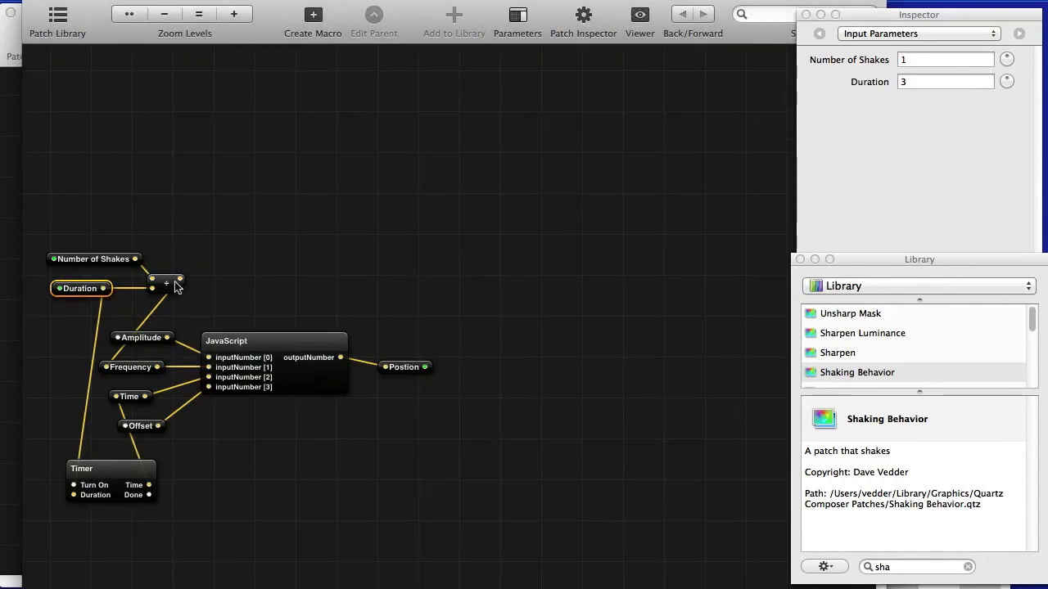
Step: Publish the Timer patch's Turn On input under the name Trigger
{"action": "right_click", "coordinate": [96, 483]}
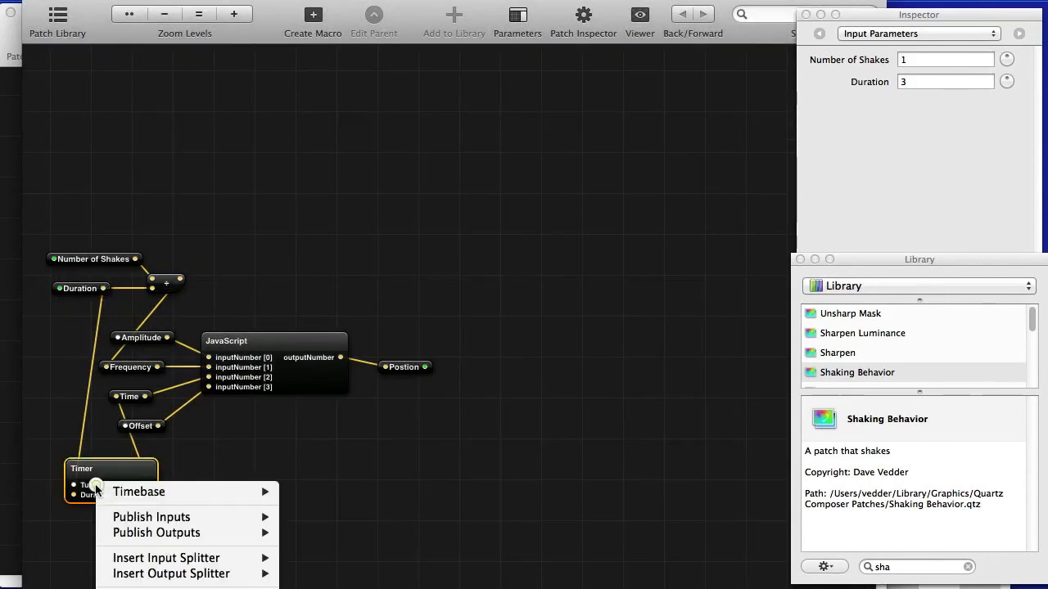
{"action": "mouse_move", "coordinate": [164, 517]}
{"action": "left_click", "coordinate": [311, 518]}
{"action": "type", "text": "Trigger"}
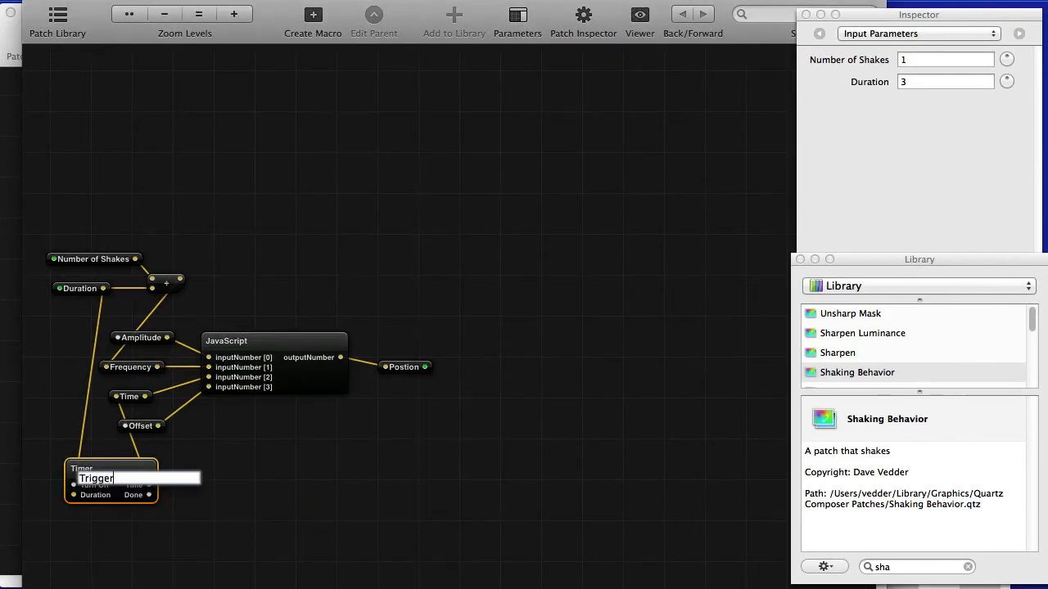
{"action": "key", "text": "Return"}
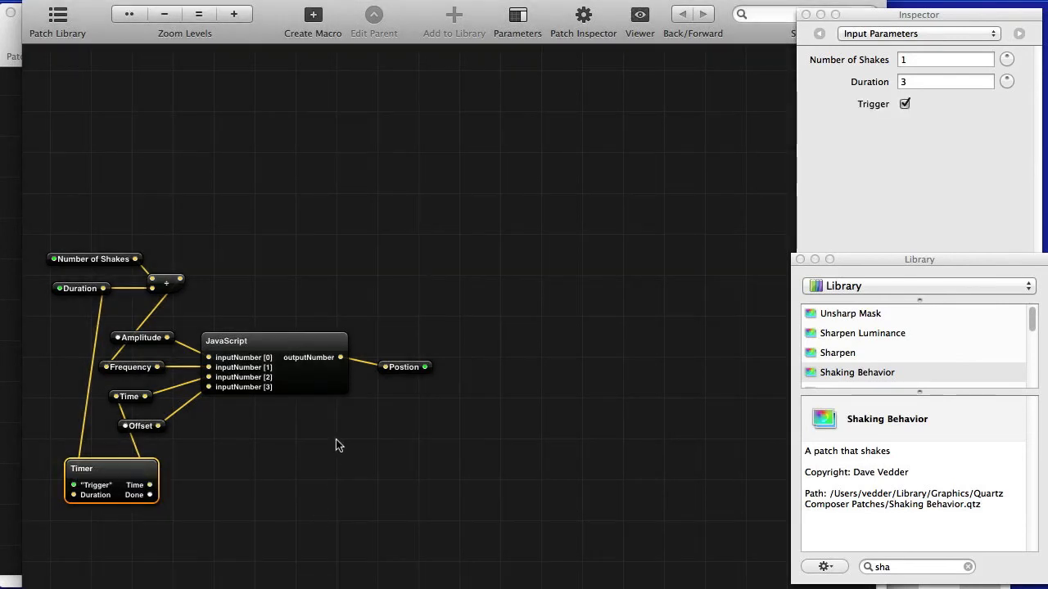
Step: Publish the input of the Amplitude splitter under the name Distance
{"action": "right_click", "coordinate": [145, 338]}
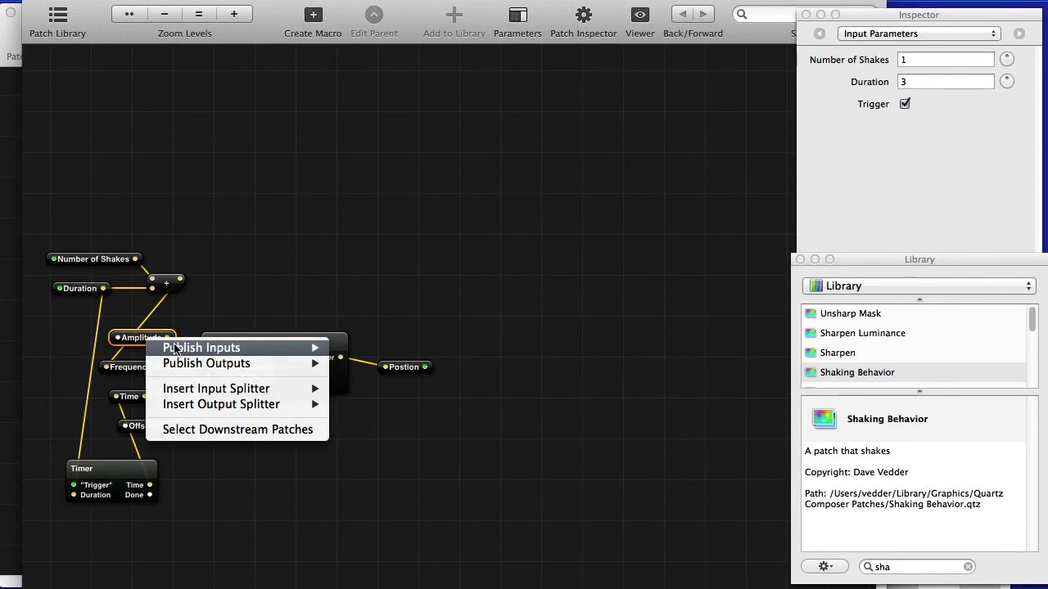
{"action": "mouse_move", "coordinate": [173, 348]}
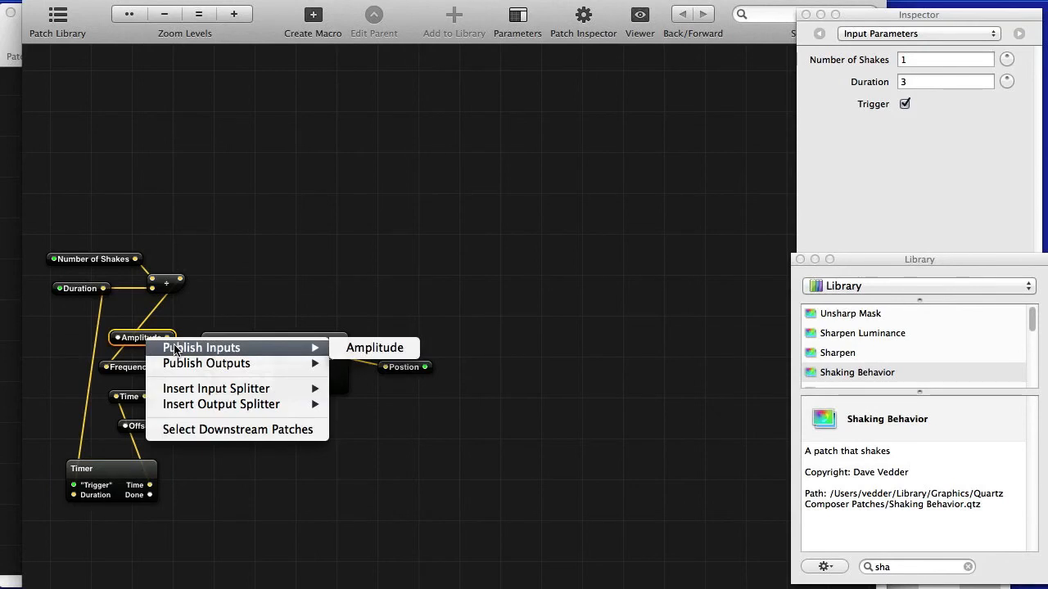
{"action": "left_click", "coordinate": [372, 348]}
{"action": "type", "text": "Dist"}
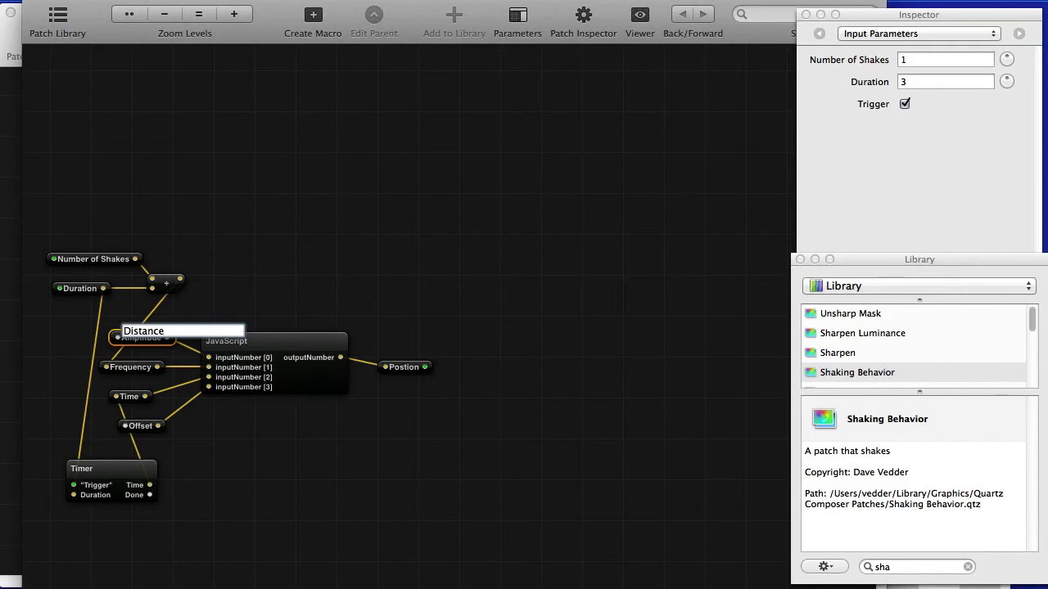
{"action": "type", "text": "ance"}
{"action": "key", "text": "Return"}
Step: Publish the input of the Offset splitter, keeping the name Offset
{"action": "right_click", "coordinate": [146, 426]}
{"action": "mouse_move", "coordinate": [229, 434]}
{"action": "left_click", "coordinate": [391, 434]}
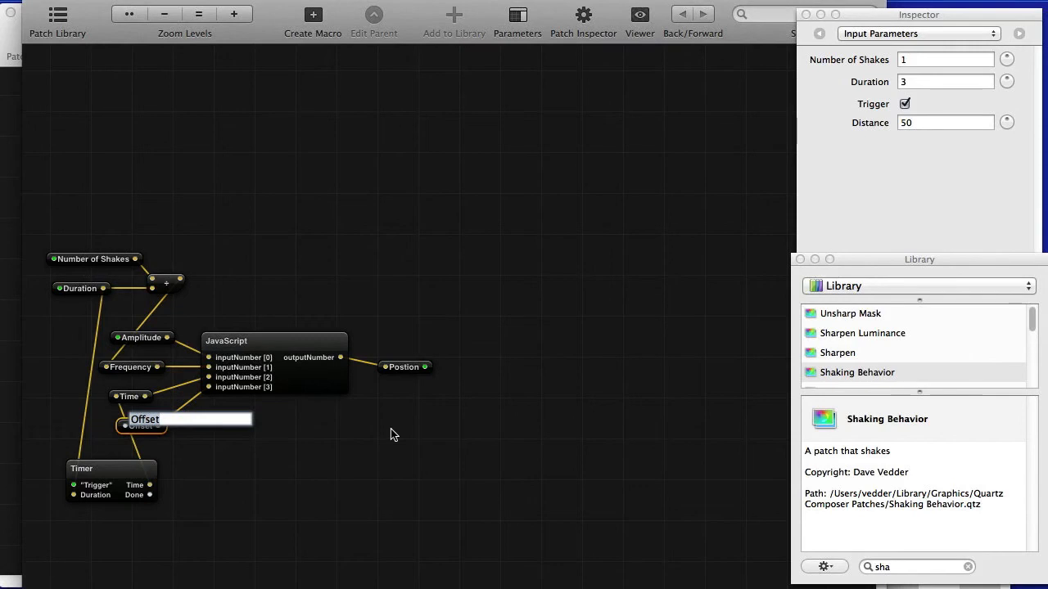
{"action": "key", "text": "Return"}
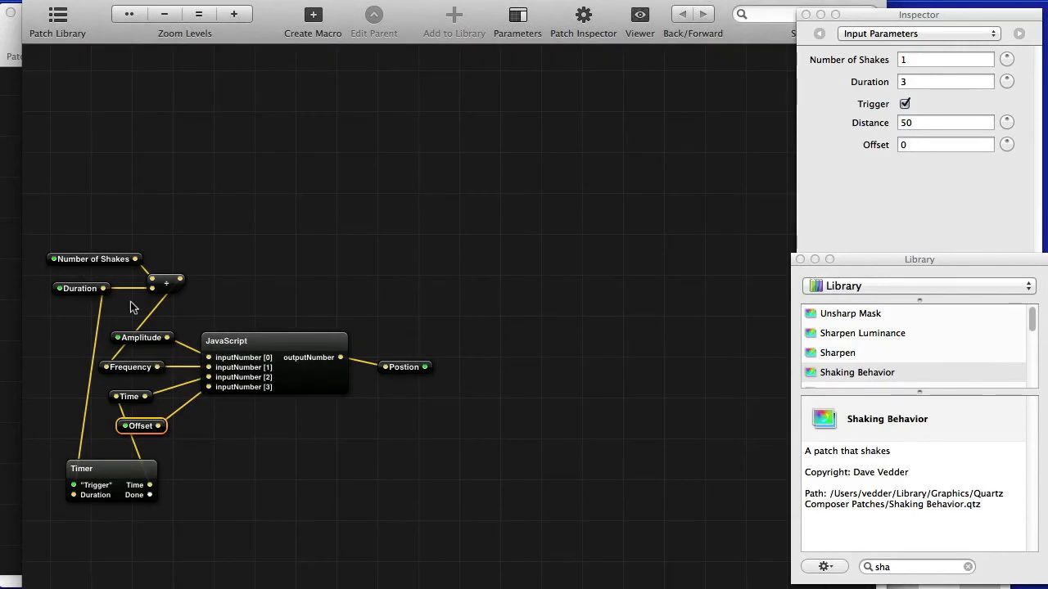
Step: Unpublish the output of the splitter after the JavaScript patch and publish it again under the name Postion
{"action": "right_click", "coordinate": [401, 371]}
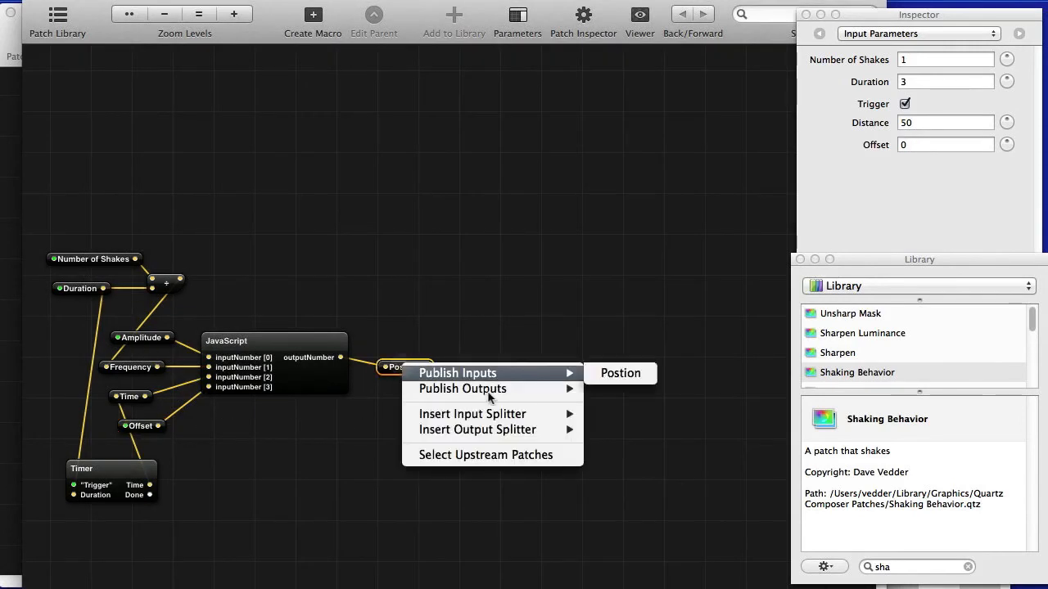
{"action": "mouse_move", "coordinate": [497, 390]}
{"action": "left_click", "coordinate": [640, 395]}
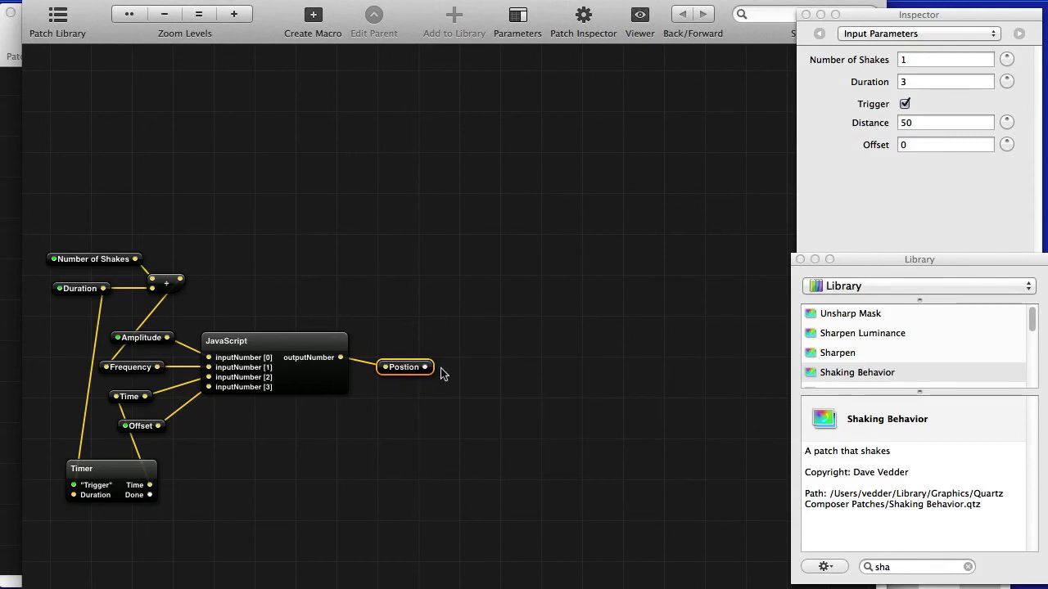
{"action": "right_click", "coordinate": [413, 370]}
{"action": "left_click", "coordinate": [643, 395]}
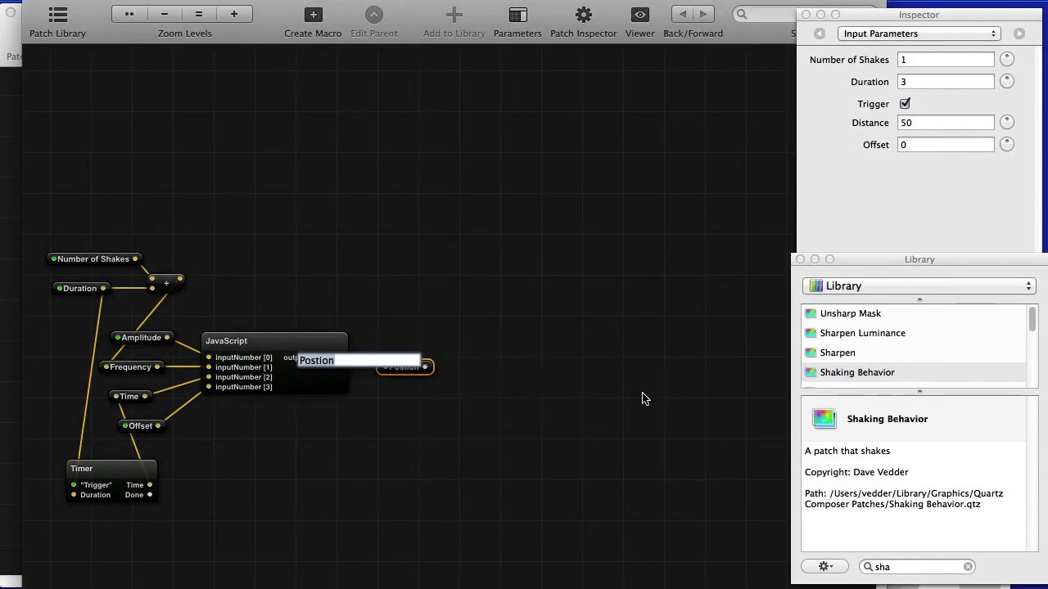
{"action": "key", "text": "Return"}
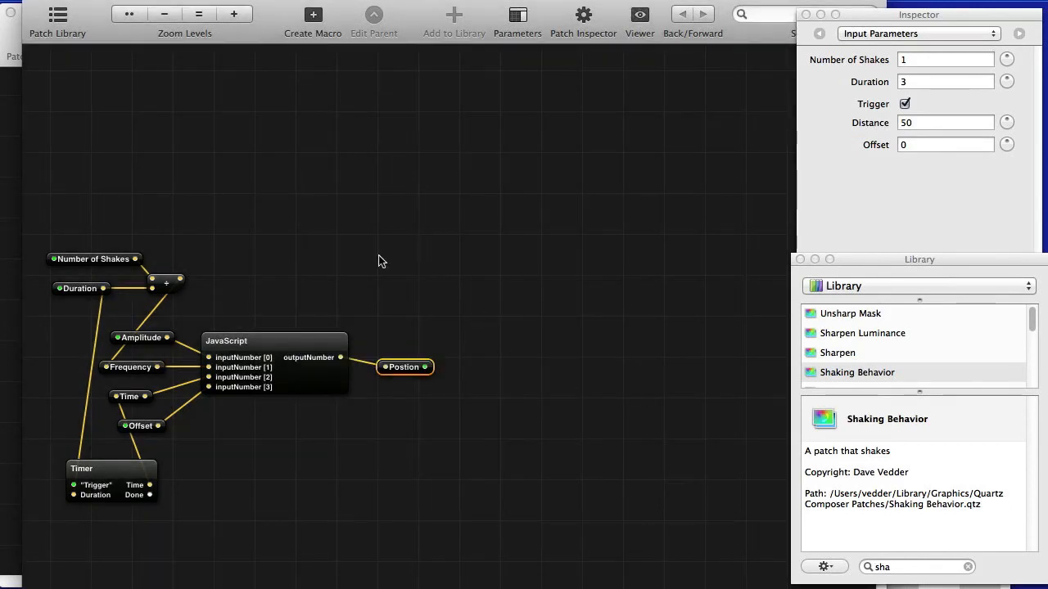
Step: Check the patches with published ports, save the edited Shaking Behavior library patch and close its editor
{"action": "left_click", "coordinate": [102, 259]}
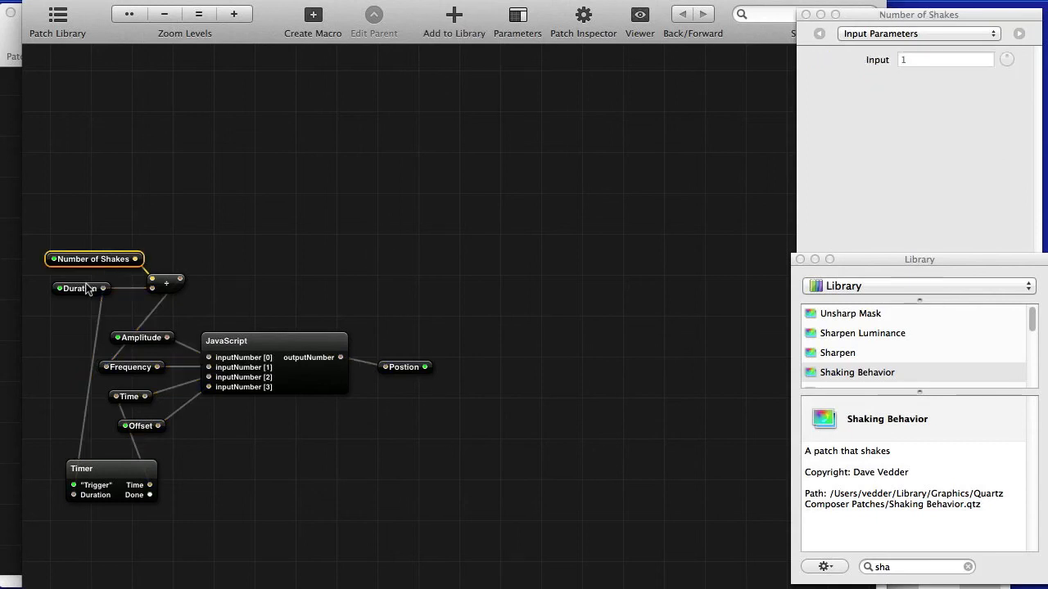
{"action": "left_click", "coordinate": [84, 288]}
{"action": "left_click", "coordinate": [138, 341]}
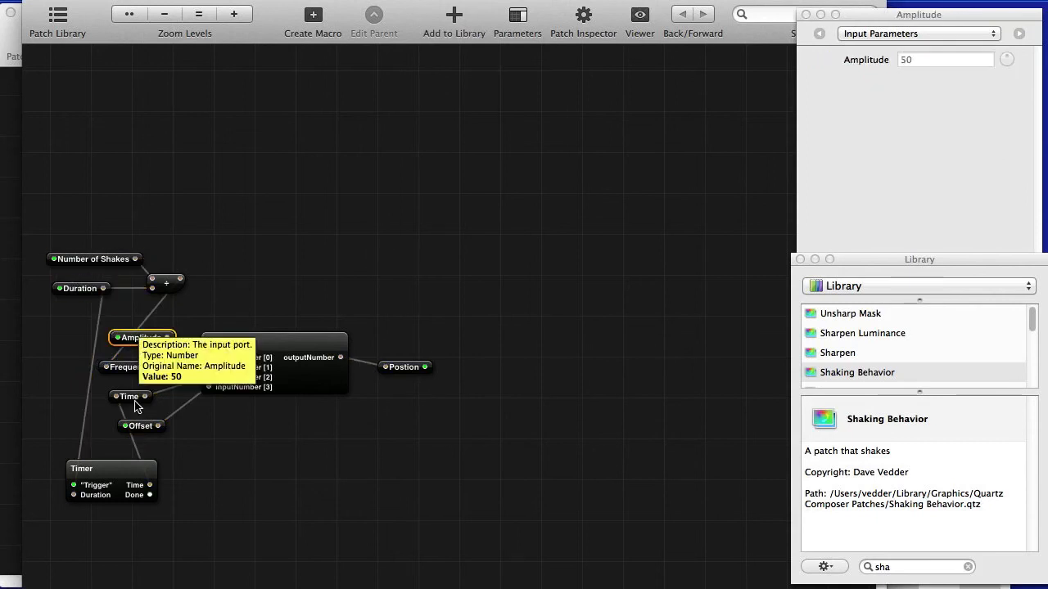
{"action": "left_click", "coordinate": [116, 473]}
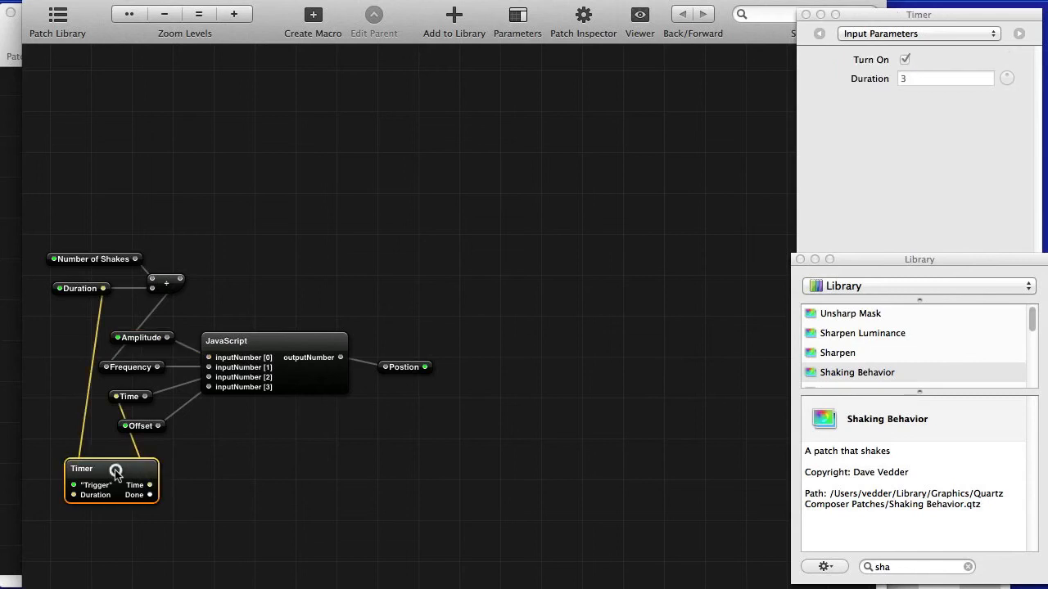
{"action": "left_click", "coordinate": [401, 370]}
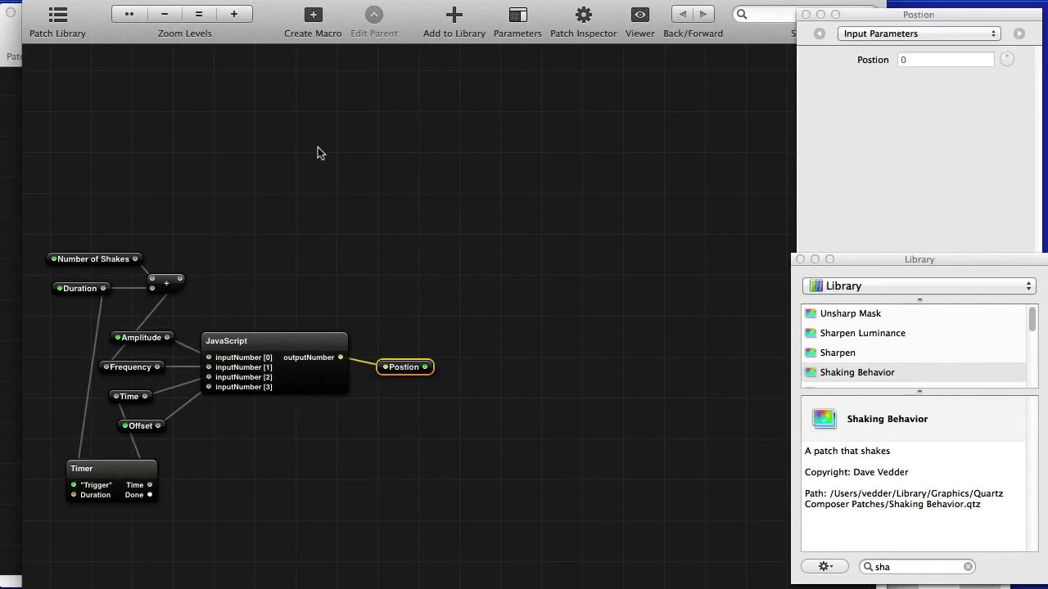
{"action": "key", "text": "super+s"}
{"action": "key", "text": "super+w"}
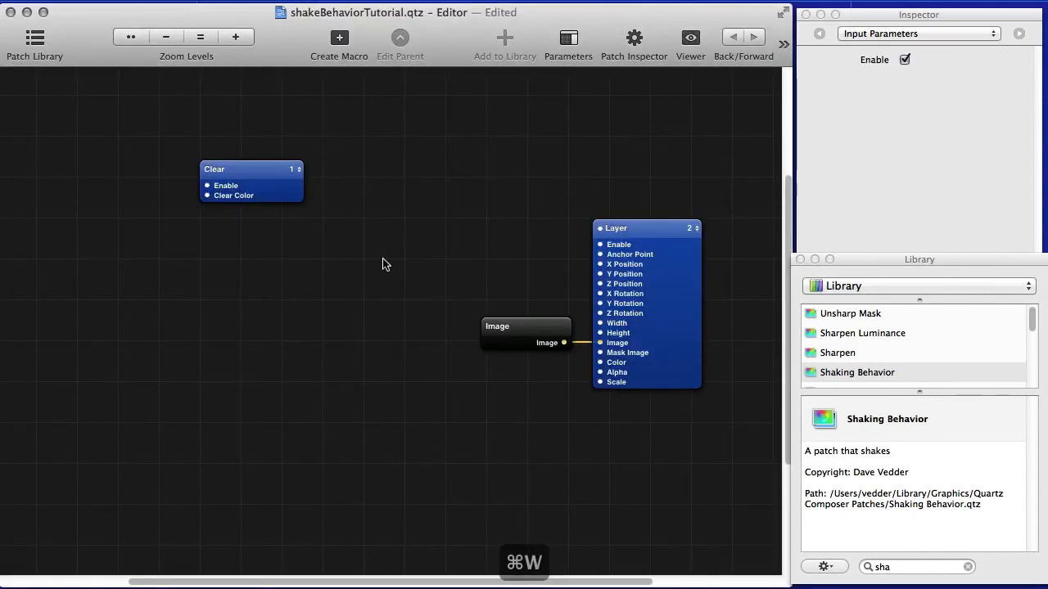
Step: Add the Shaking Behavior patch from the library below Clear and connect its Postion output to the Layer's X Position
{"action": "left_click", "coordinate": [840, 375]}
{"action": "left_click_drag", "start_coordinate": [840, 372], "coordinate": [313, 292]}
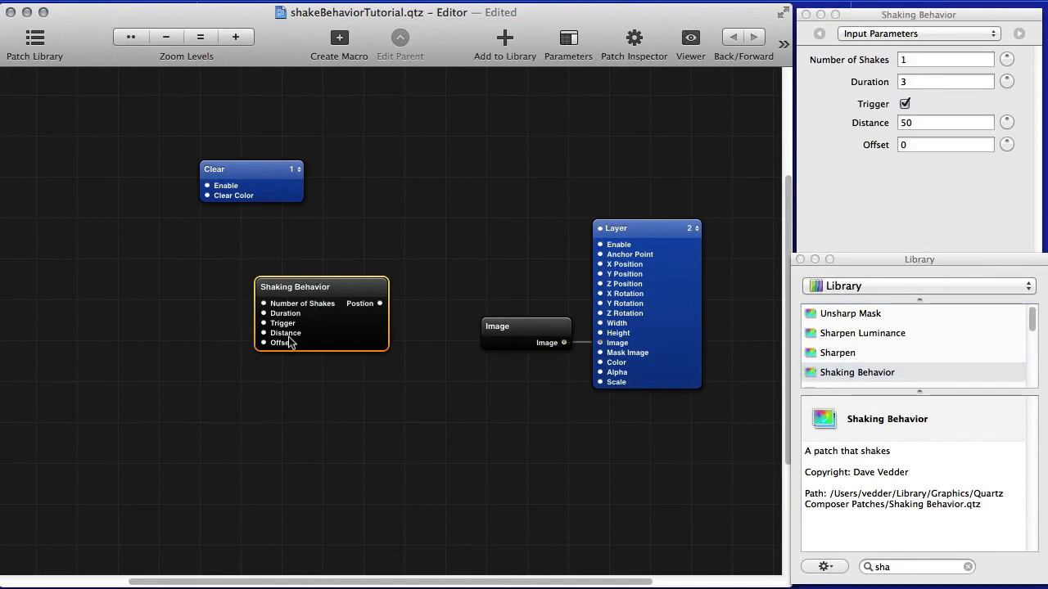
{"action": "left_click_drag", "start_coordinate": [380, 304], "coordinate": [606, 264]}
{"action": "left_click_drag", "start_coordinate": [327, 285], "coordinate": [375, 286]}
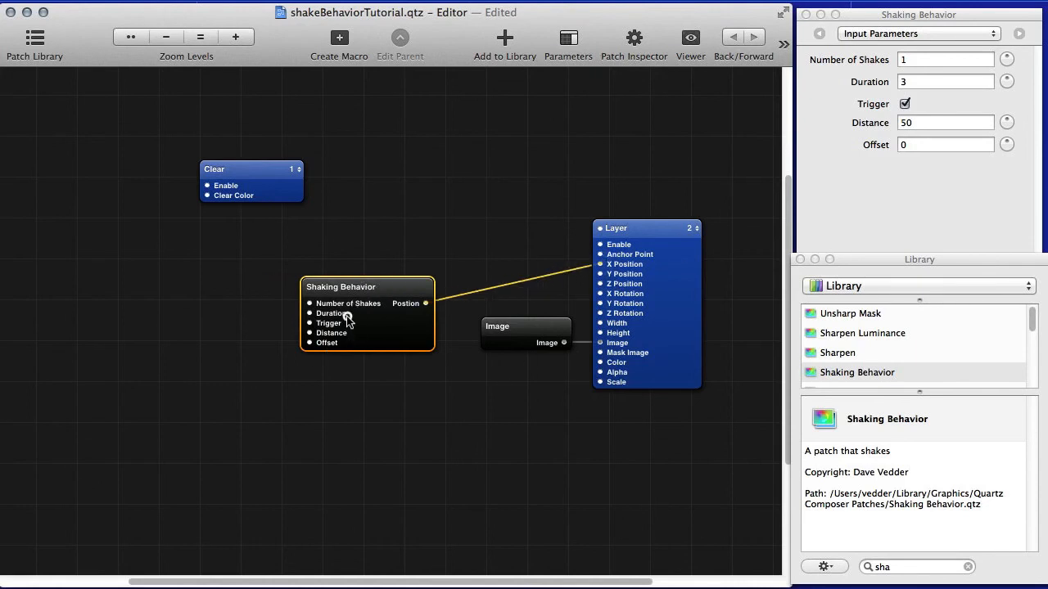
{"action": "left_click", "coordinate": [919, 58]}
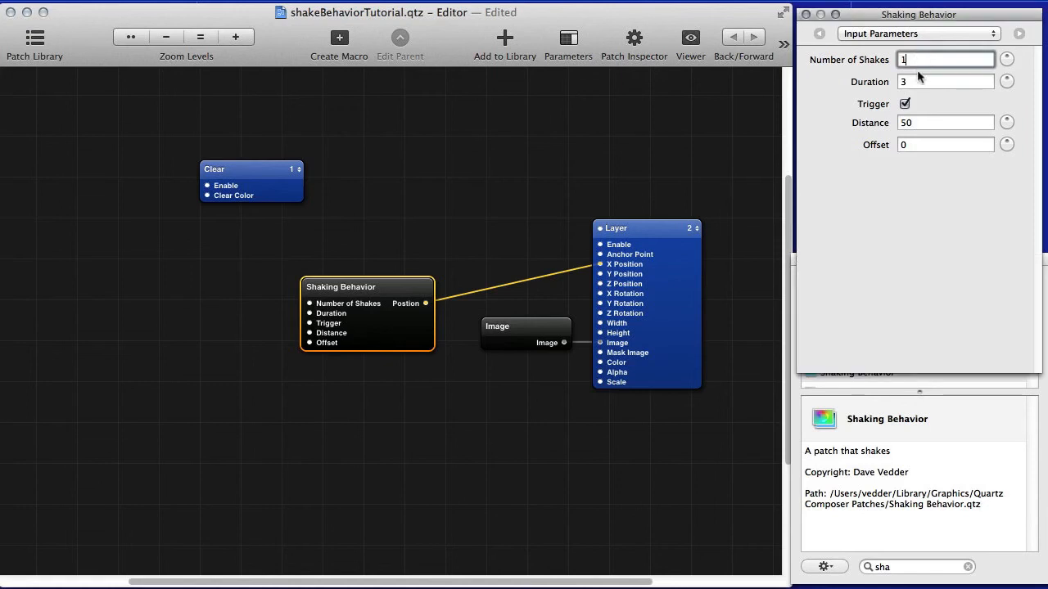
{"action": "left_click", "coordinate": [918, 124]}
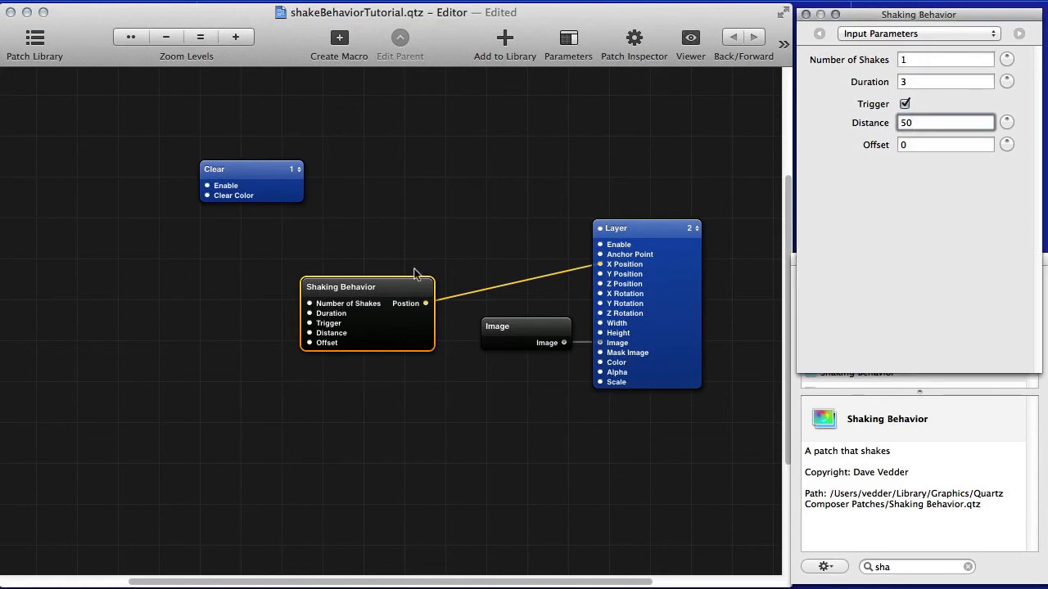
{"action": "left_click", "coordinate": [298, 392]}
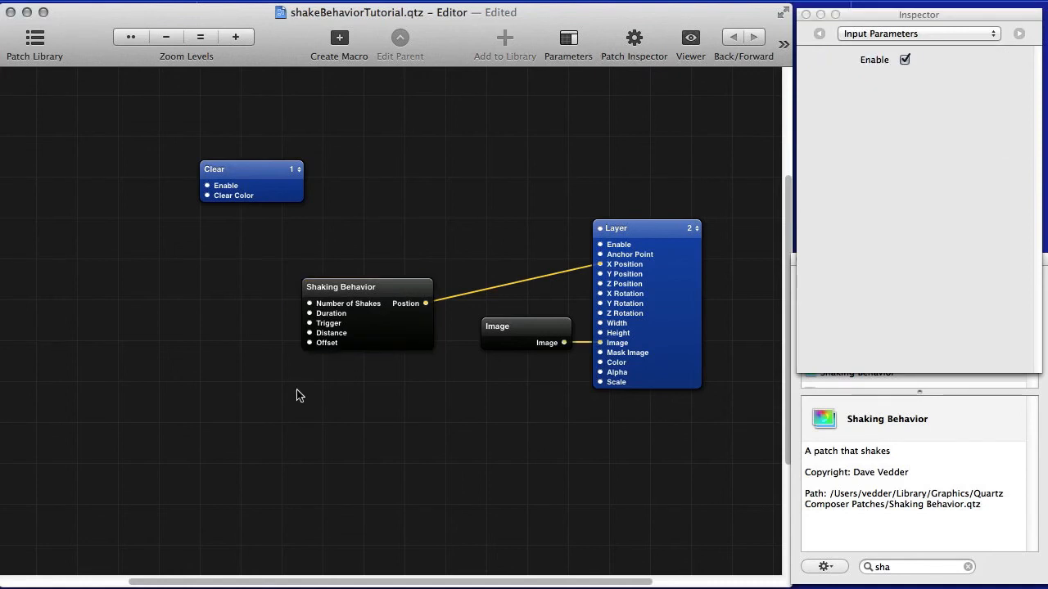
Step: Find the Hit Area patch in the library and place it below the Shaking Behavior patch
{"action": "key", "text": "super+Return"}
{"action": "type", "text": "hit"}
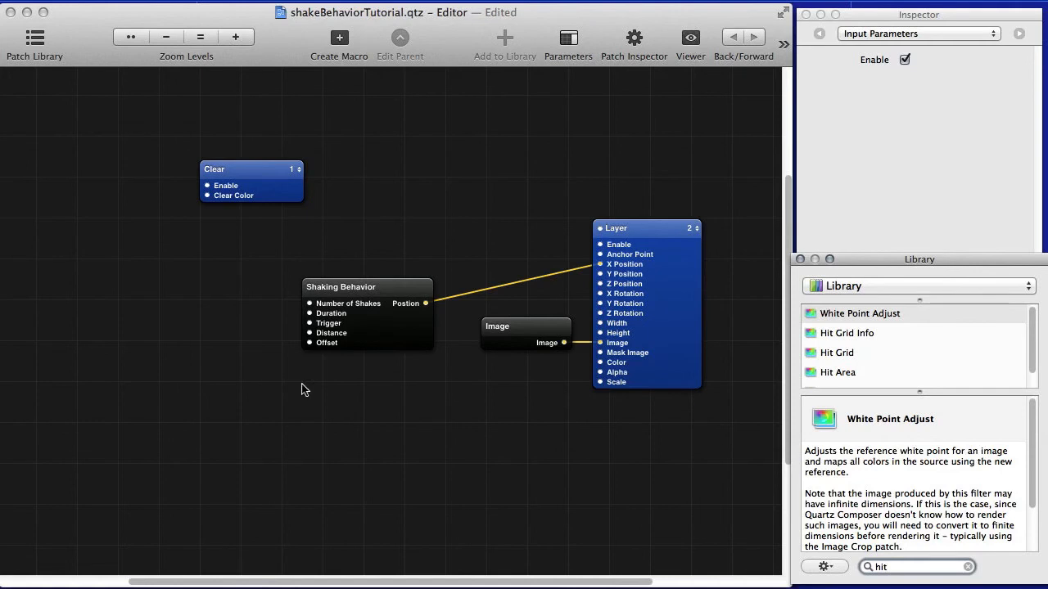
{"action": "left_click", "coordinate": [840, 370]}
{"action": "left_click_drag", "start_coordinate": [840, 370], "coordinate": [333, 426]}
Step: Add an Interaction 2 patch beside Hit Area, link it to Hit Area and connect its Click output to Shaking Behavior's Trigger
{"action": "key", "text": "ctrl+Return"}
{"action": "type", "text": "in"}
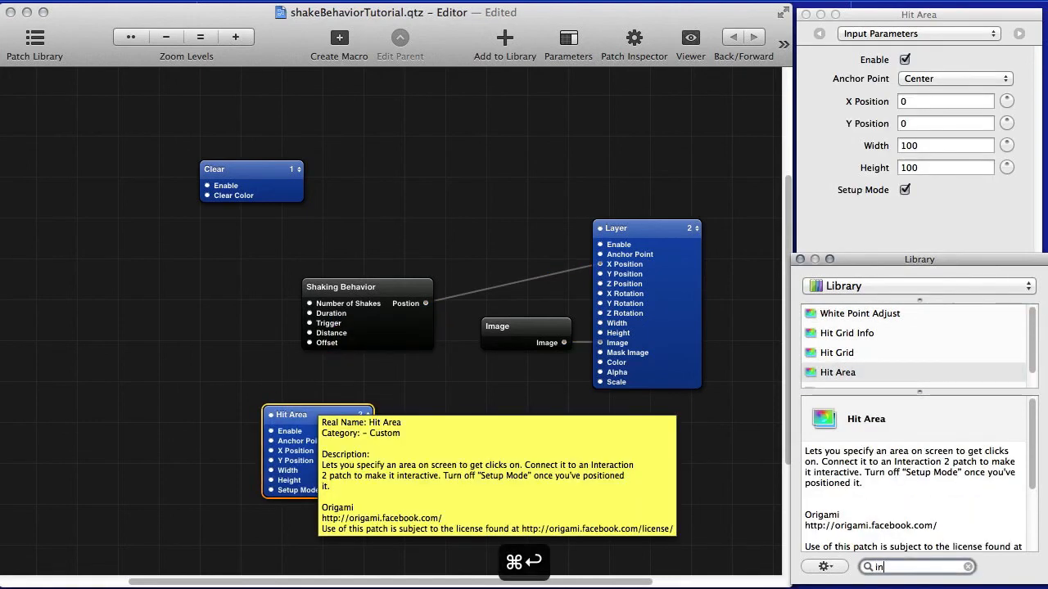
{"action": "type", "text": "tera"}
{"action": "key", "text": "super+Return"}
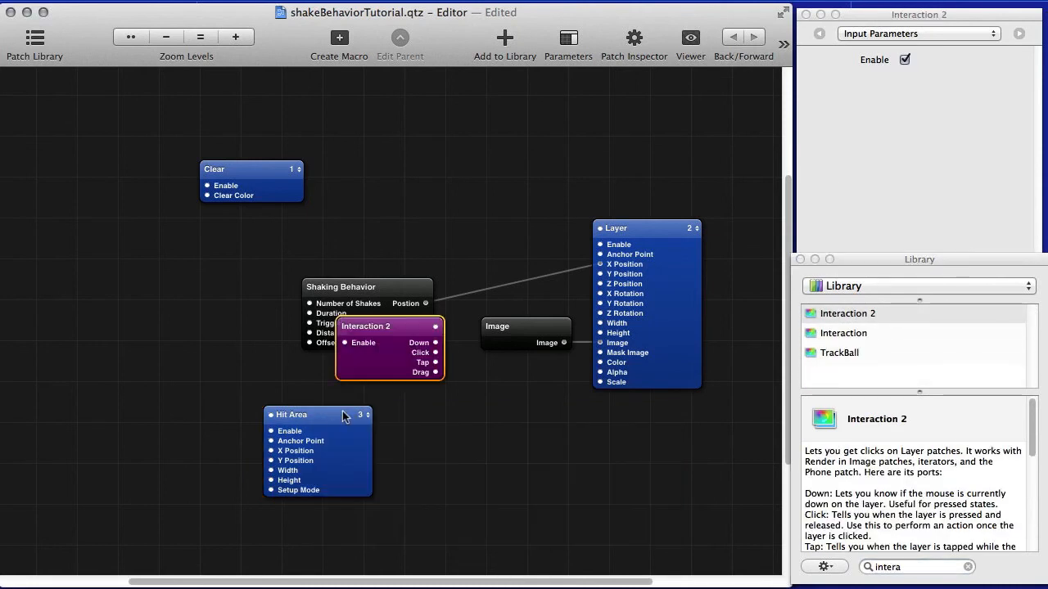
{"action": "left_click_drag", "start_coordinate": [386, 327], "coordinate": [311, 324]}
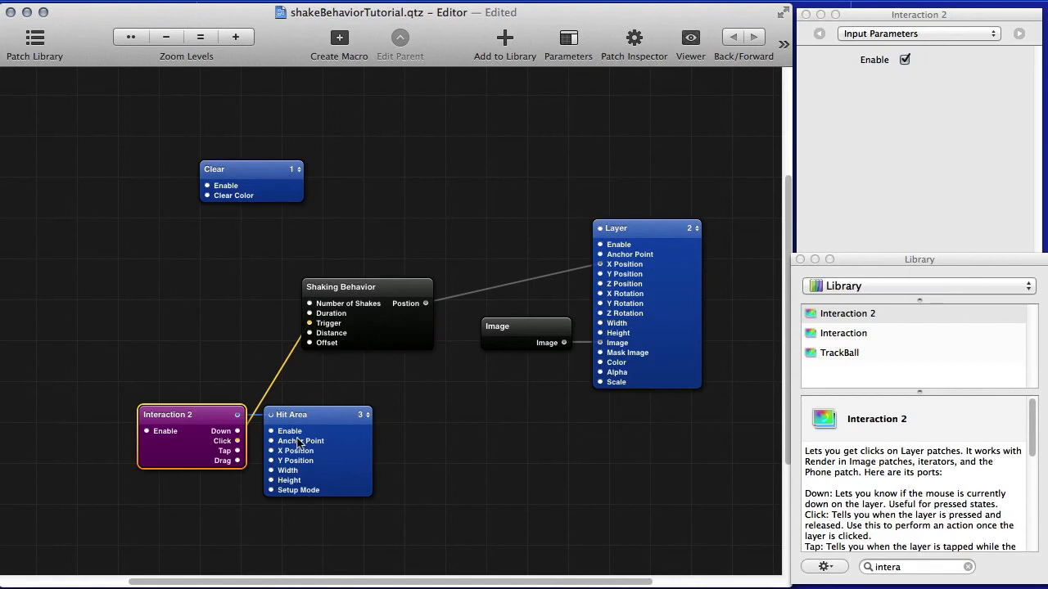
{"action": "left_click_drag", "start_coordinate": [302, 419], "coordinate": [323, 418]}
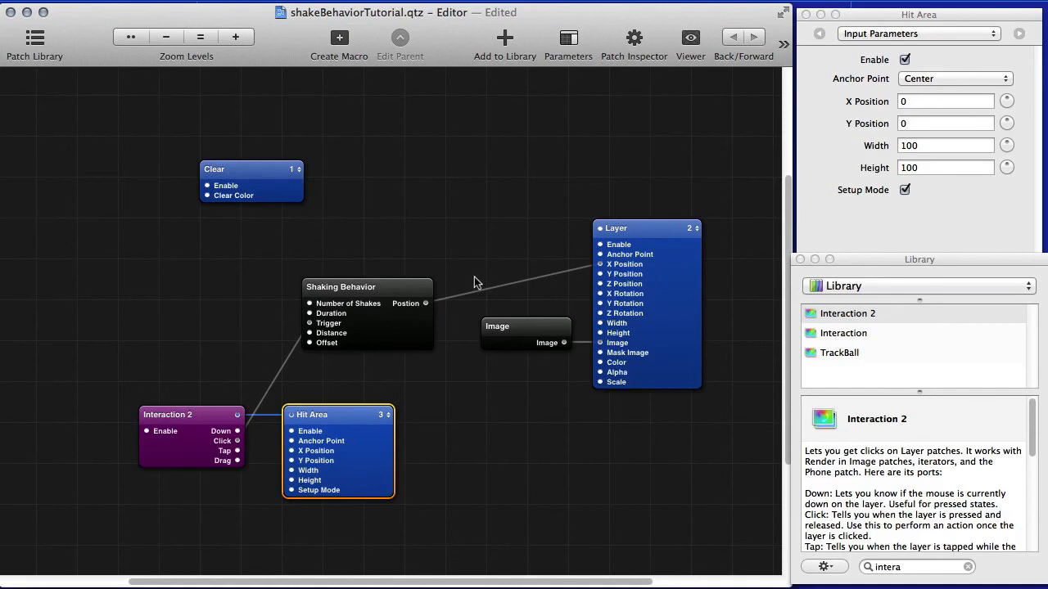
Step: Fit the Hit Area over the login button with width 240, height 40 and Y Position -90
{"action": "key", "text": "super+shift+v"}
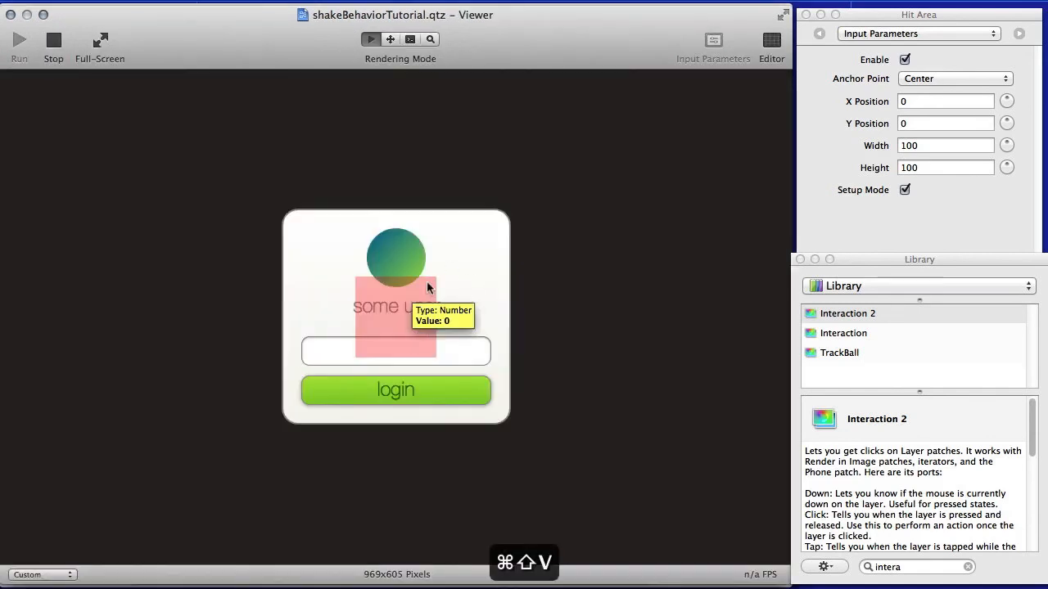
{"action": "key", "text": "super+shift+e"}
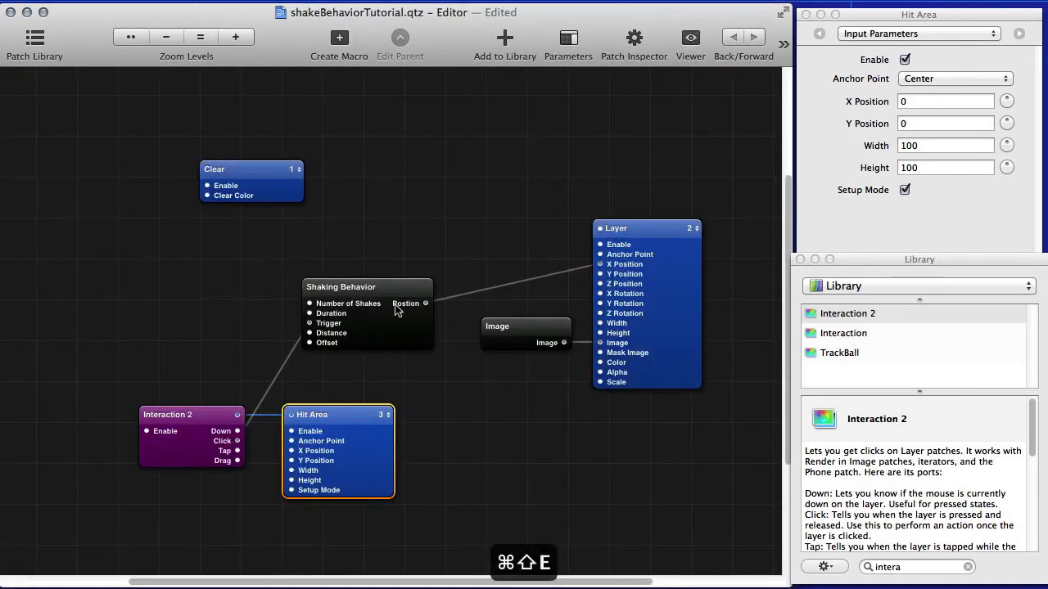
{"action": "left_click", "coordinate": [933, 145]}
{"action": "type", "text": "240"}
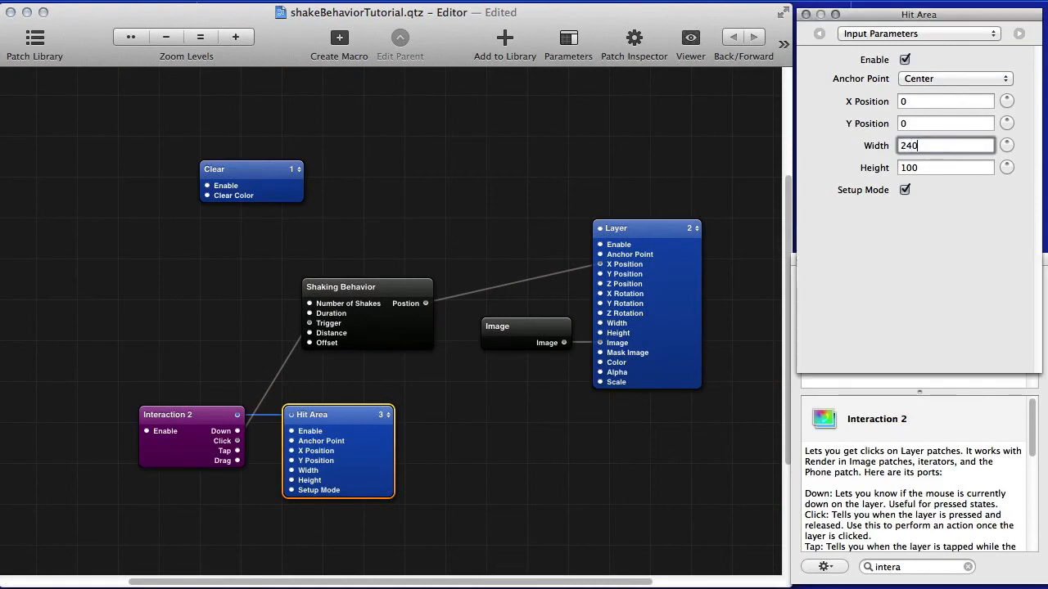
{"action": "key", "text": "Tab"}
{"action": "type", "text": "40"}
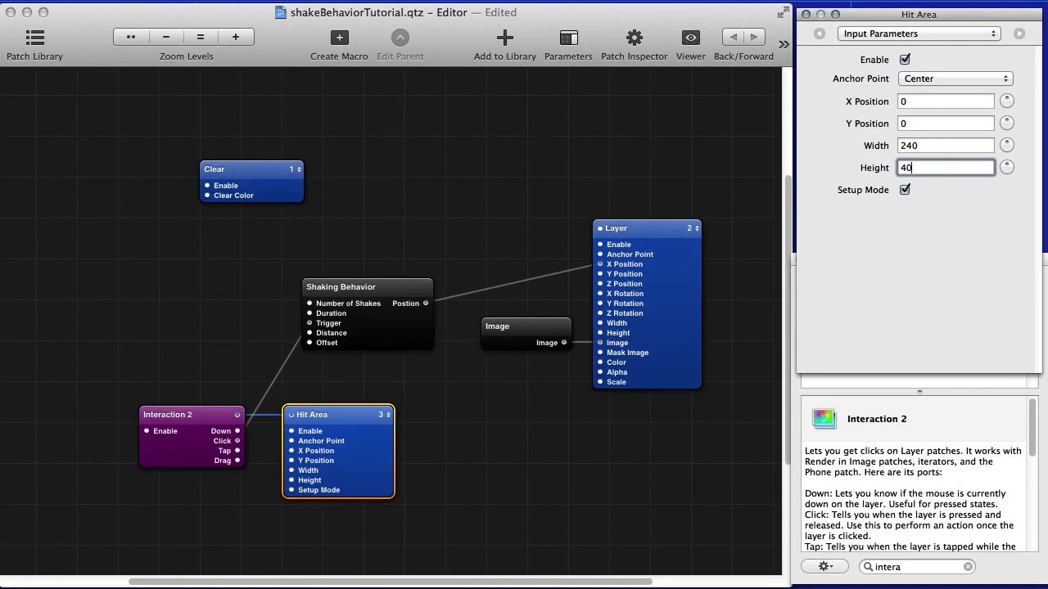
{"action": "left_click", "coordinate": [944, 101]}
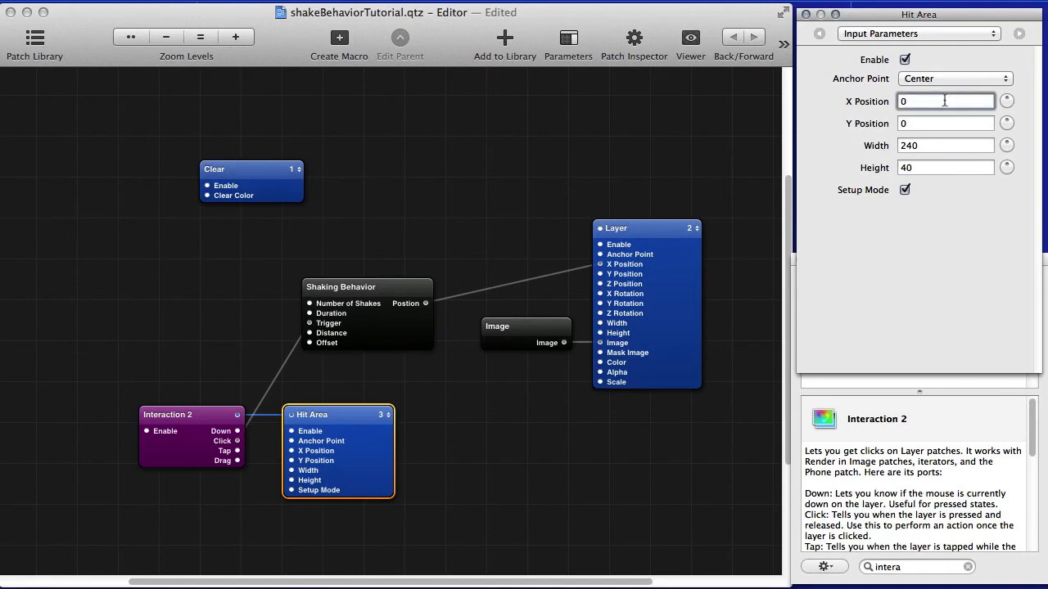
{"action": "double_click", "coordinate": [927, 125]}
{"action": "type", "text": "-90"}
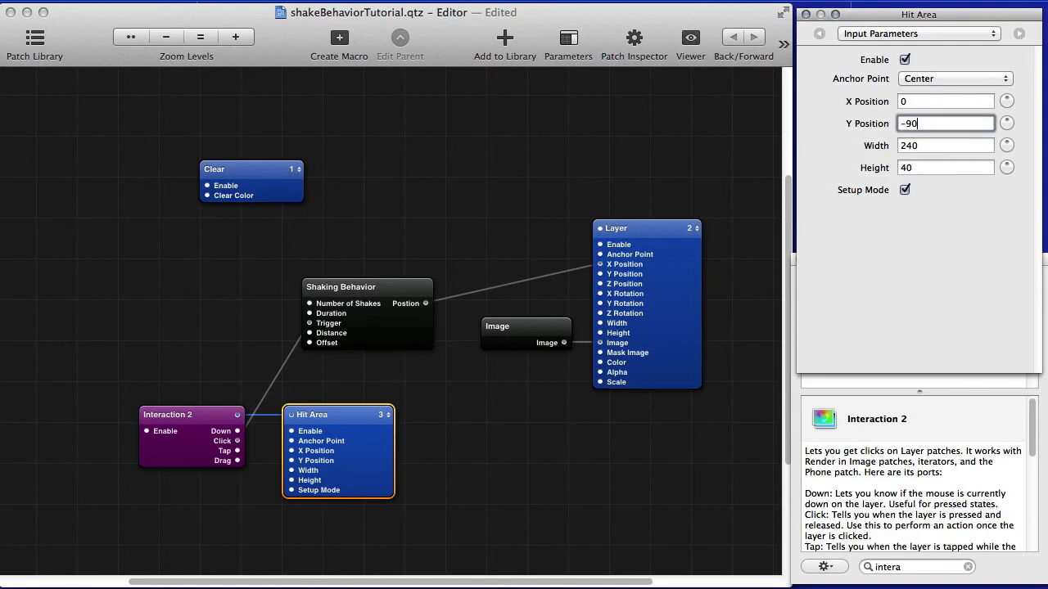
{"action": "key", "text": "Tab"}
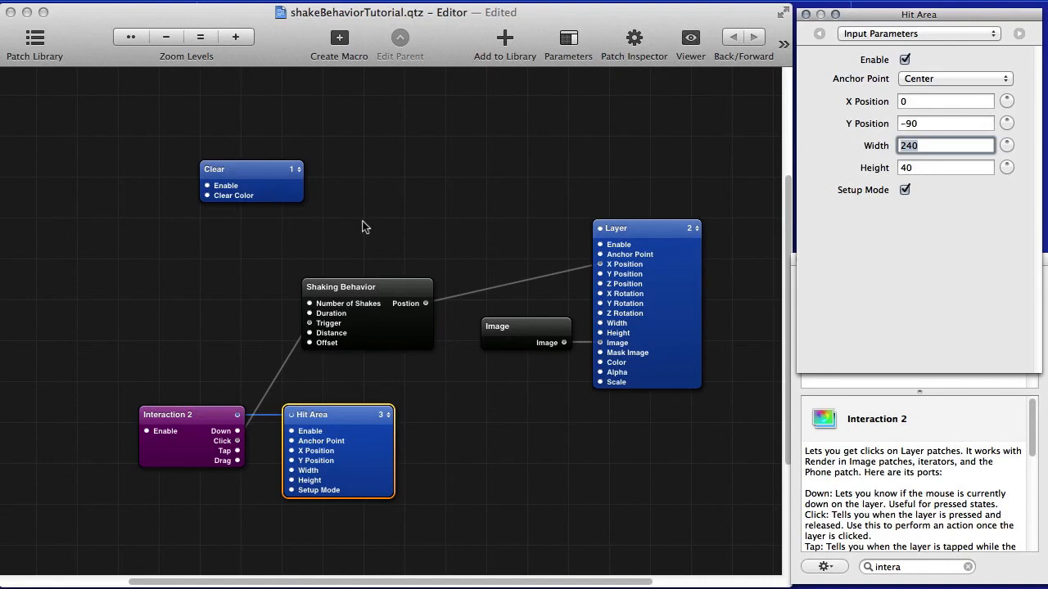
Step: Check the hit area in the Viewer, turn off its Setup Mode and test the login button
{"action": "key", "text": "super+shift+v"}
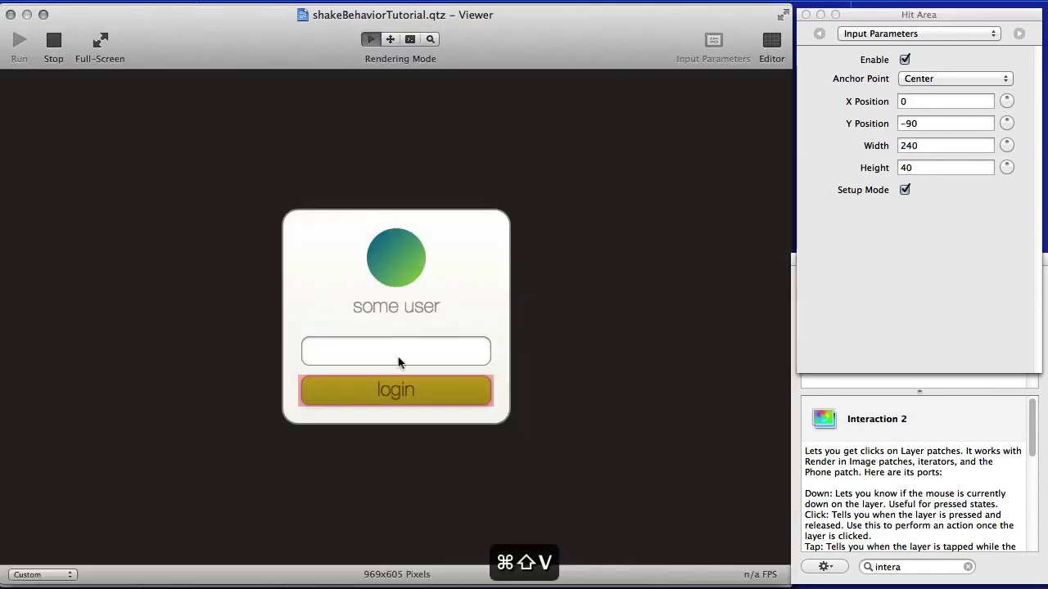
{"action": "left_click", "coordinate": [905, 190]}
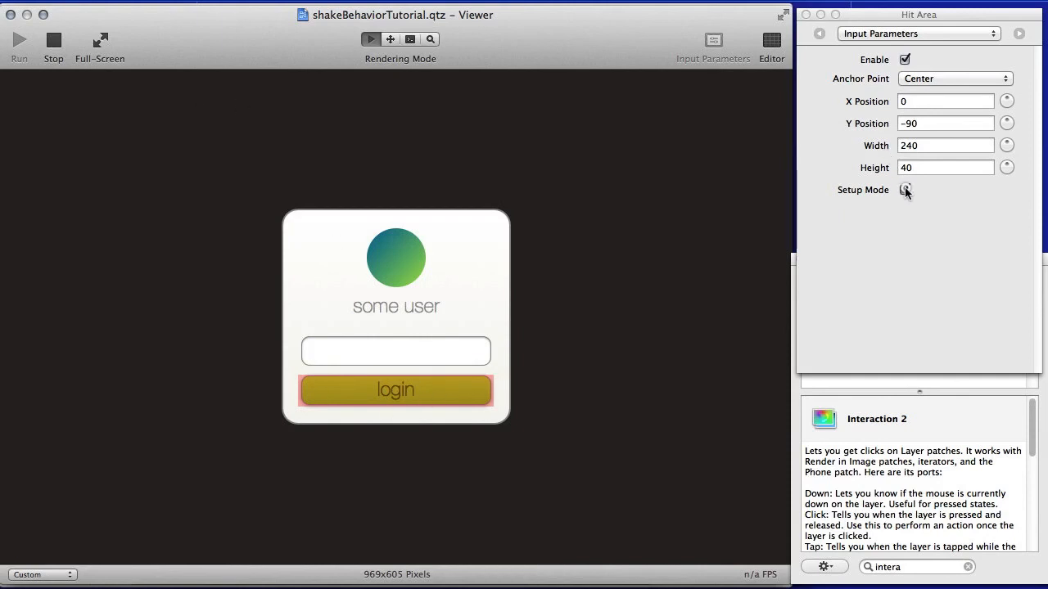
{"action": "left_click", "coordinate": [456, 390]}
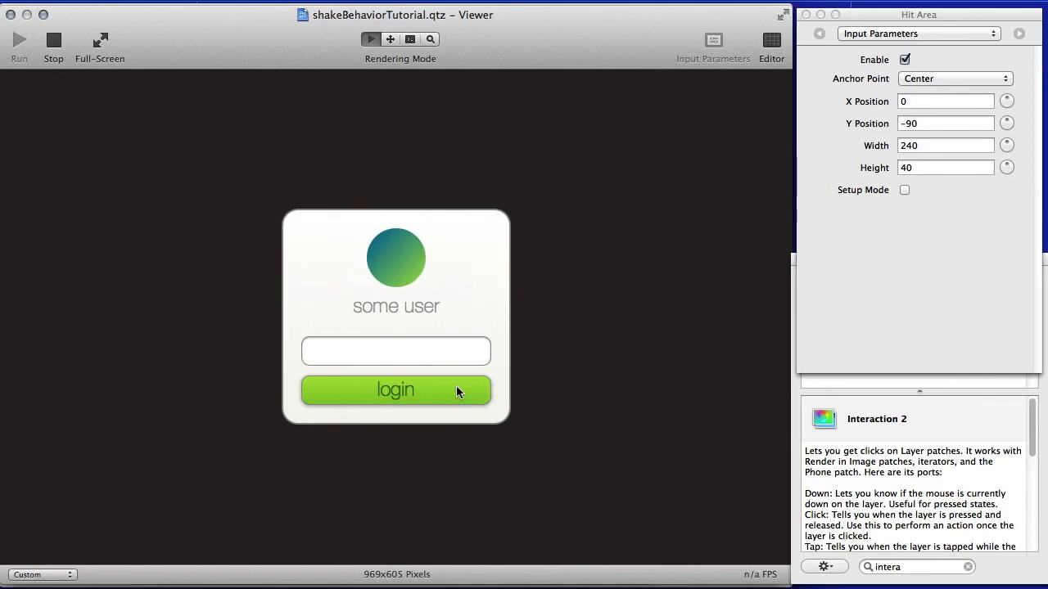
Step: Set Shaking Behavior's Number of Shakes to 3 and Duration to 0.75, and test the shake with the login button in the Viewer
{"action": "key", "text": "super+shift+e"}
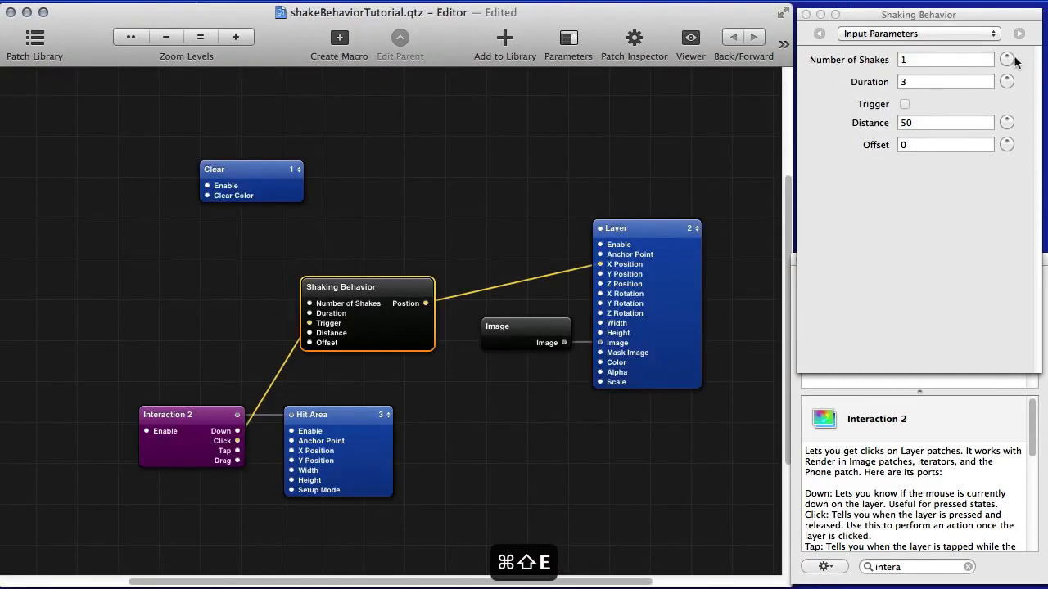
{"action": "double_click", "coordinate": [945, 59]}
{"action": "type", "text": "3"}
{"action": "double_click", "coordinate": [932, 81]}
{"action": "type", "text": "0"}
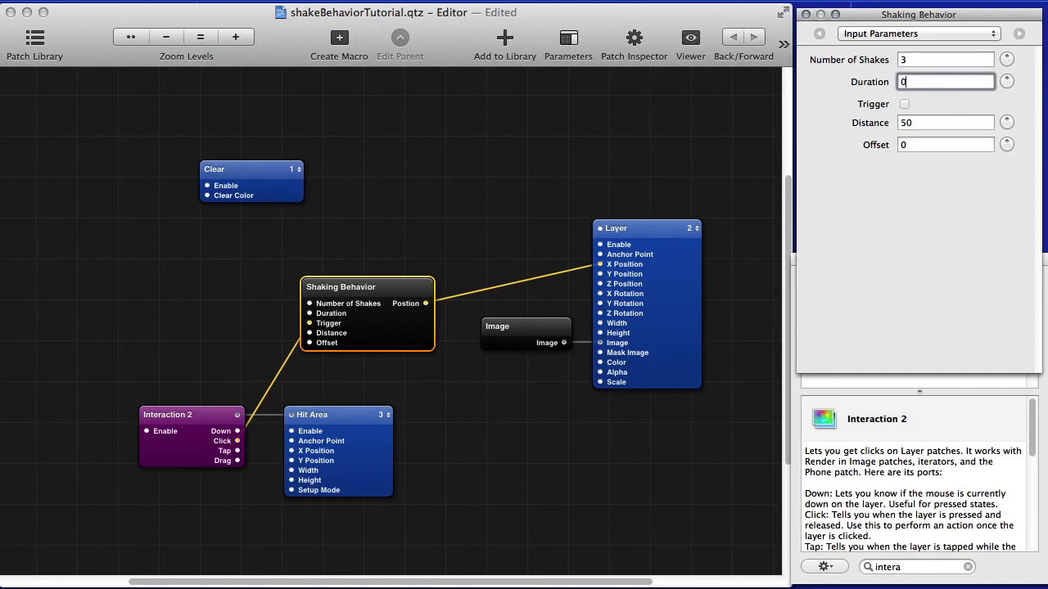
{"action": "type", "text": ".75"}
{"action": "key", "text": "Tab"}
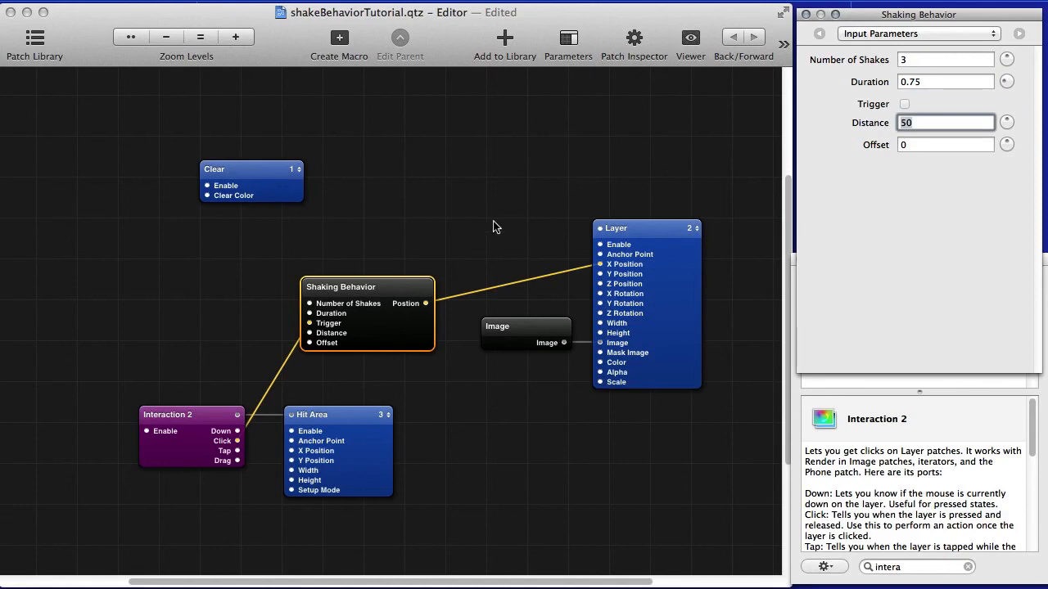
{"action": "key", "text": "super+shift+v"}
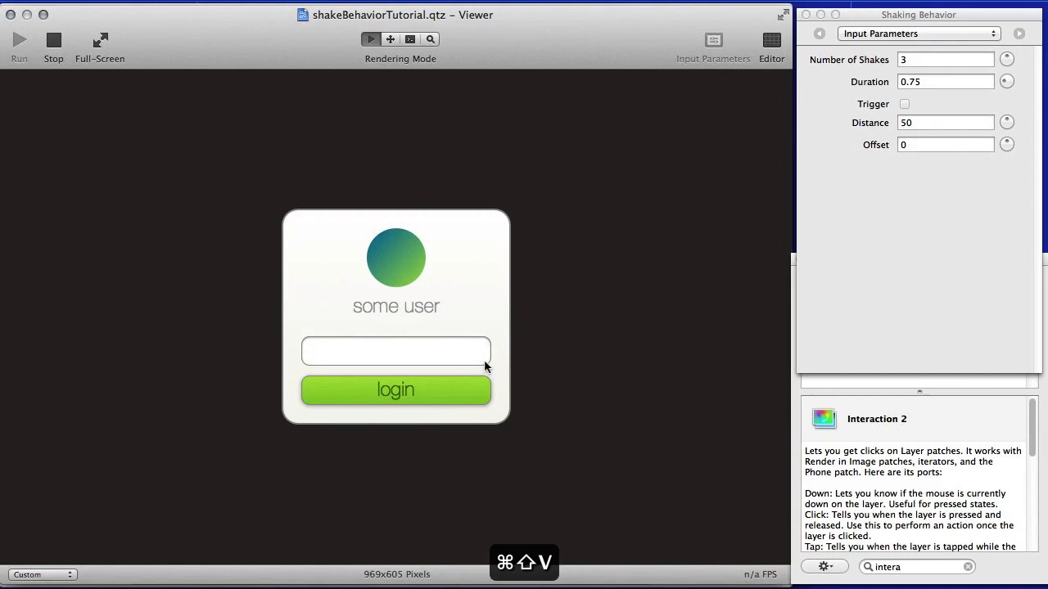
{"action": "left_click", "coordinate": [418, 393]}
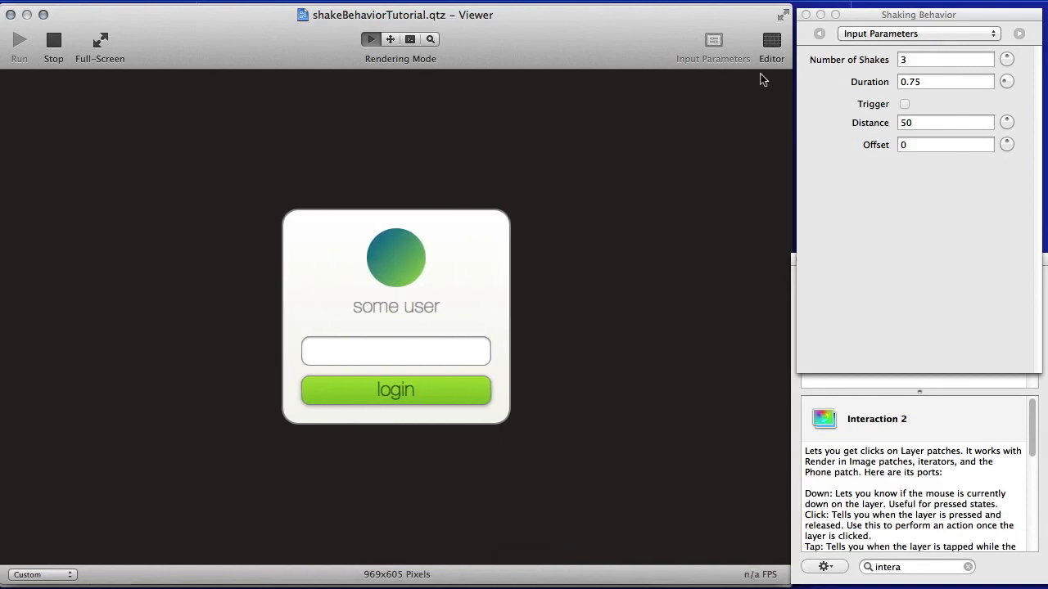
Step: Set Shaking Behavior's Distance to 10 and test the shake again with the login button
{"action": "double_click", "coordinate": [921, 122]}
{"action": "type", "text": "10"}
{"action": "left_click", "coordinate": [470, 384]}
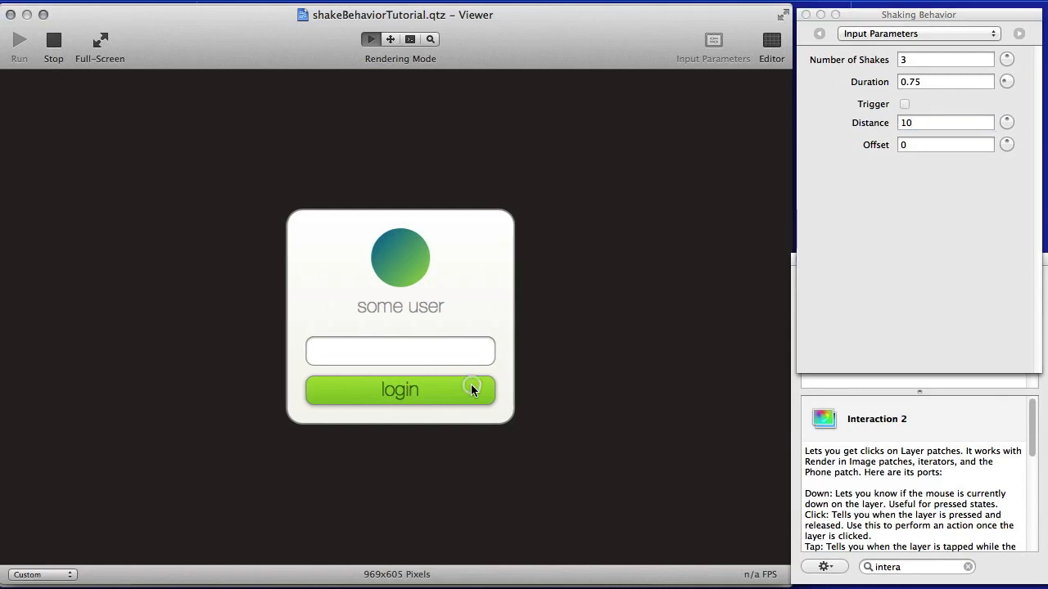